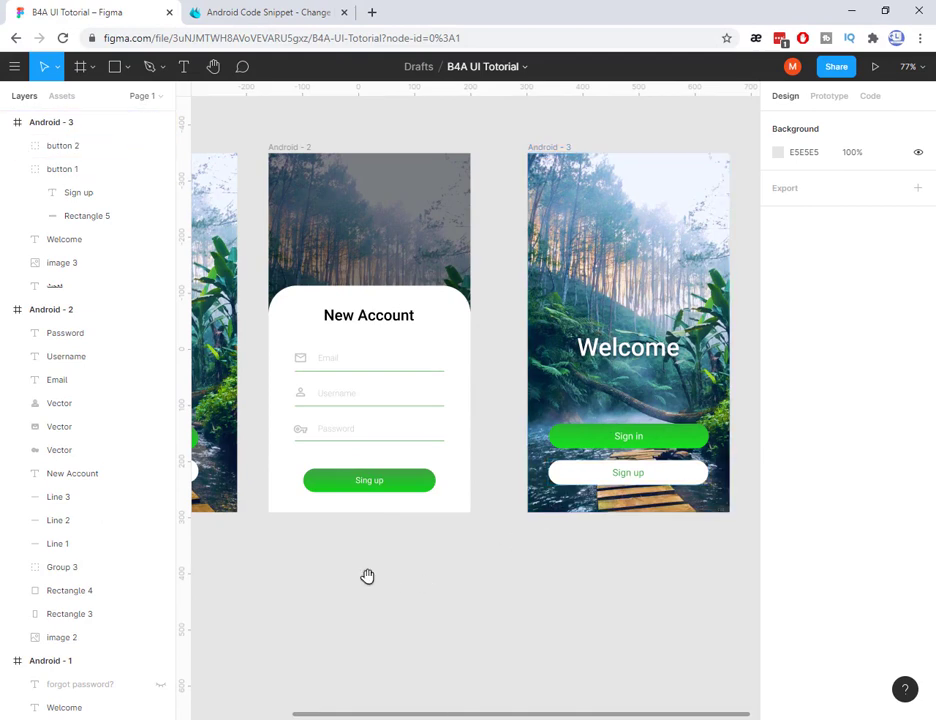
# Review the design frames and try out the app in the Android emulator, opening and closing the New Account sheet twice, and hide the emulator
pyautogui.moveTo(367, 576); pyautogui.dragTo(535, 602)
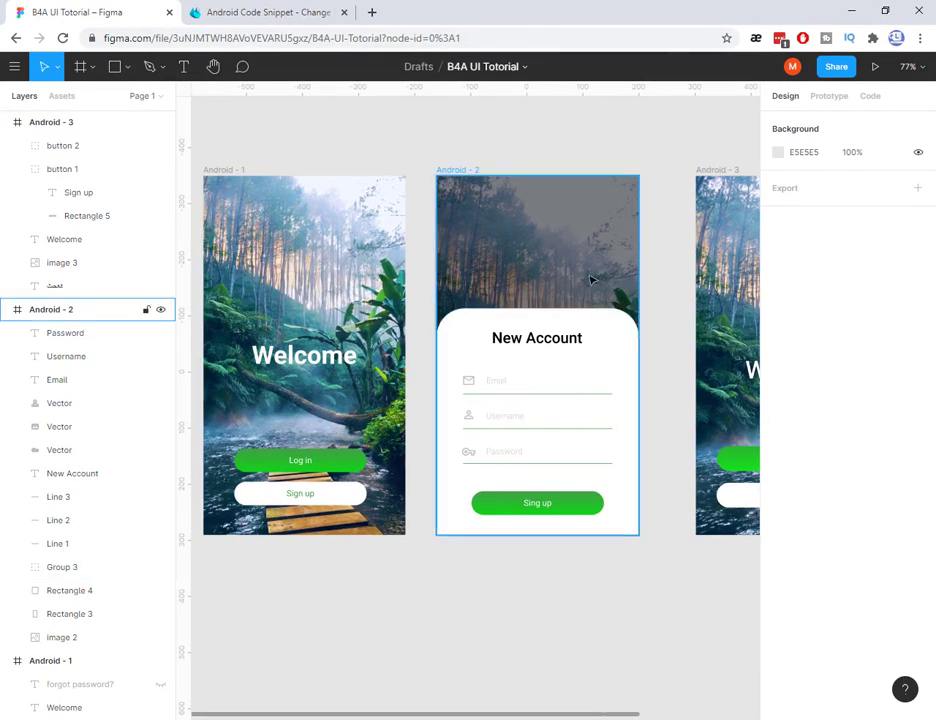
pyautogui.moveTo(418, 620); pyautogui.dragTo(438, 624)
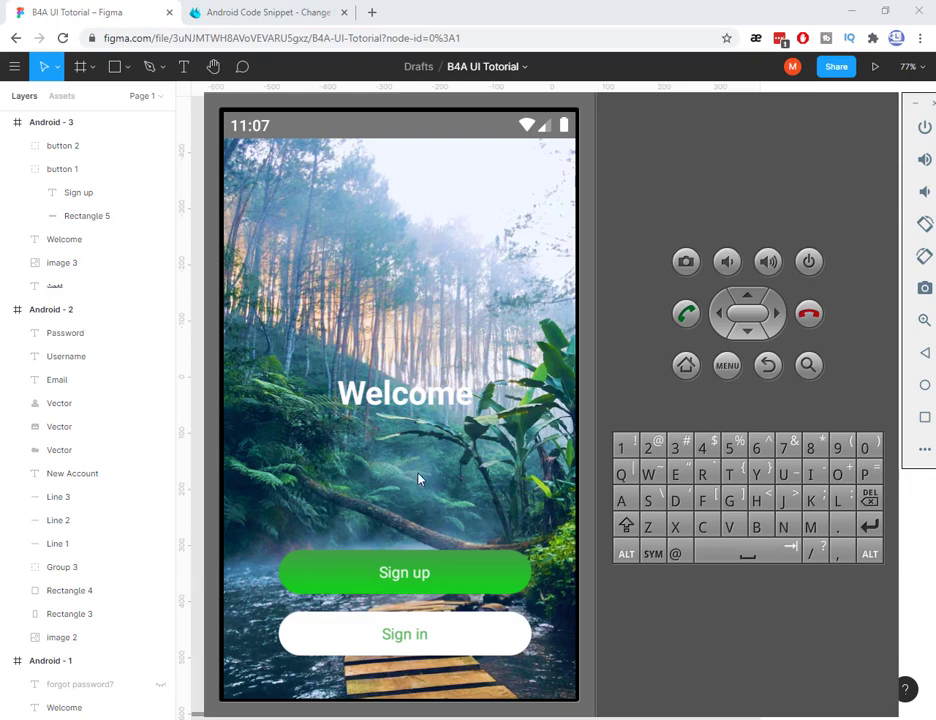
pyautogui.click(417, 578)
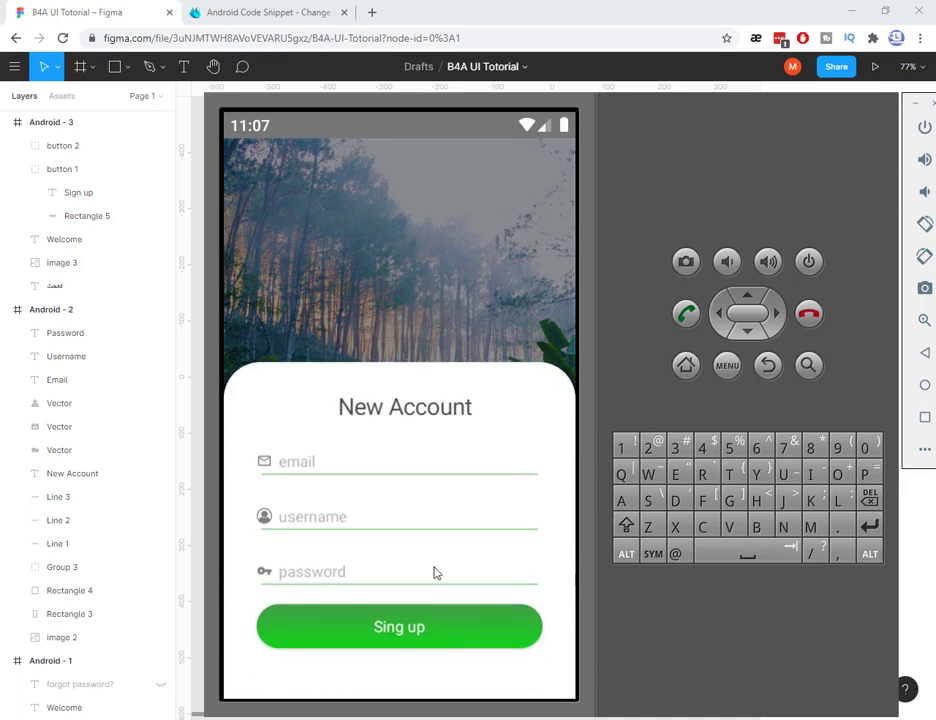
pyautogui.click(460, 309)
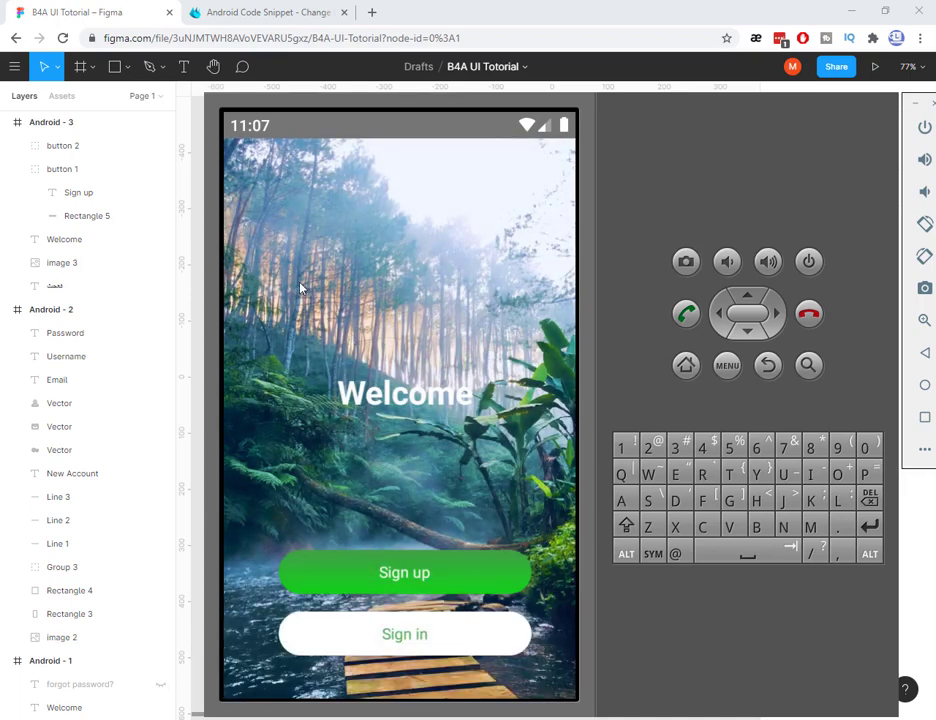
pyautogui.click(421, 573)
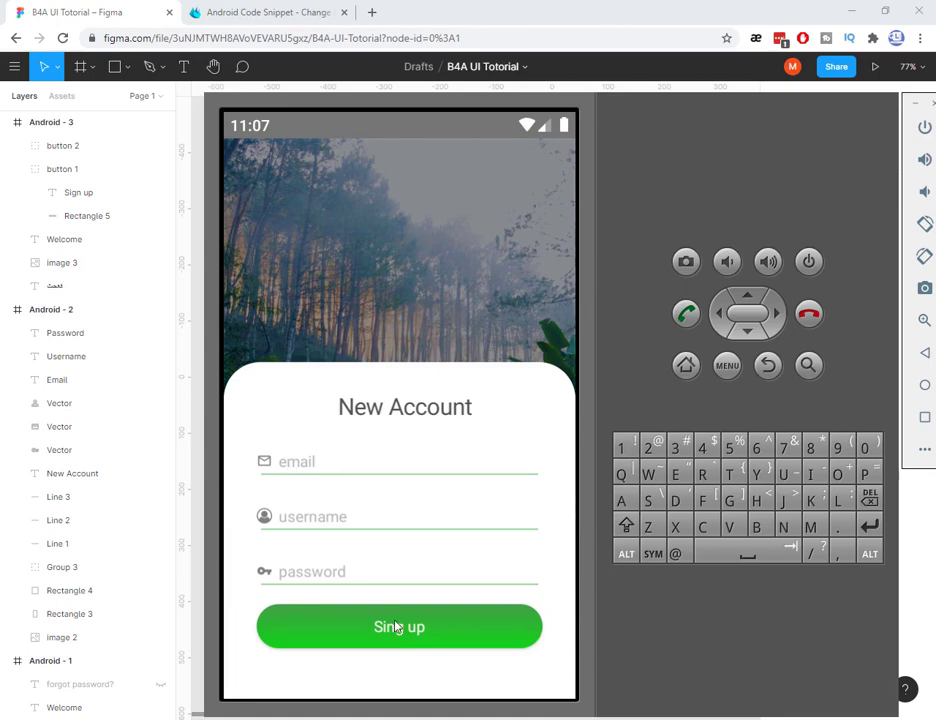
pyautogui.click(422, 330)
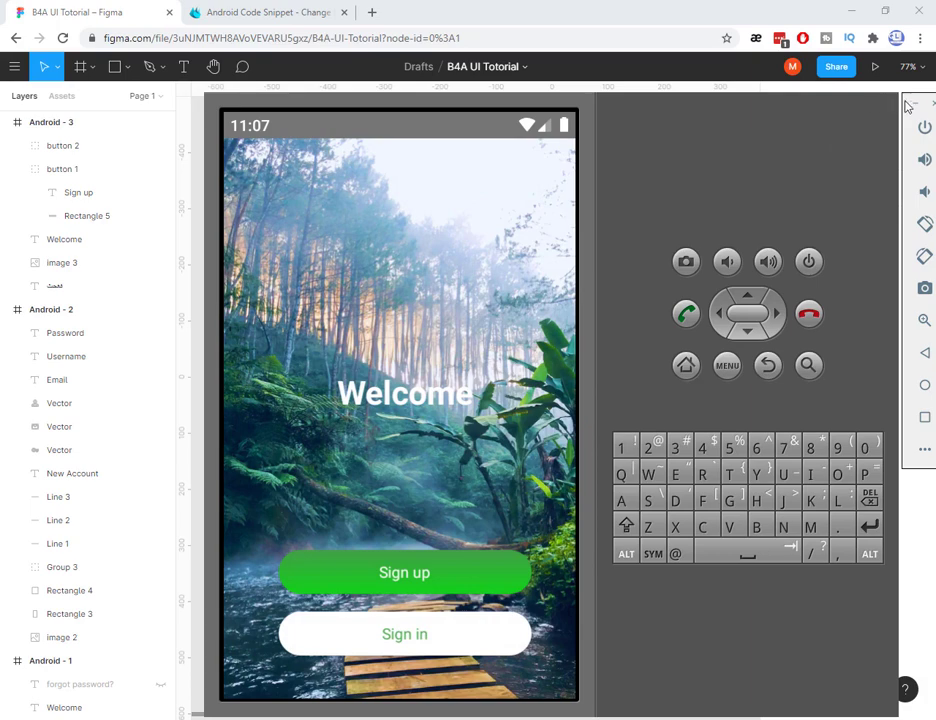
pyautogui.click(913, 106)
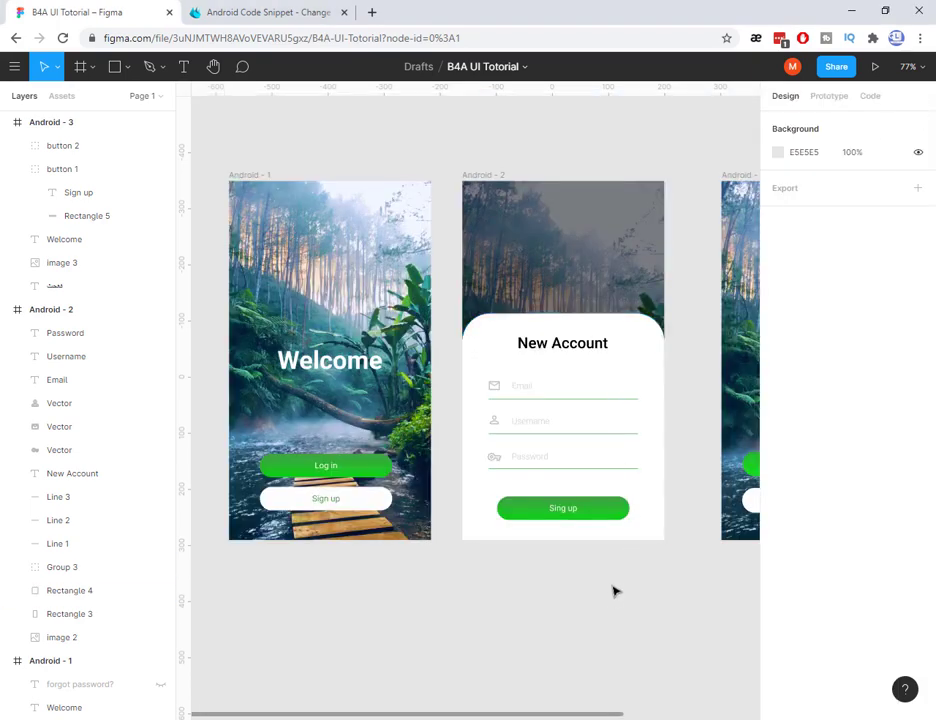
# Examine the list of installed plugins, both from the canvas and from the main application commands
pyautogui.moveTo(587, 602); pyautogui.dragTo(369, 602)
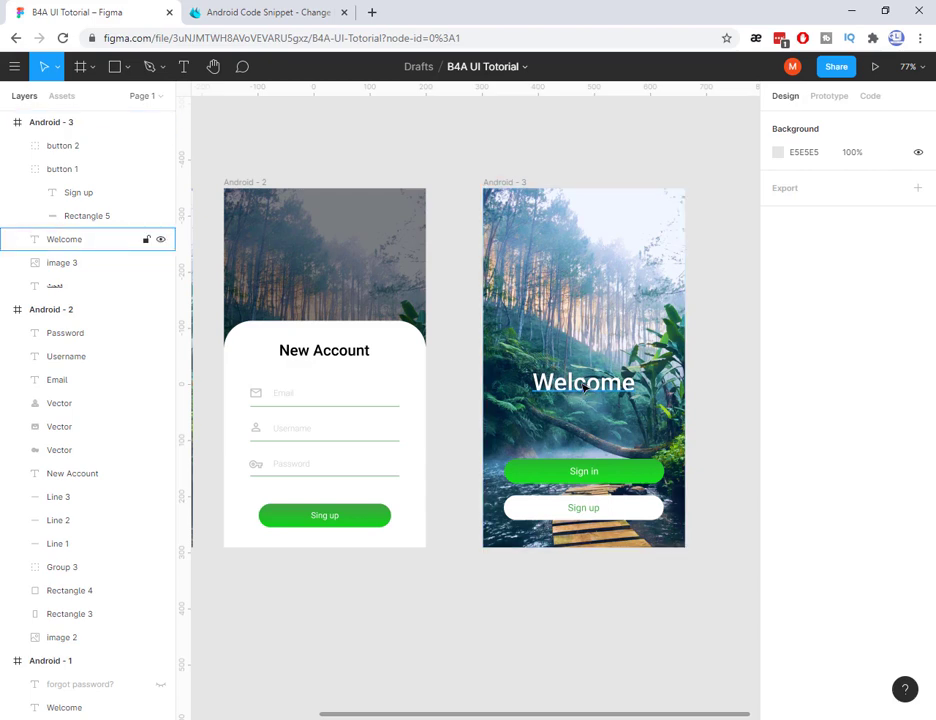
pyautogui.rightClick(450, 300)
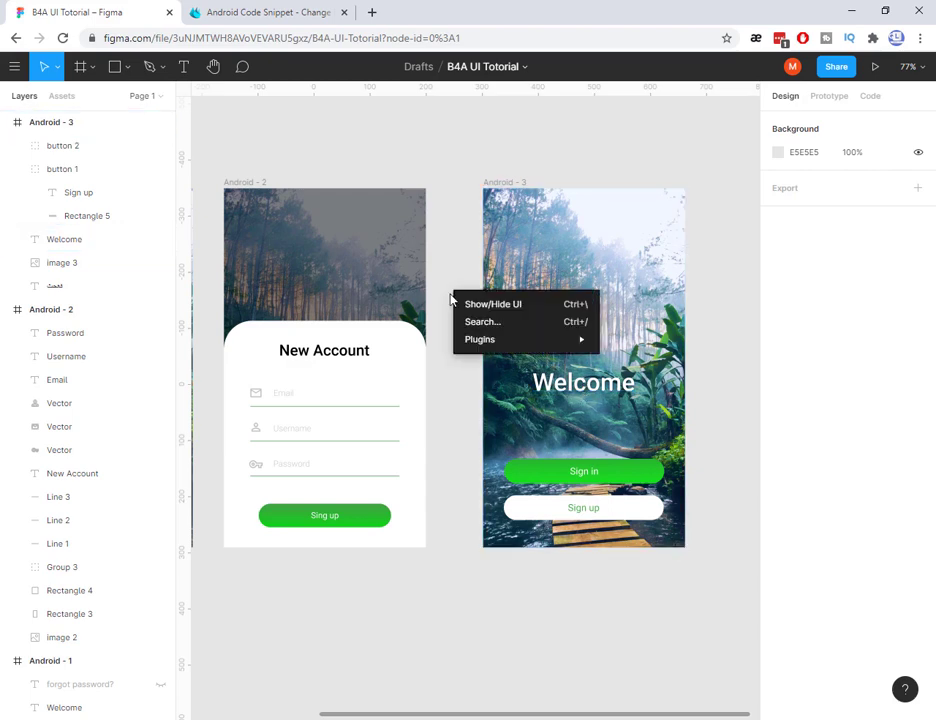
pyautogui.moveTo(478, 339)
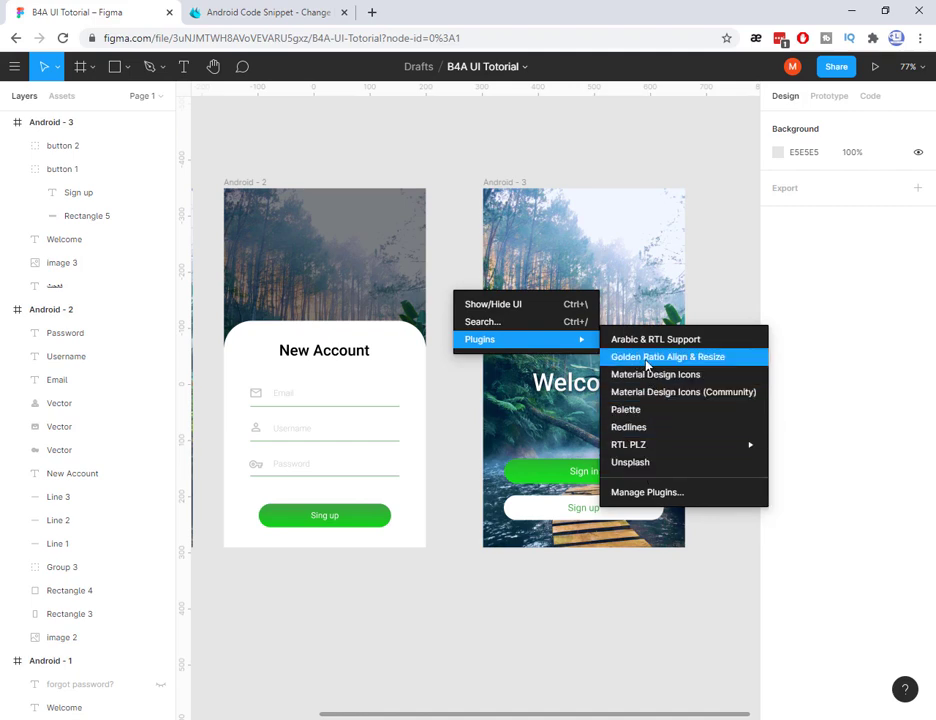
pyautogui.click(474, 255)
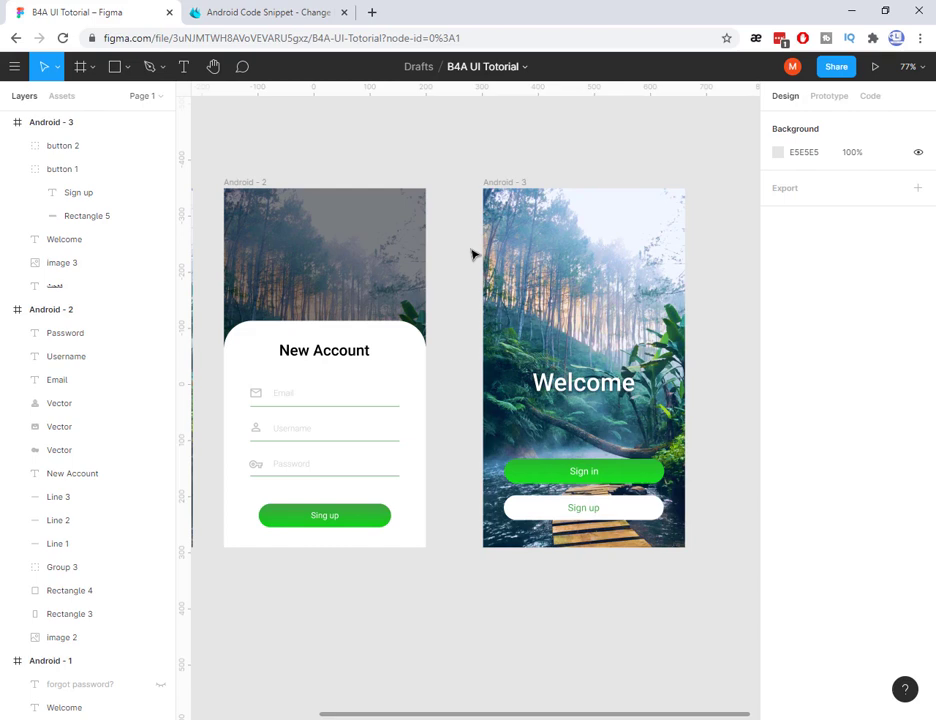
pyautogui.click(13, 66)
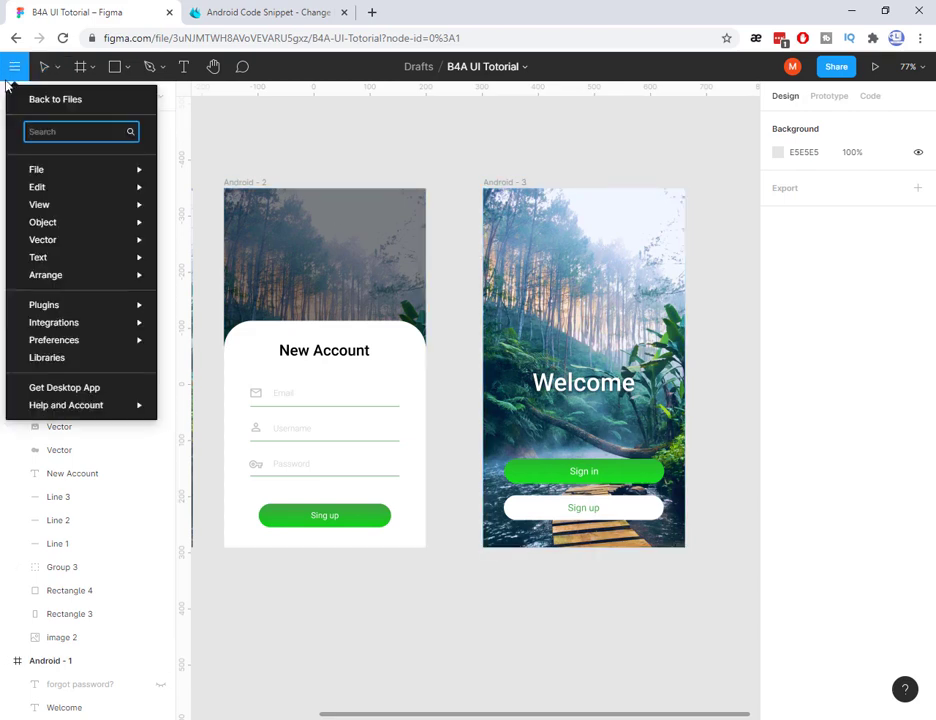
pyautogui.moveTo(69, 308)
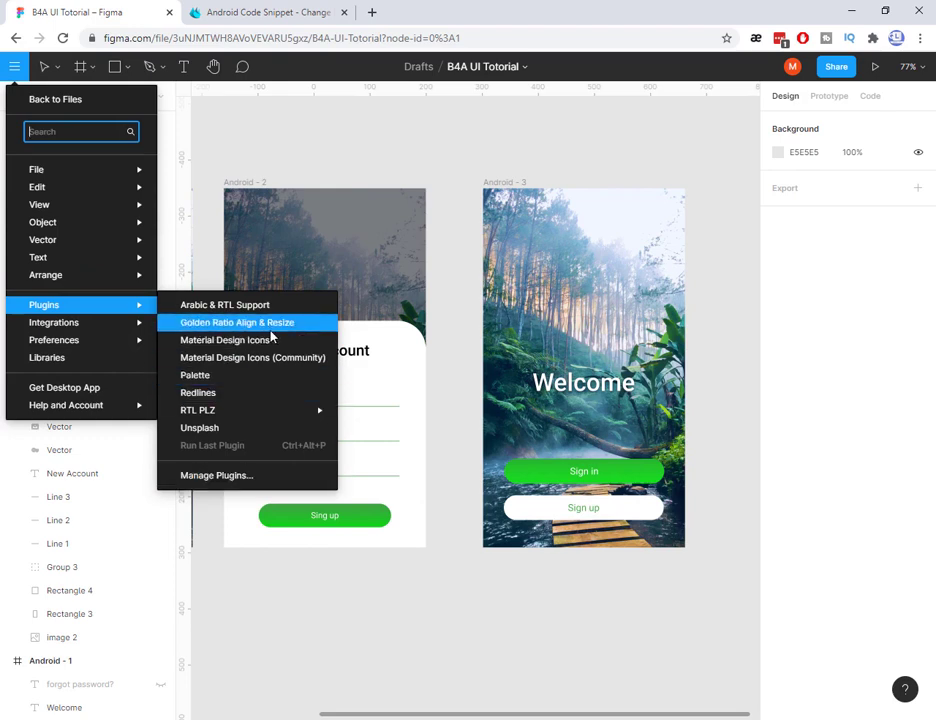
pyautogui.click(464, 352)
# Run the Golden Ratio Align & Resize plugin and align the Welcome text in Android - 3 to the upper golden-ratio line
pyautogui.rightClick(466, 350)
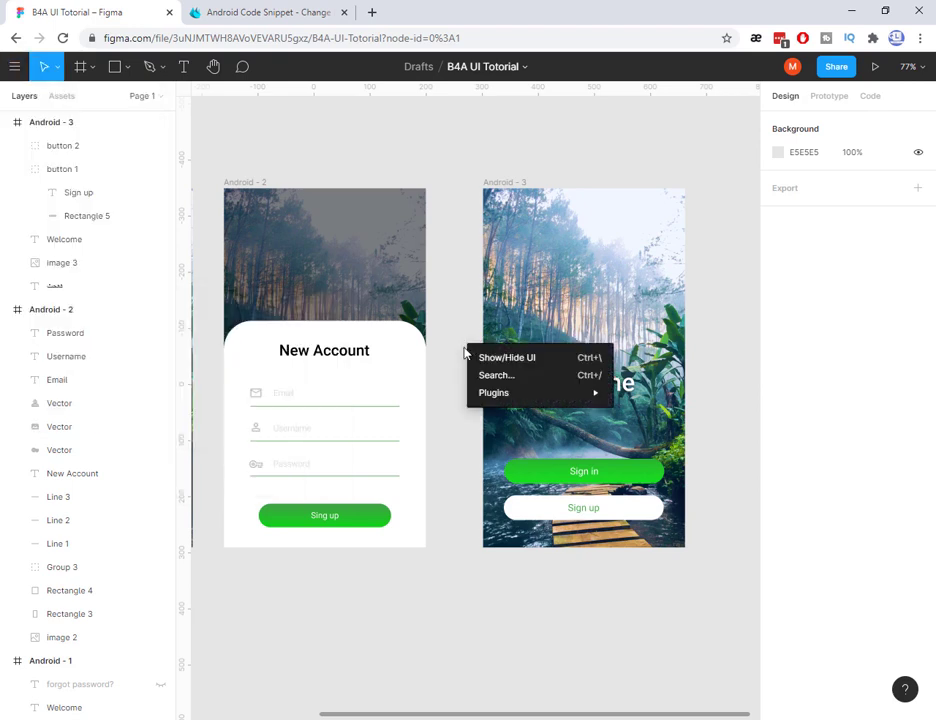
pyautogui.moveTo(485, 393)
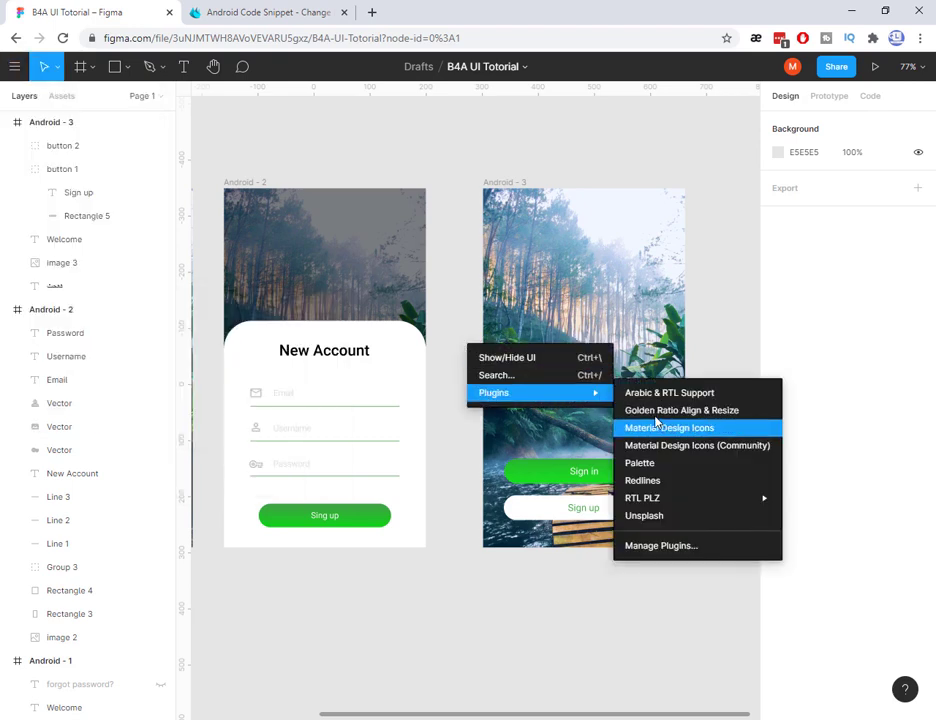
pyautogui.press('Escape')
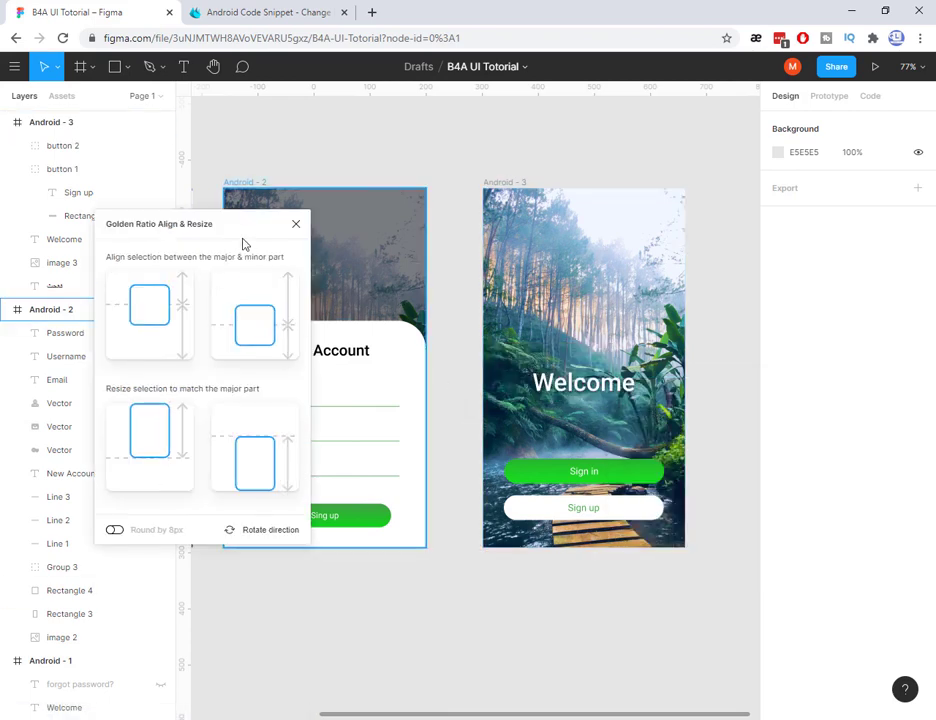
pyautogui.moveTo(259, 219); pyautogui.dragTo(401, 221)
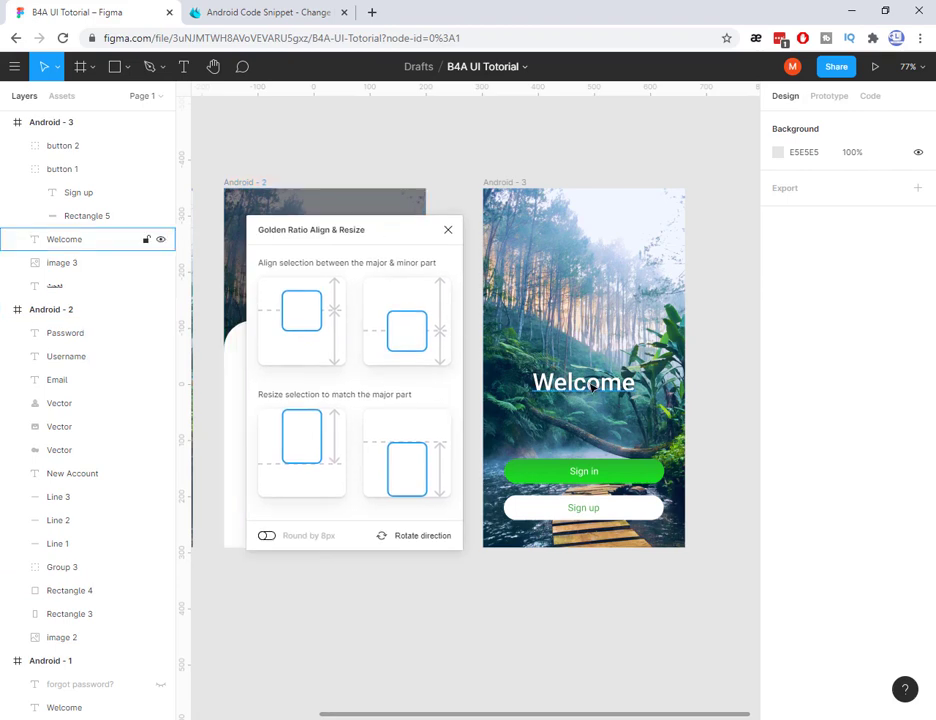
pyautogui.moveTo(593, 388); pyautogui.dragTo(600, 371)
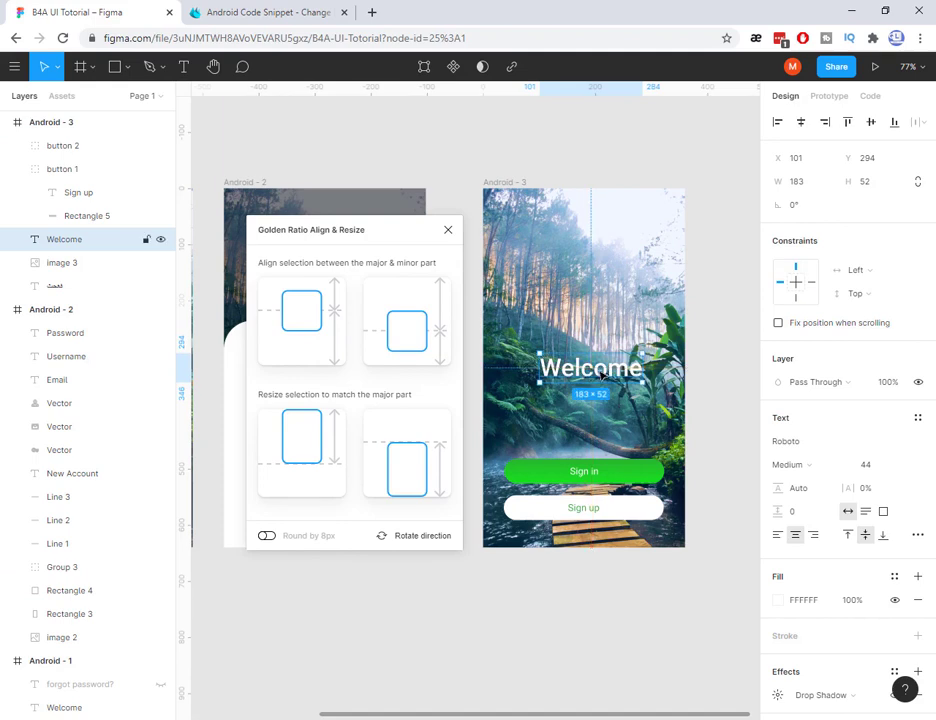
pyautogui.click(311, 319)
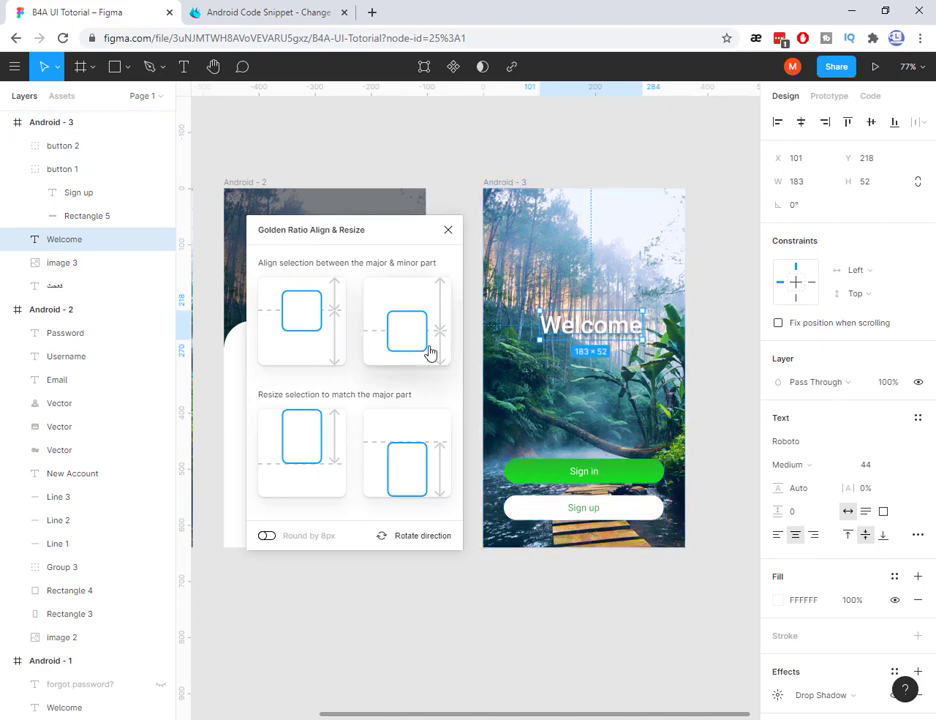
# Group the Sign in and Sign up buttons in the Android - 3 frame
pyautogui.click(588, 478)
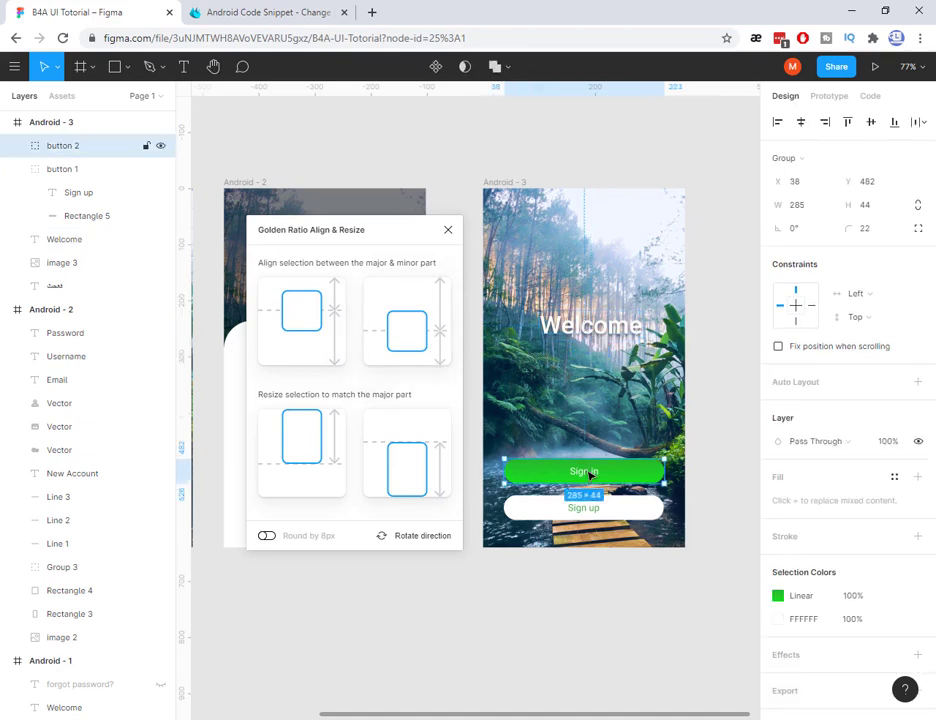
pyautogui.keyDown('shift'); pyautogui.click(641, 517); pyautogui.keyUp('shift')
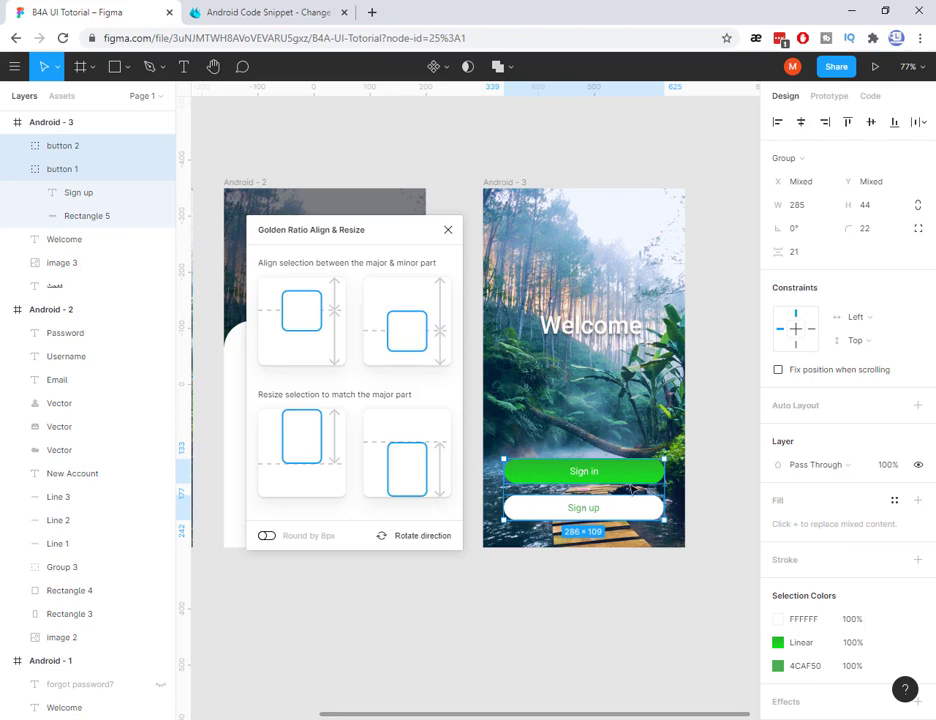
pyautogui.hotkey('ctrl', 'g')
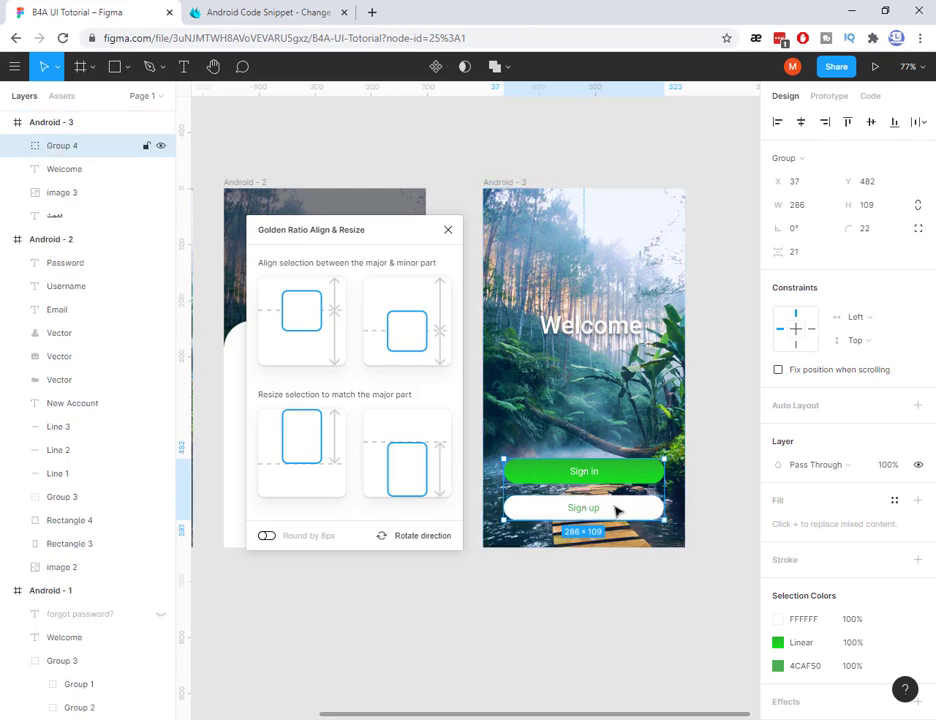
pyautogui.click(723, 447)
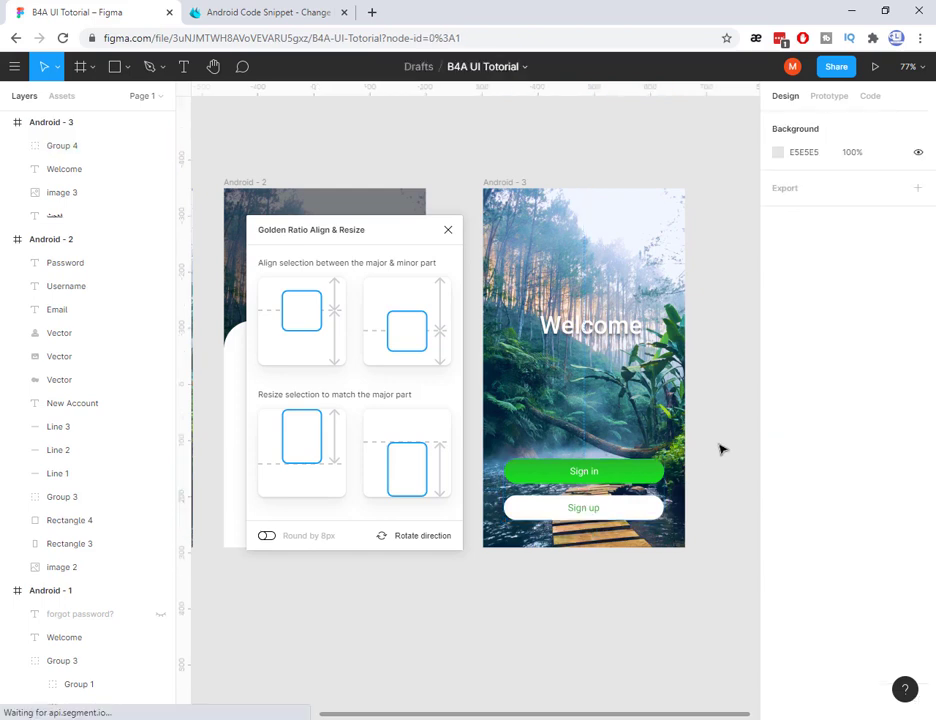
# Align the button group to the lower golden-ratio line, move it back near the frame's bottom, and repeat the alignment
pyautogui.click(620, 474)
pyautogui.click(416, 342)
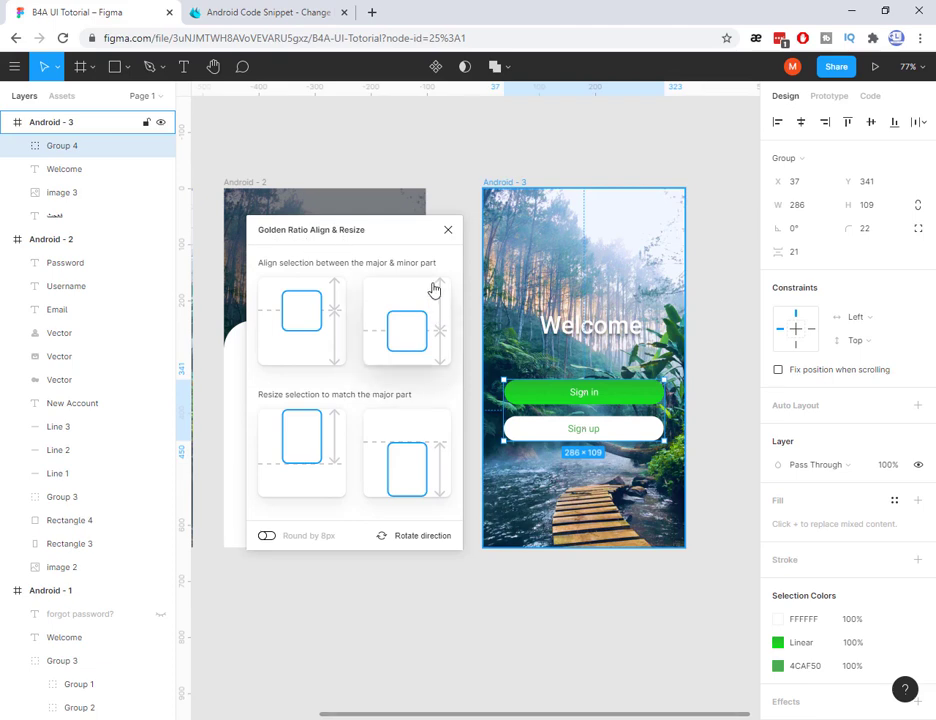
pyautogui.moveTo(626, 412); pyautogui.dragTo(633, 391)
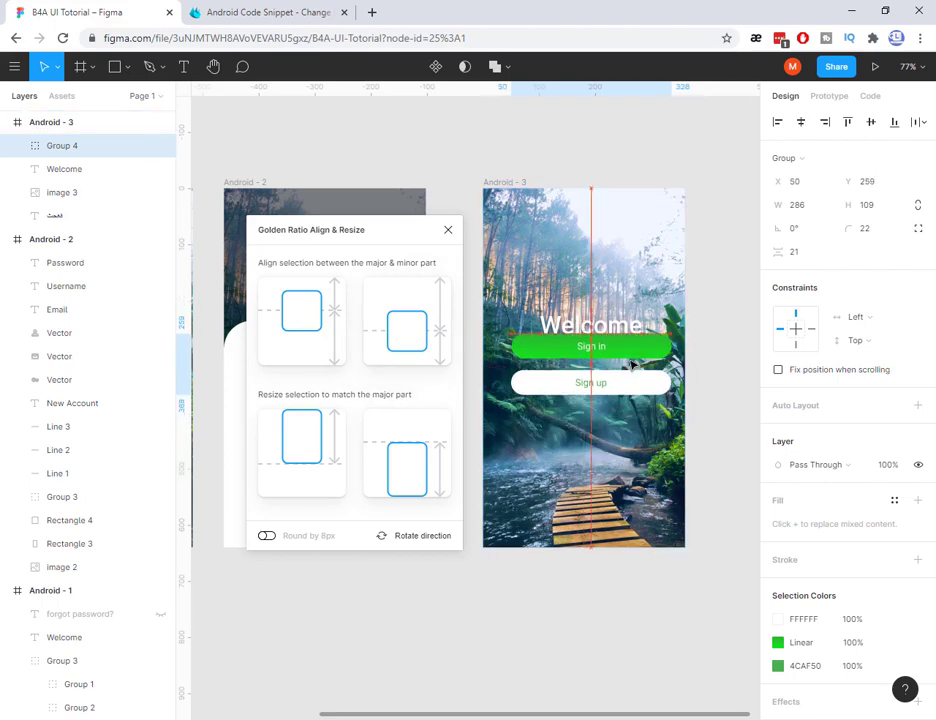
pyautogui.moveTo(642, 401); pyautogui.dragTo(631, 502)
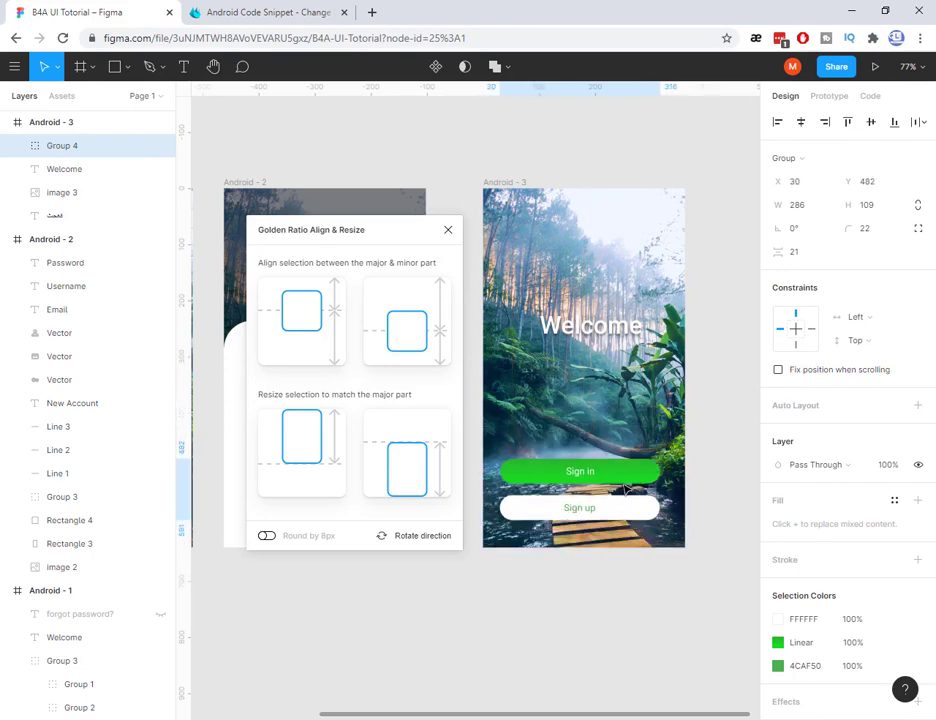
pyautogui.click(408, 348)
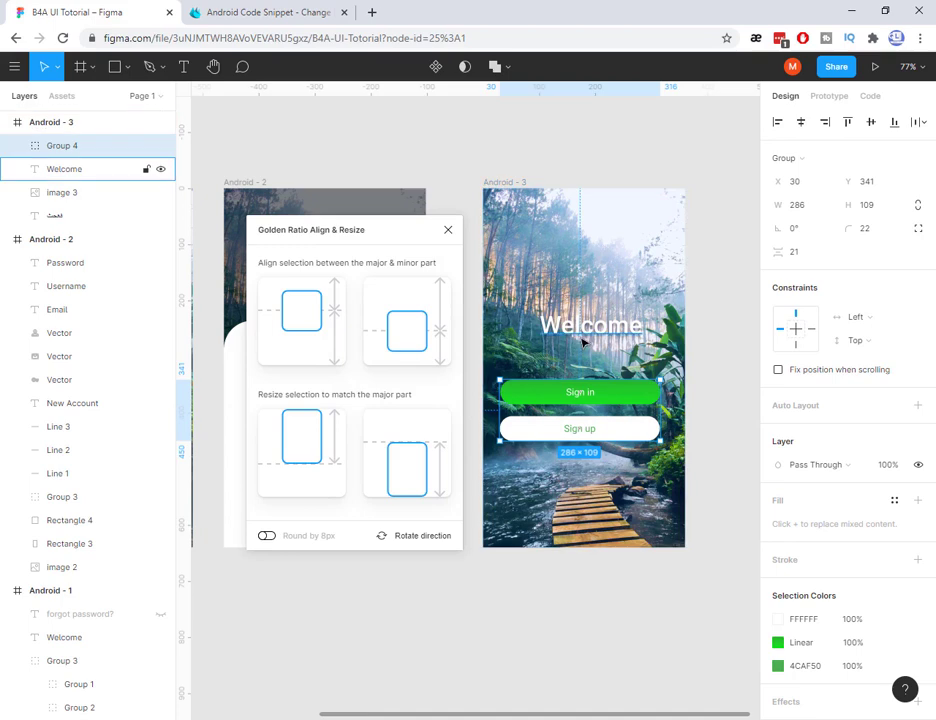
# Close the plugin and move the Welcome text and the button group back down, centred in the lower part of Android - 3
pyautogui.click(64, 169)
pyautogui.click(448, 232)
pyautogui.moveTo(622, 428); pyautogui.dragTo(623, 514)
pyautogui.click(64, 169)
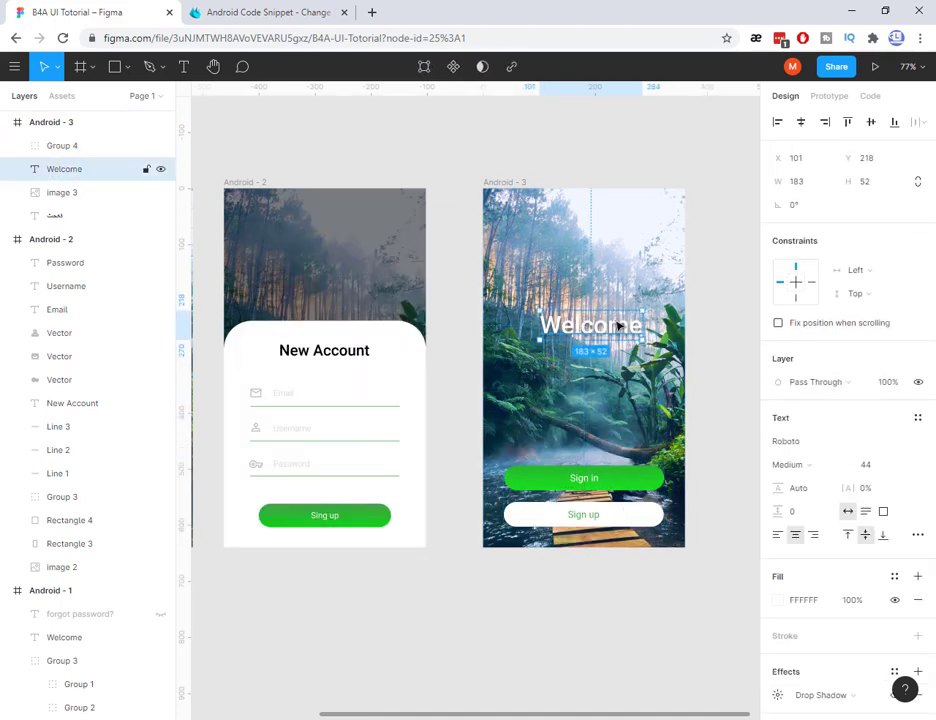
pyautogui.moveTo(590, 328); pyautogui.dragTo(611, 390)
pyautogui.moveTo(628, 491); pyautogui.dragTo(628, 483)
pyautogui.click(595, 570)
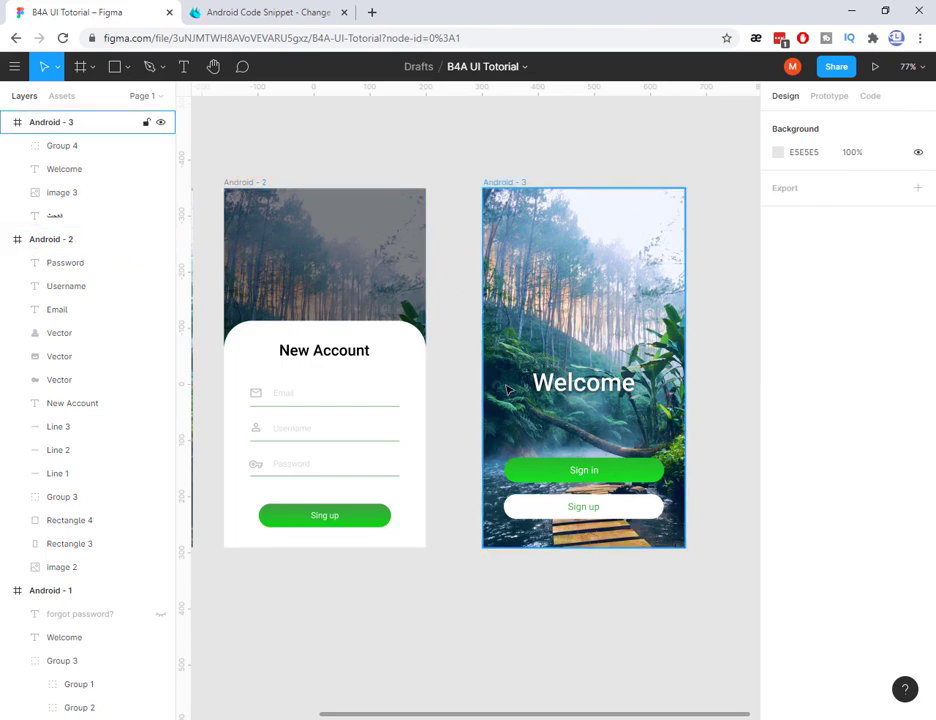
# Duplicate the Android - 3 frame
pyautogui.moveTo(510, 345); pyautogui.dragTo(424, 340)
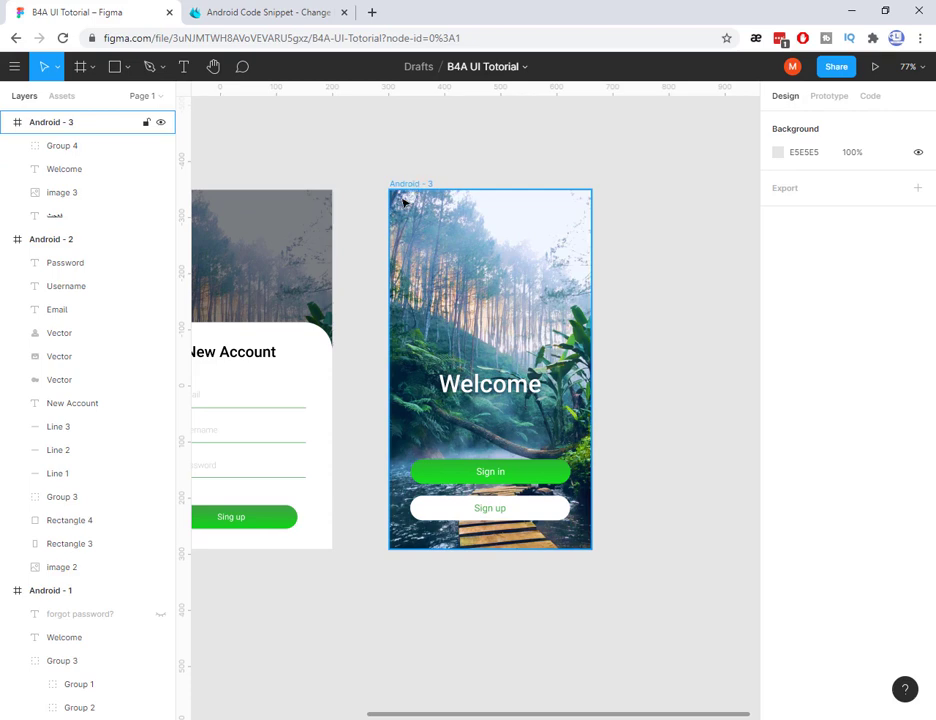
pyautogui.moveTo(422, 337); pyautogui.dragTo(431, 337)
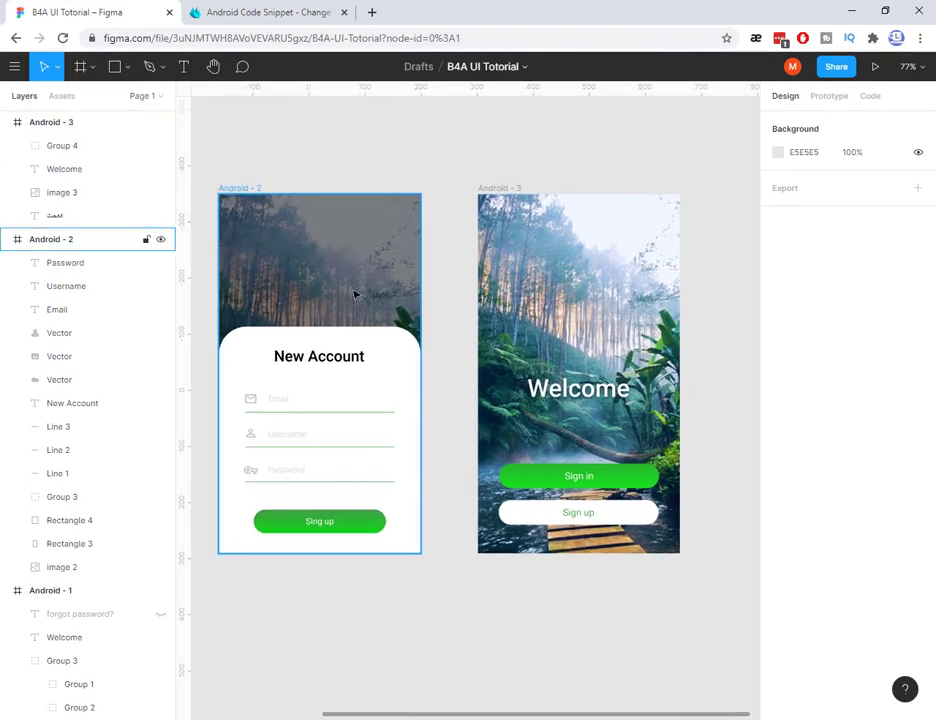
pyautogui.click(490, 196)
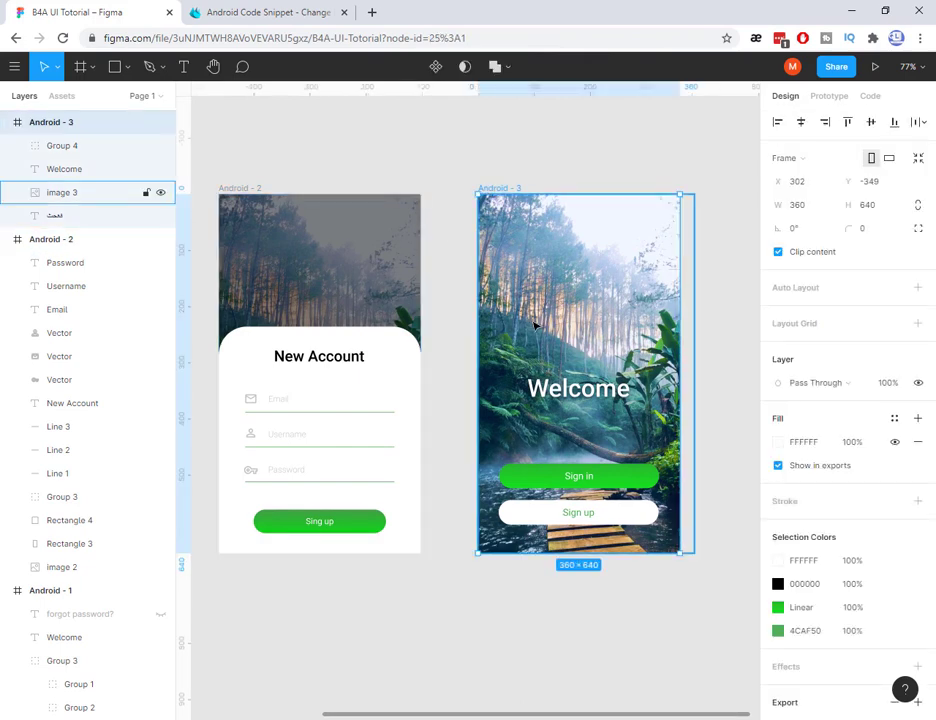
pyautogui.hotkey('ctrl', 'd')
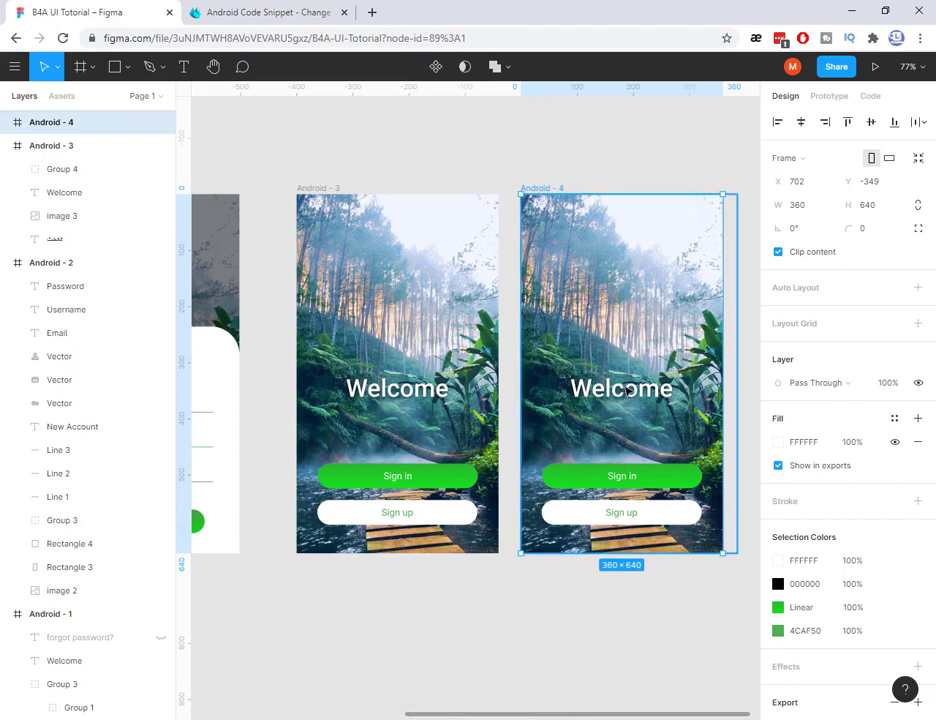
# Delete the Welcome text and the button group from the Android - 4 frame, keeping only the background
pyautogui.click(630, 392)
pyautogui.press('Delete')
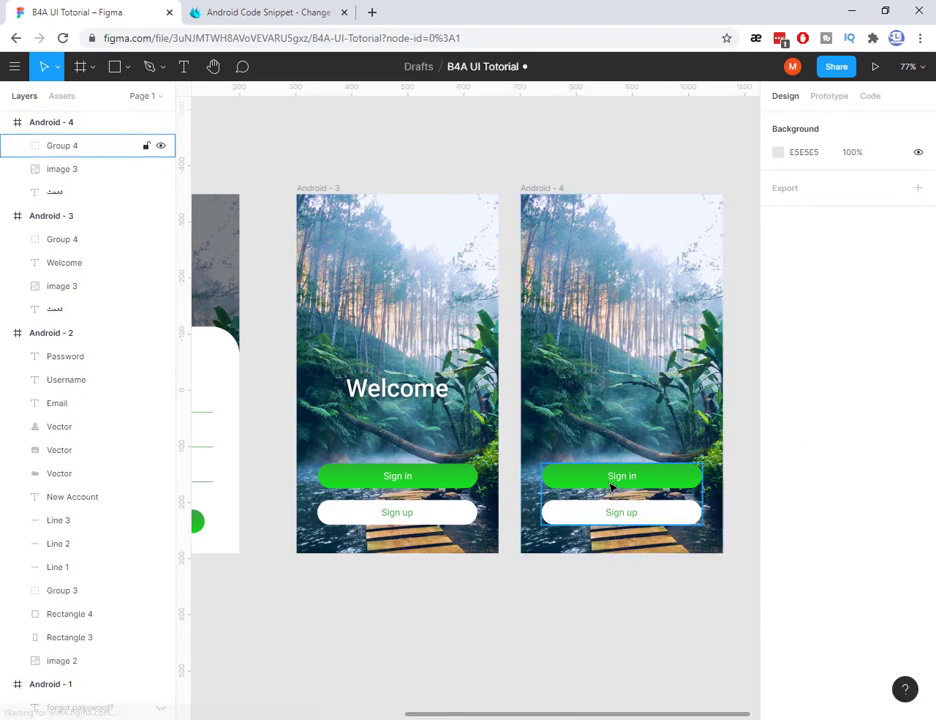
pyautogui.click(62, 145)
pyautogui.press('Delete')
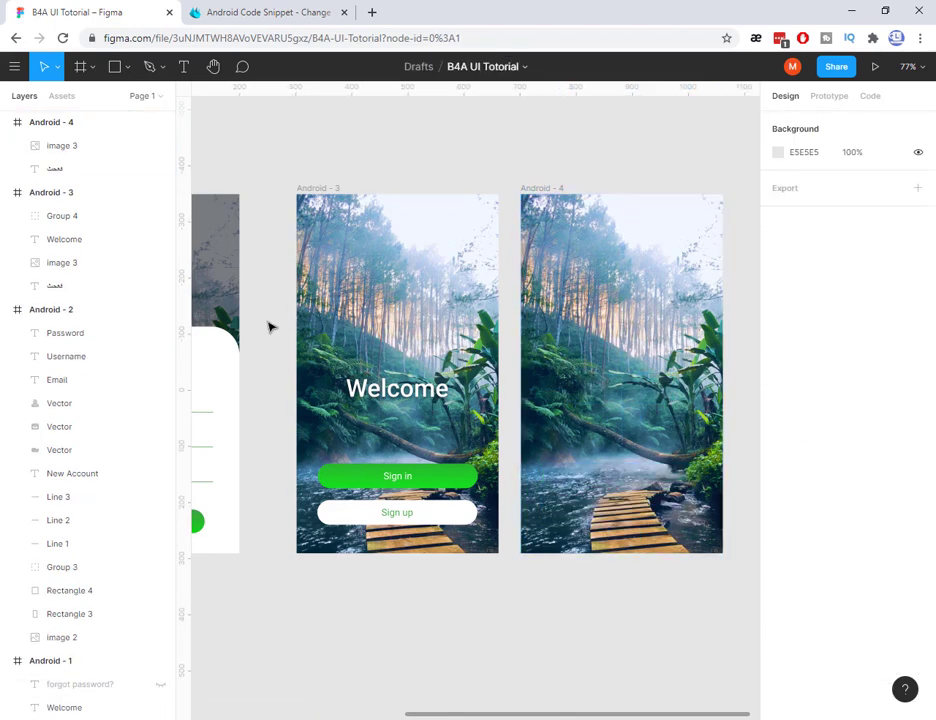
# Draw a 360 × 640 rectangle that covers the whole Android - 4 frame
pyautogui.moveTo(266, 320); pyautogui.dragTo(366, 327)
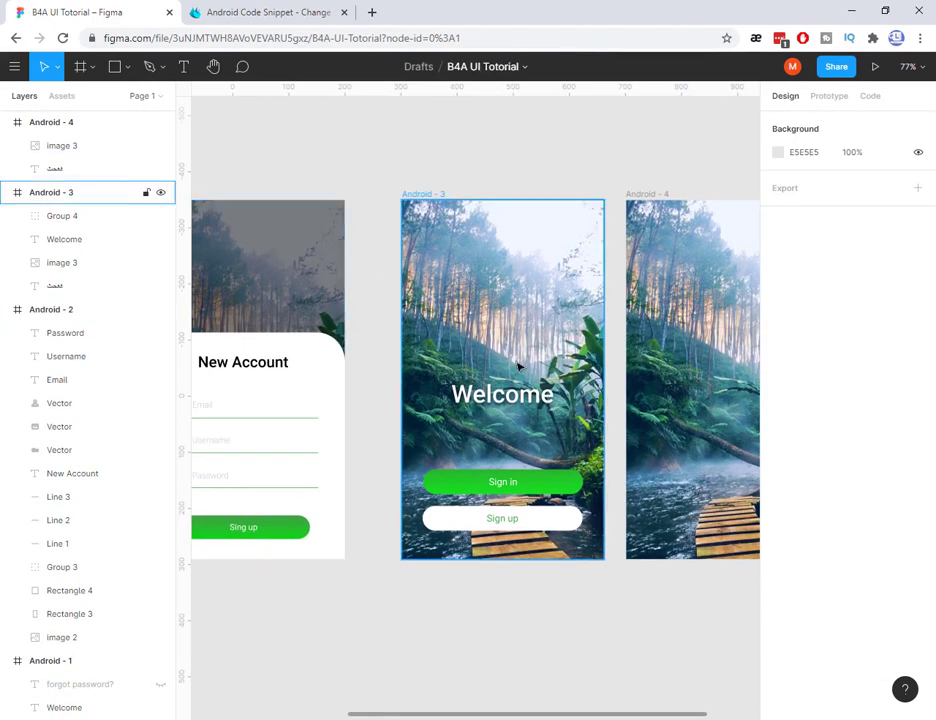
pyautogui.moveTo(580, 375); pyautogui.dragTo(439, 377)
pyautogui.click(510, 192)
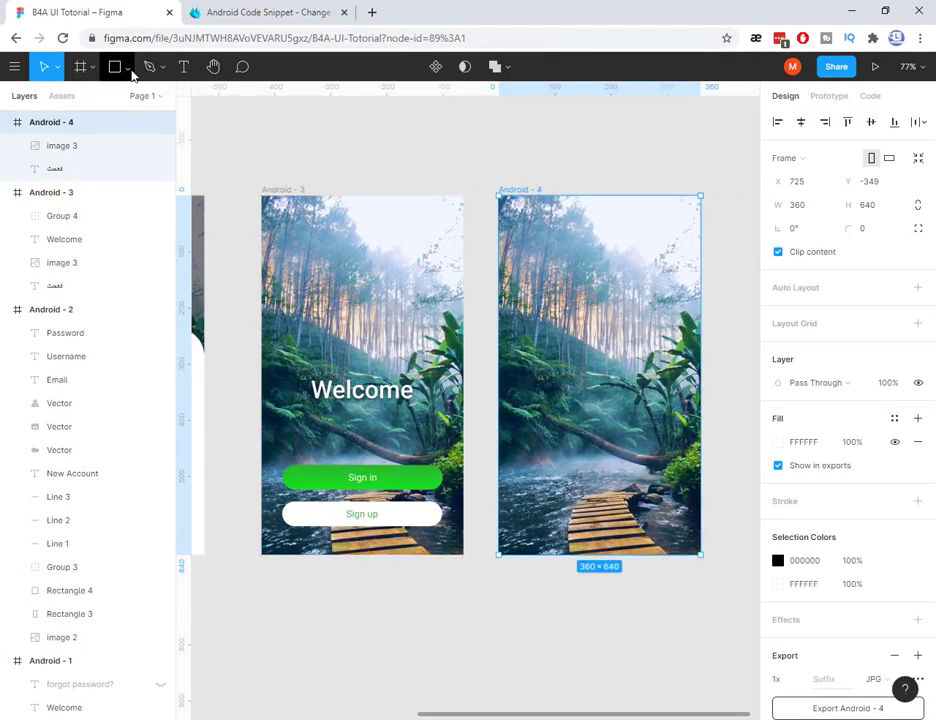
pyautogui.click(127, 67)
pyautogui.click(106, 99)
pyautogui.moveTo(510, 218); pyautogui.dragTo(700, 560)
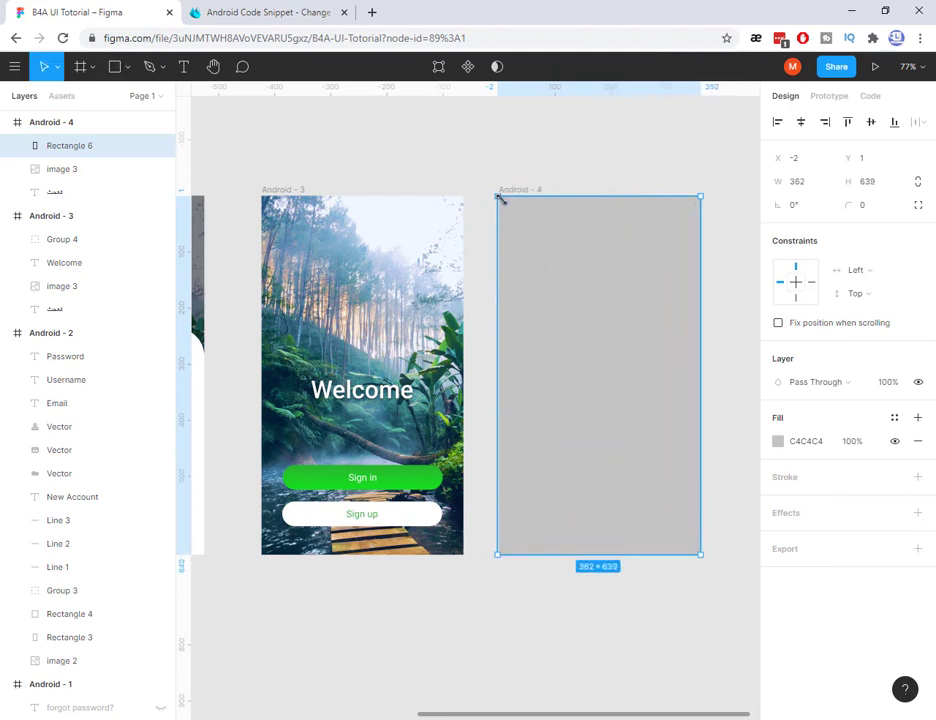
pyautogui.moveTo(501, 199); pyautogui.dragTo(497, 195)
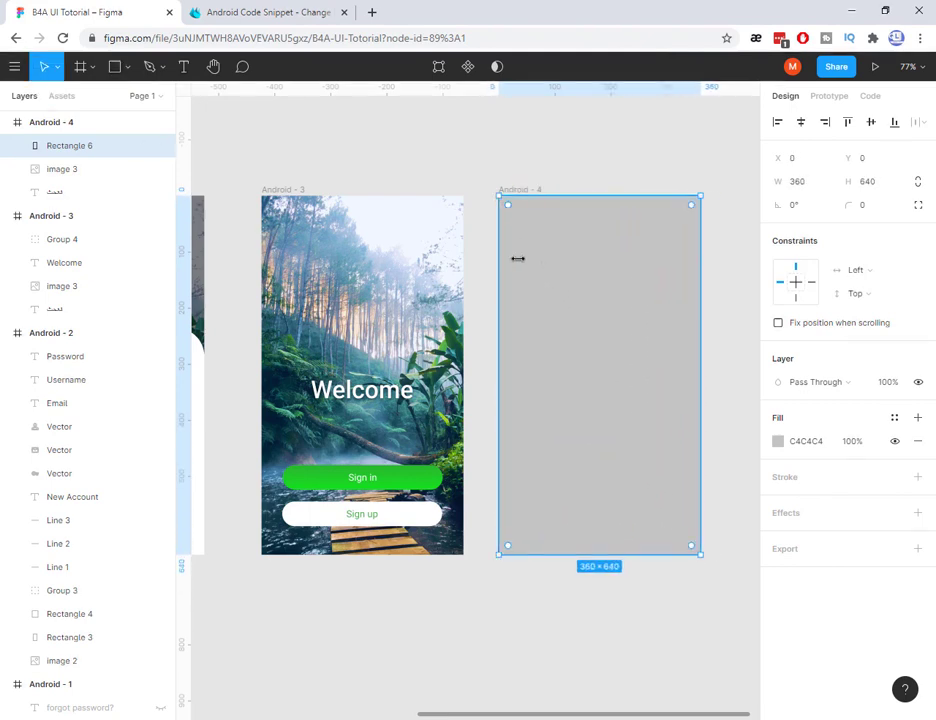
# Fill the covering rectangle with dark colour 131313 at 46% opacity and deselect it
pyautogui.click(778, 442)
pyautogui.moveTo(605, 506); pyautogui.dragTo(583, 522)
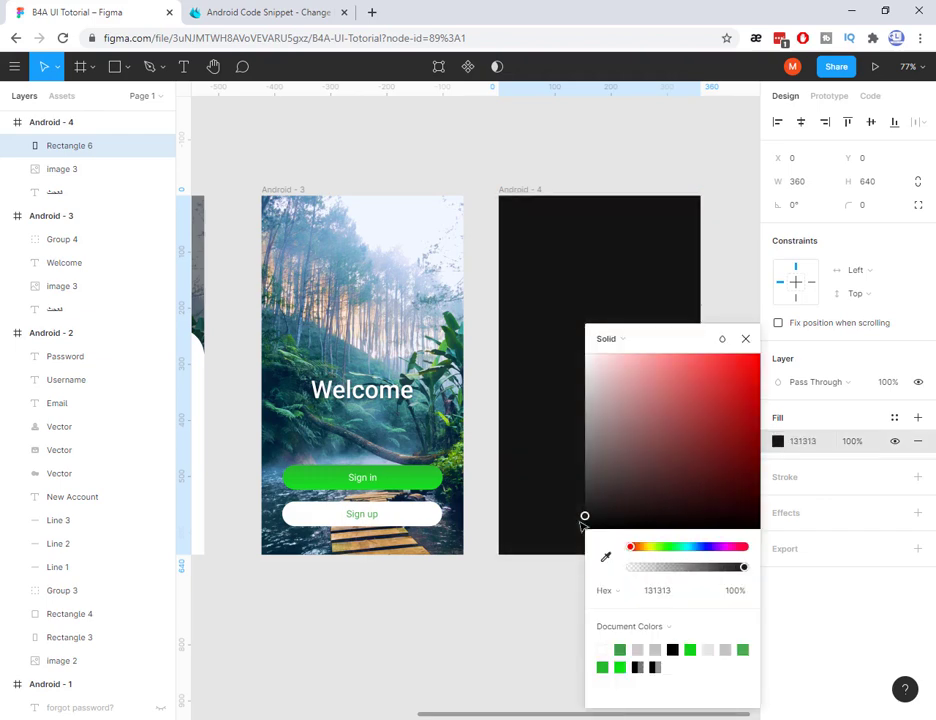
pyautogui.moveTo(744, 569); pyautogui.dragTo(688, 571)
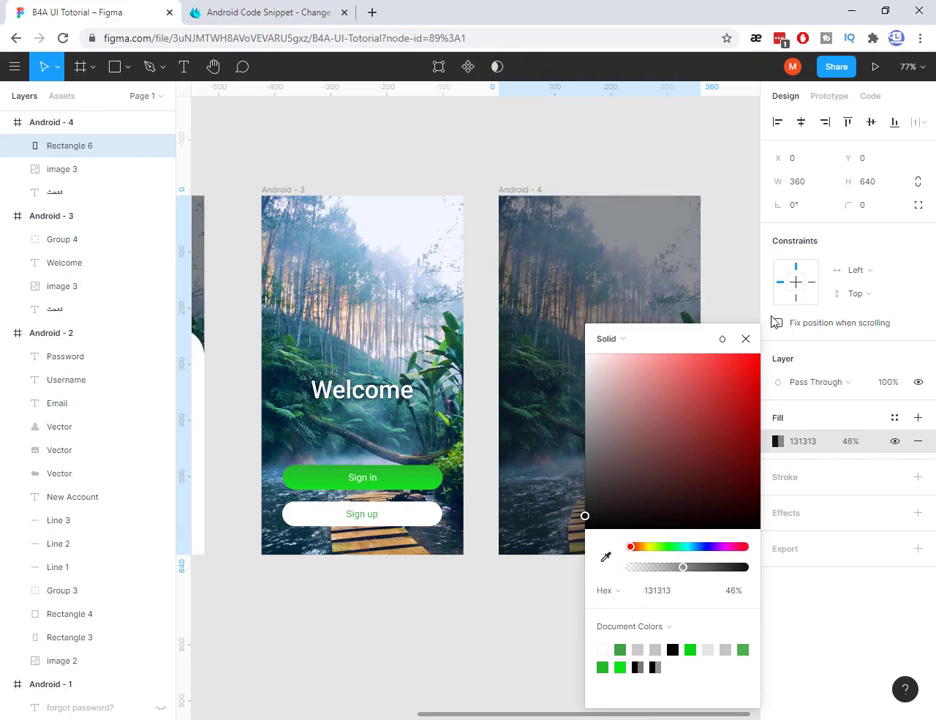
pyautogui.press('Escape')
pyautogui.press('Escape')
# Draw a 360 × 382 rectangle across the lower part of the Android - 4 frame and fill it with white FFFFFF
pyautogui.moveTo(372, 612); pyautogui.dragTo(425, 608)
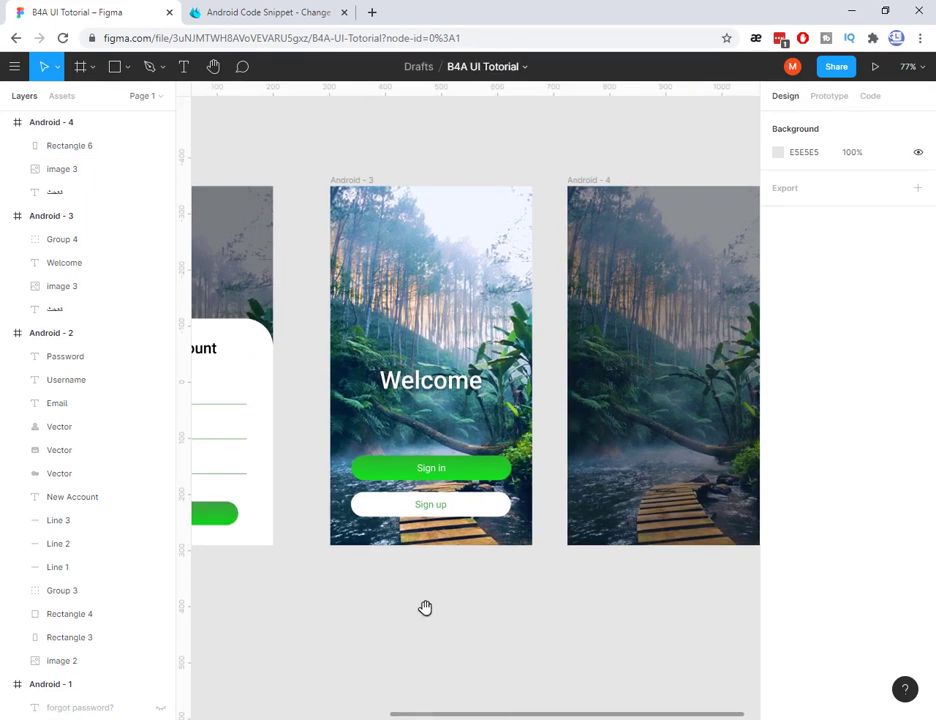
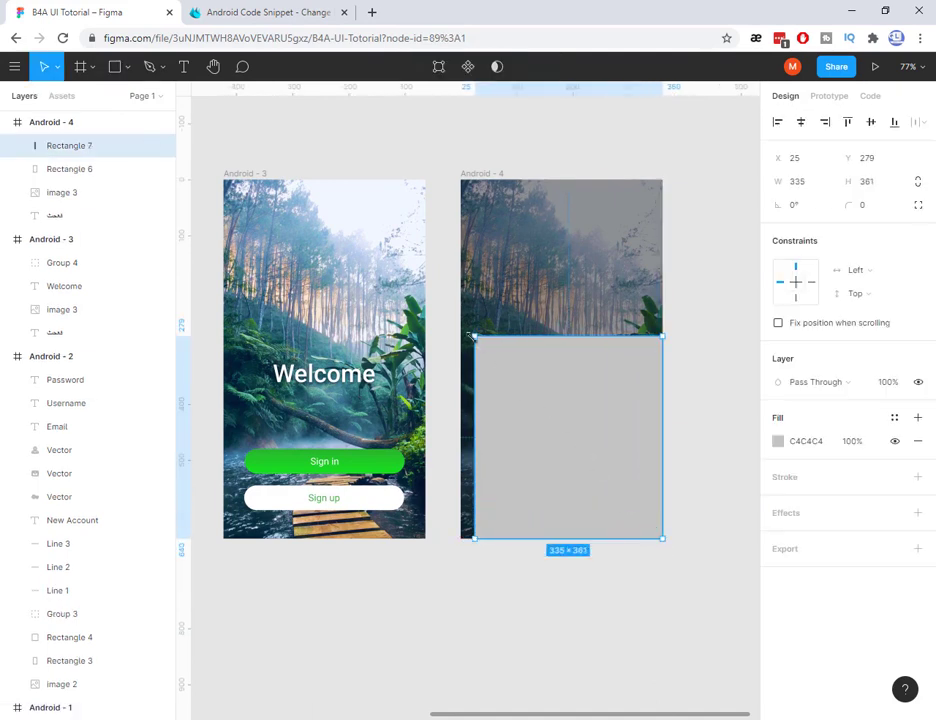
pyautogui.moveTo(475, 337); pyautogui.dragTo(460, 324)
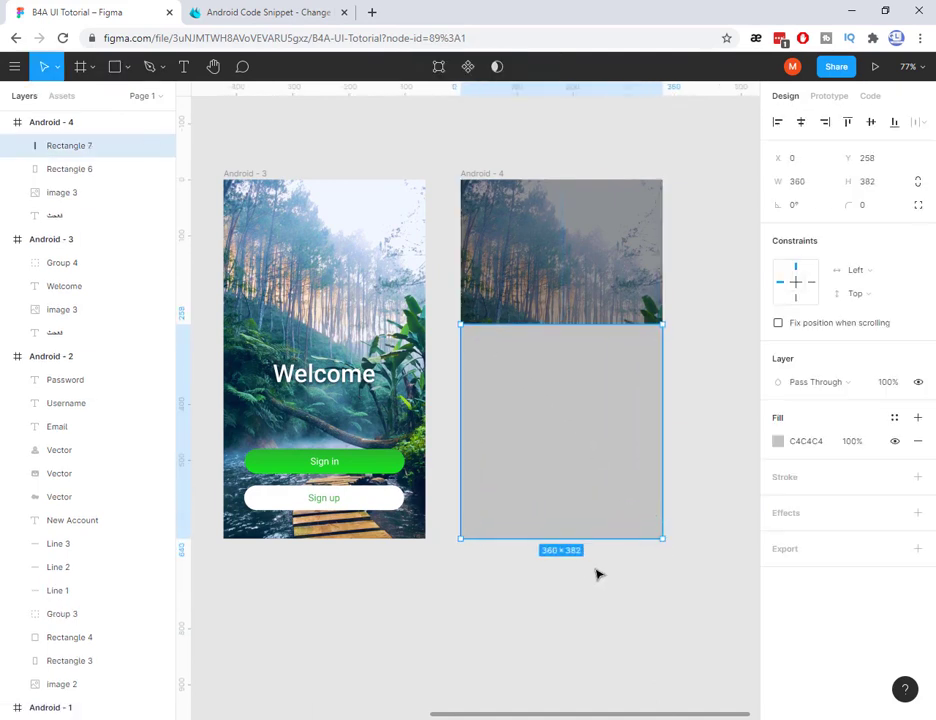
pyautogui.moveTo(468, 631); pyautogui.dragTo(543, 623)
pyautogui.hscroll(-3, 543, 623)
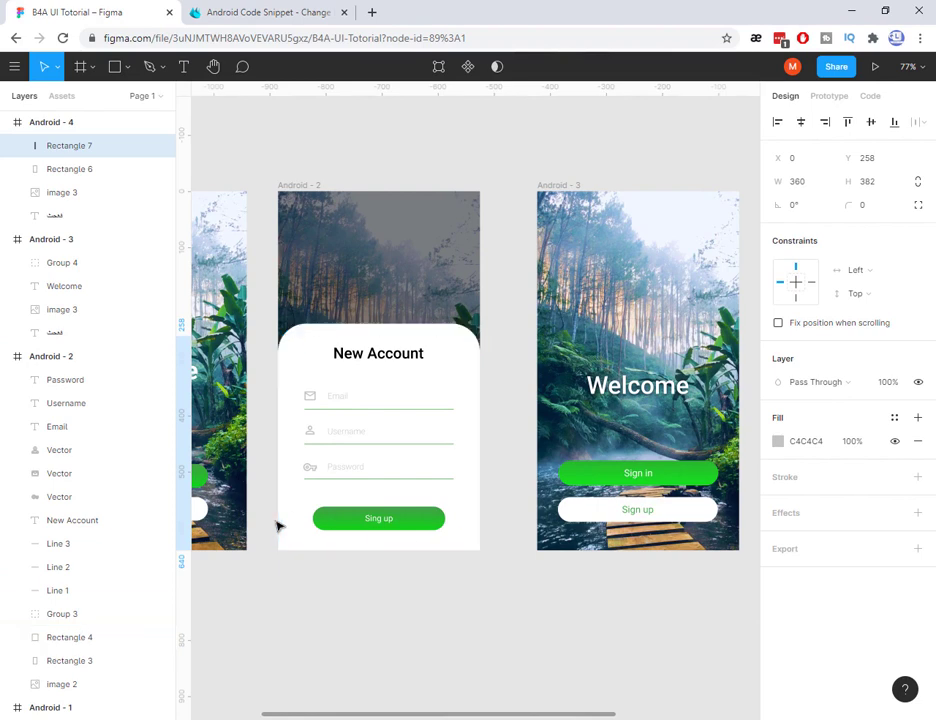
pyautogui.moveTo(604, 620); pyautogui.dragTo(303, 597)
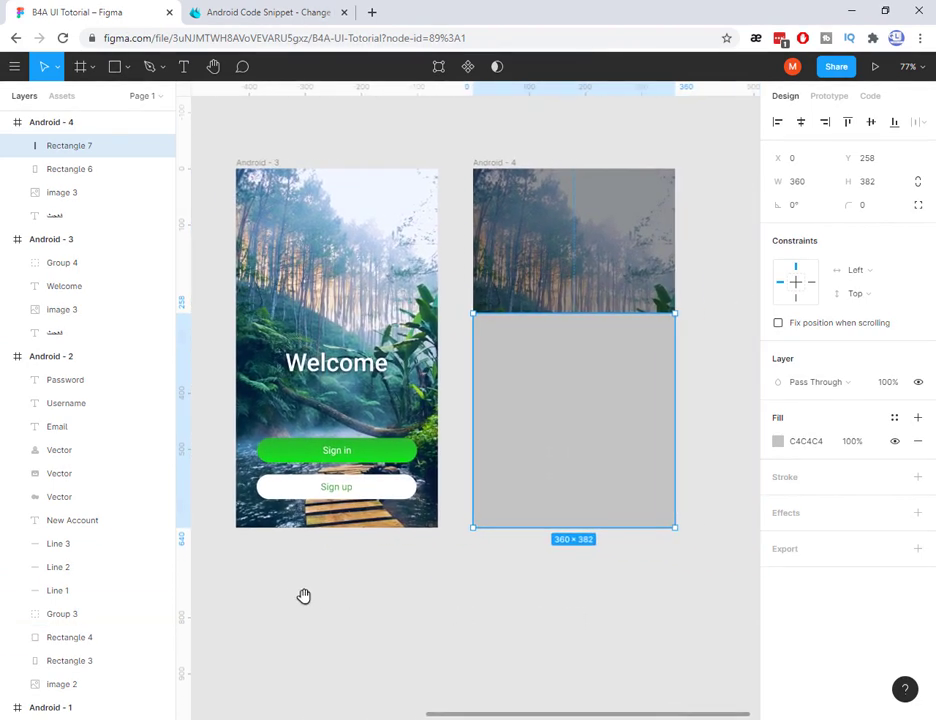
pyautogui.click(778, 441)
pyautogui.write('ffffff')
pyautogui.press('Return')
pyautogui.click(745, 339)
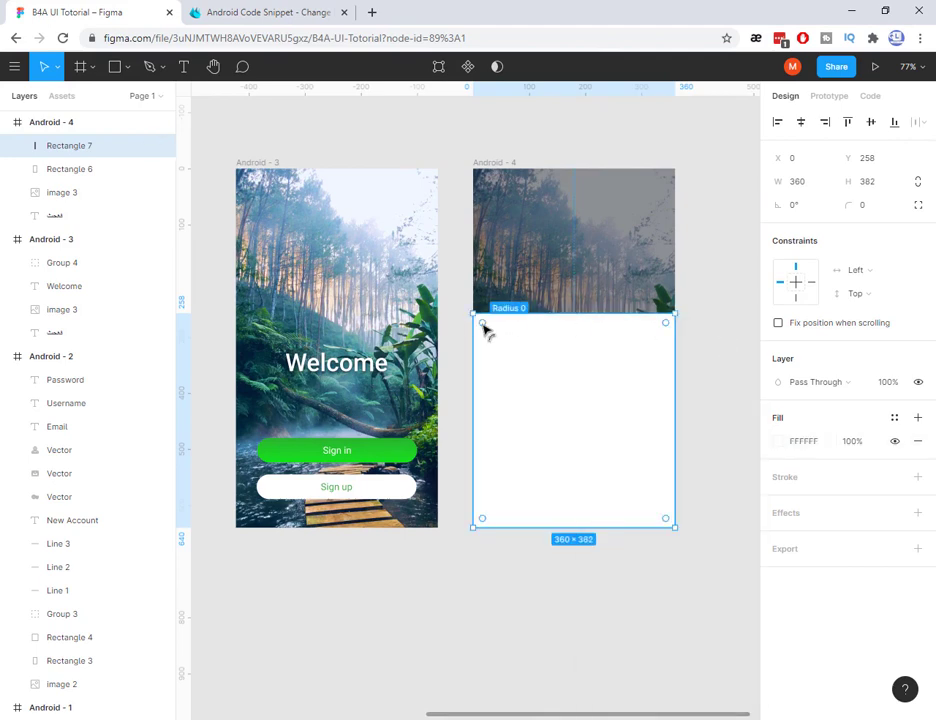
# Round all four corners of the white rectangle to a radius of 85
pyautogui.moveTo(482, 326); pyautogui.dragTo(509, 355)
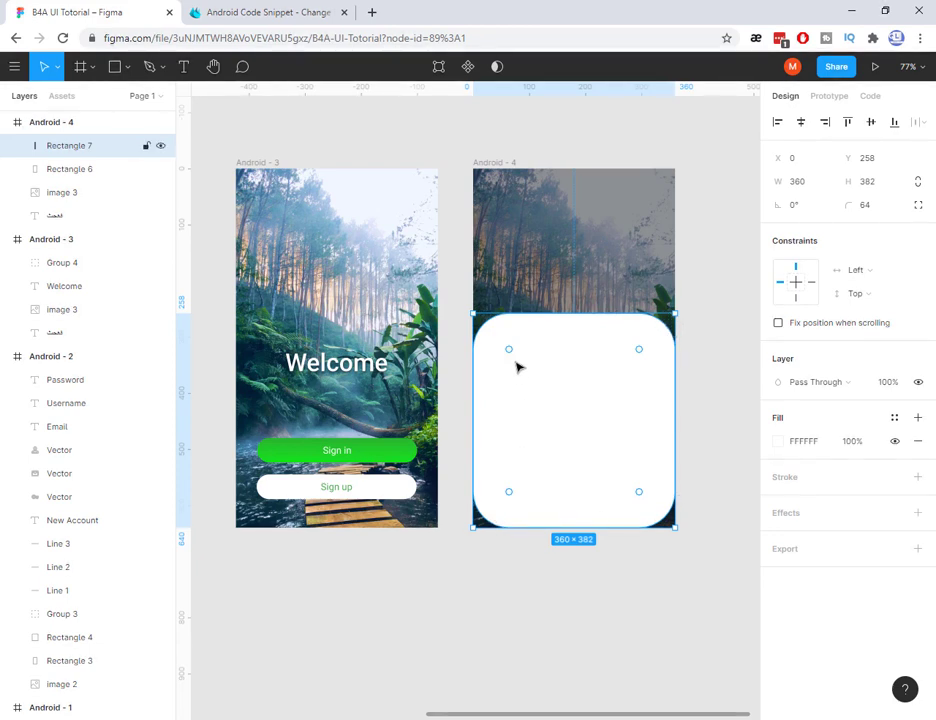
pyautogui.moveTo(509, 353); pyautogui.dragTo(475, 320)
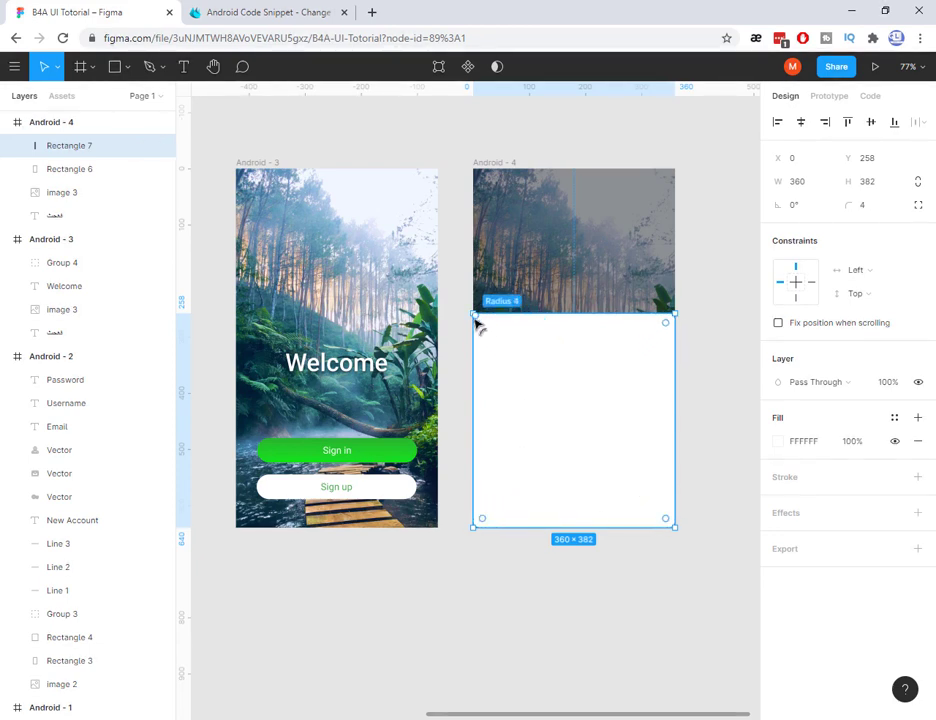
pyautogui.moveTo(847, 205)
pyautogui.mouseDown()
pyautogui.moveTo(897, 207)
pyautogui.moveTo(26, 213)
pyautogui.moveTo(236, 242)
pyautogui.moveTo(675, 230)
pyautogui.moveTo(913, 236)
pyautogui.moveTo(88, 232)
pyautogui.moveTo(426, 236)
pyautogui.moveTo(851, 205)
pyautogui.mouseUp()
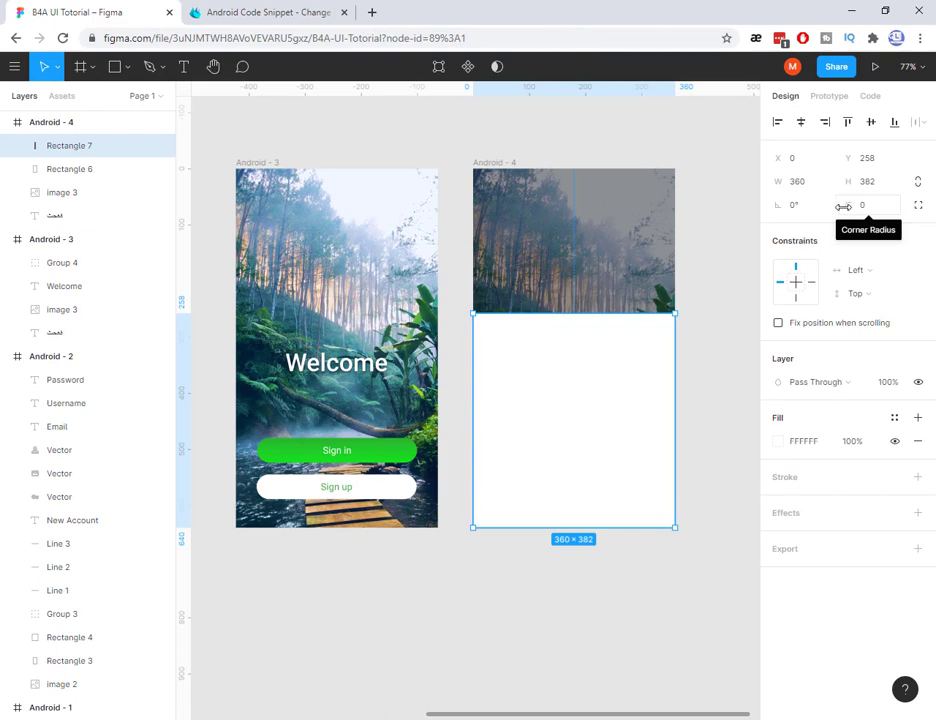
pyautogui.moveTo(843, 206); pyautogui.dragTo(214, 282)
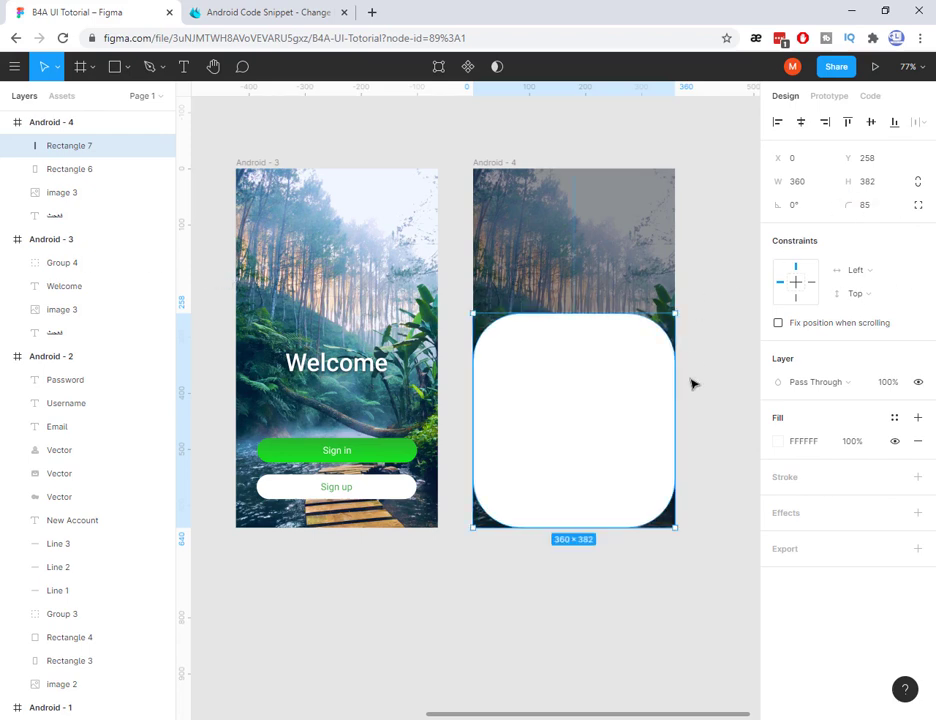
# Try squaring off only the white rectangle's bottom-right corner with a radius of 0, and undo it
pyautogui.moveTo(623, 472)
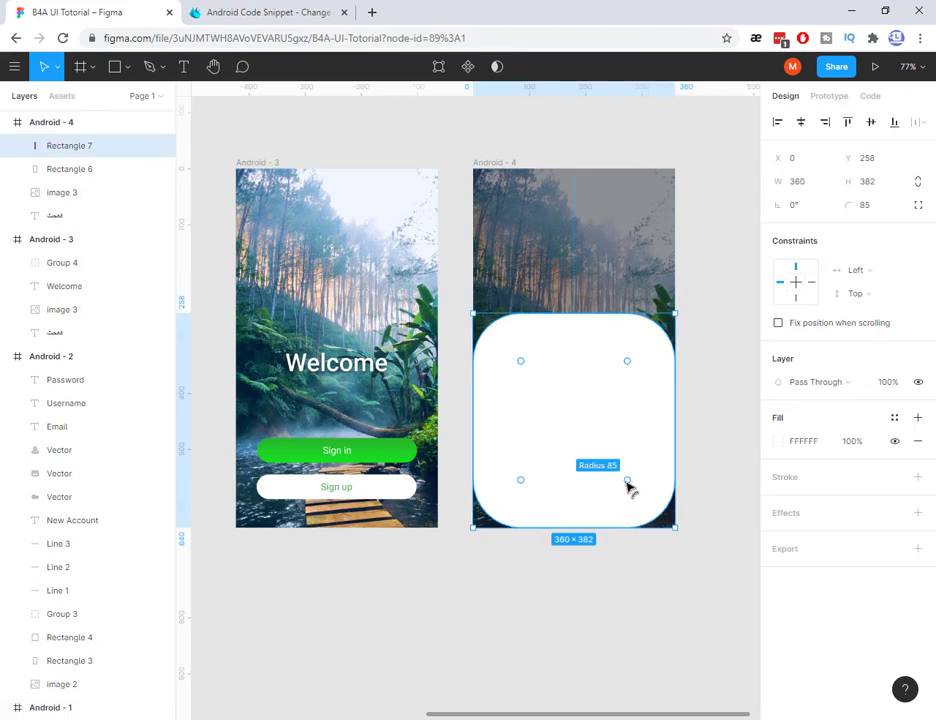
pyautogui.moveTo(628, 486); pyautogui.dragTo(681, 543)
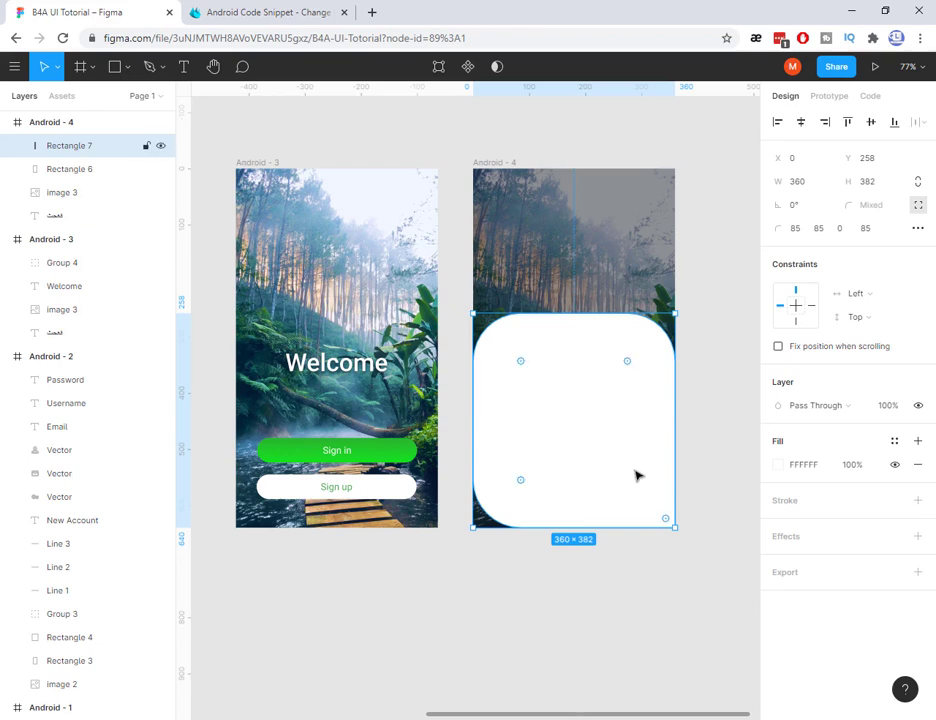
pyautogui.hotkey('ctrl', 'z')
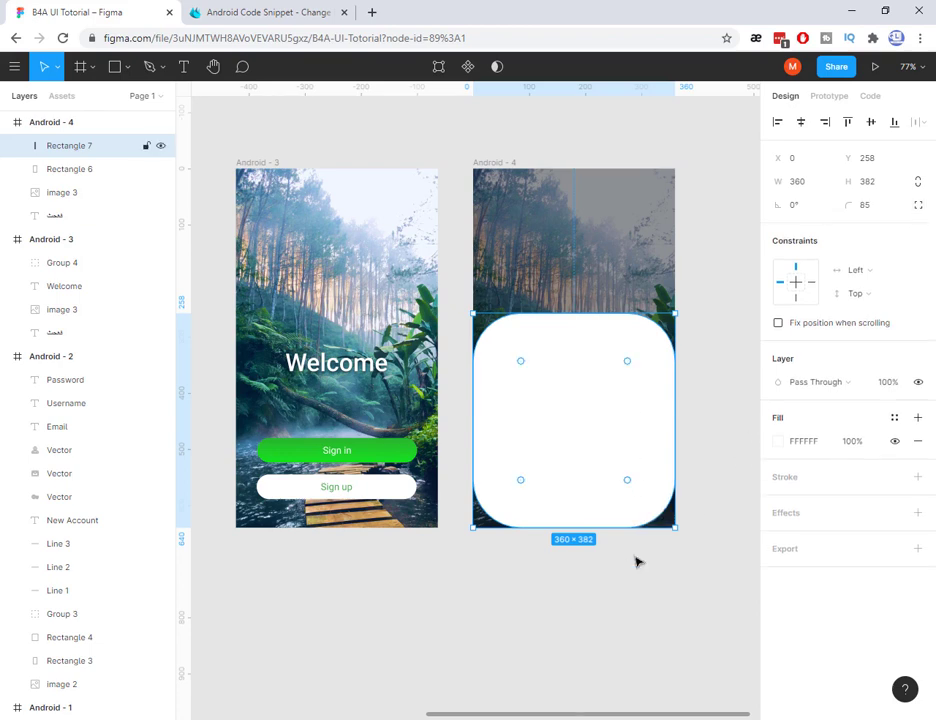
pyautogui.click(637, 559)
# Switch the white rectangle to independent corner radii and set its bottom-right and bottom-left corners to 0
pyautogui.click(601, 393)
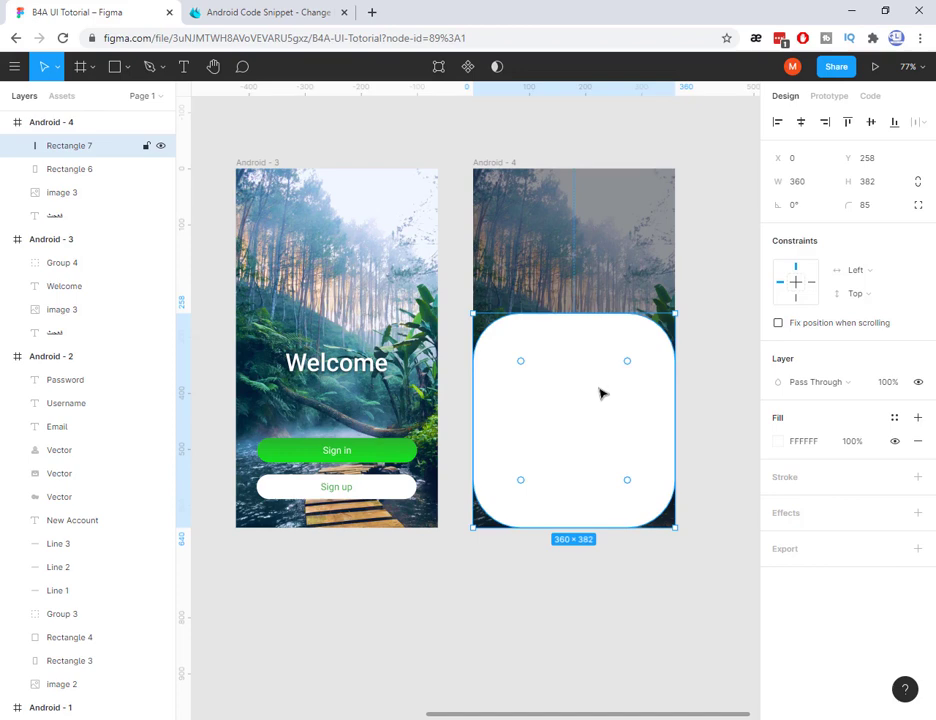
pyautogui.click(918, 206)
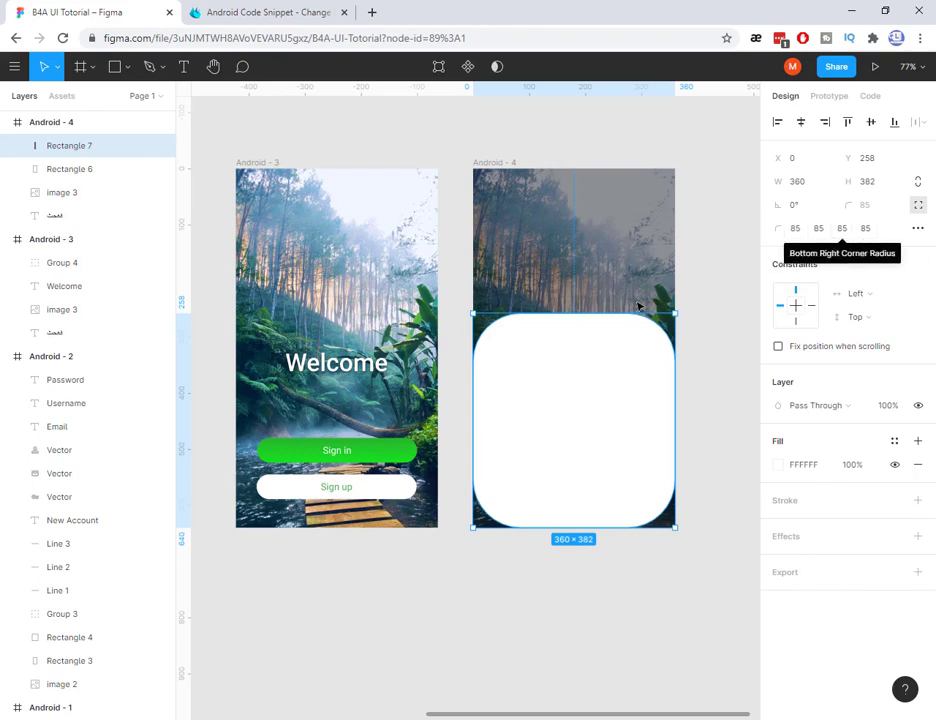
pyautogui.click(842, 229)
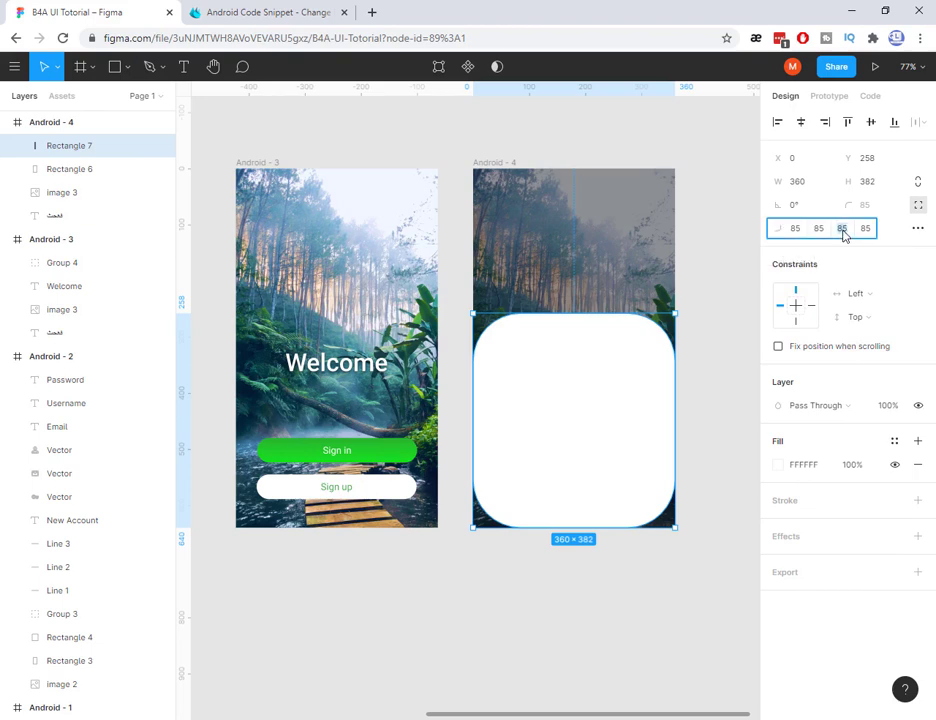
pyautogui.write('0')
pyautogui.press('Tab')
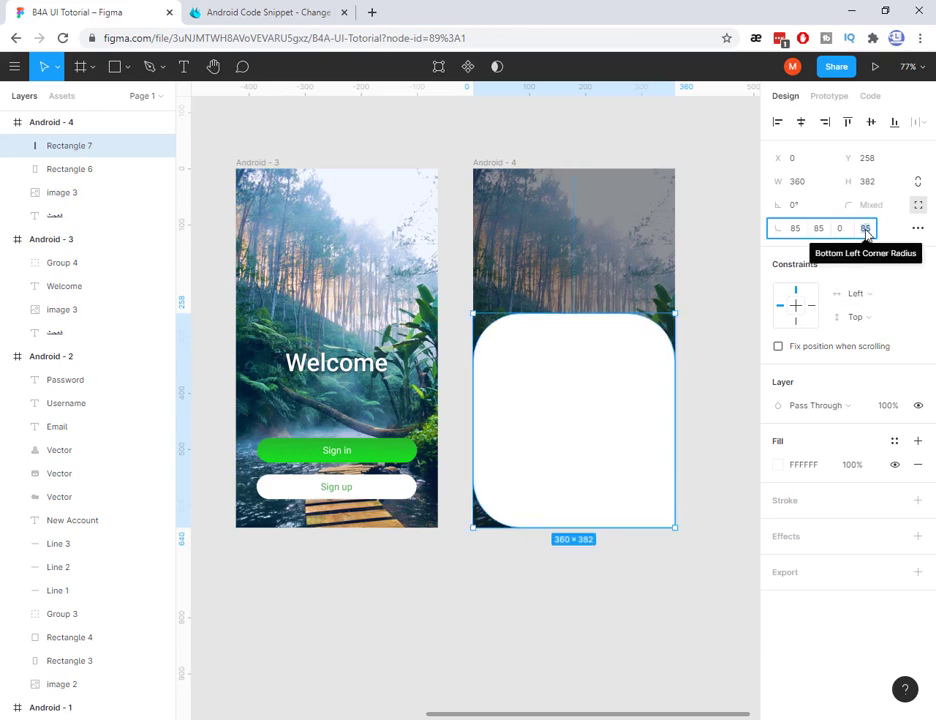
pyautogui.write('0')
pyautogui.press('Return')
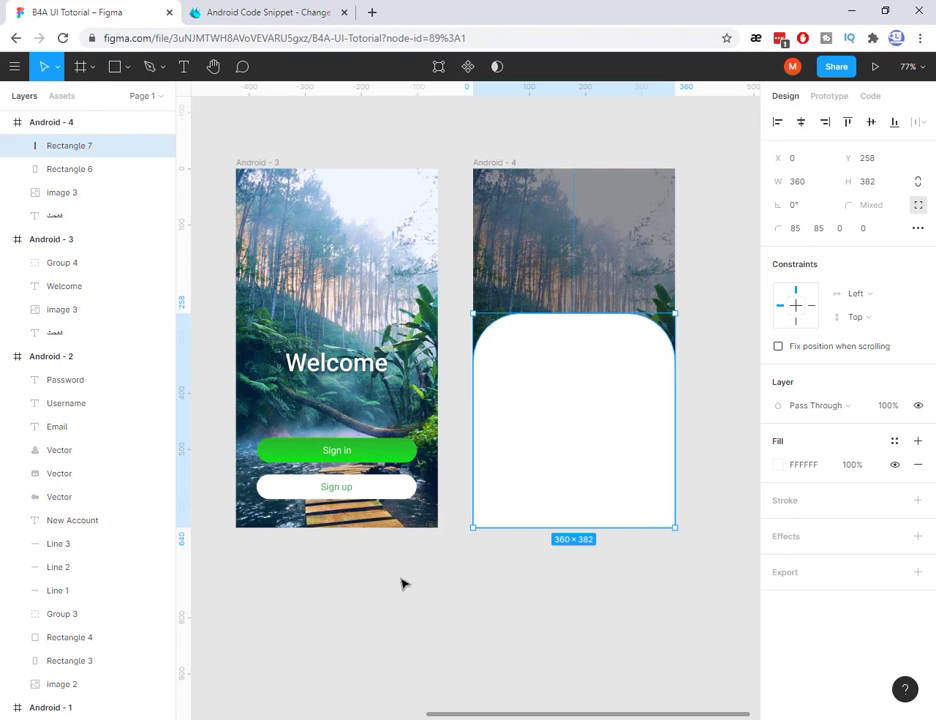
# Copy the New Account heading from Android - 2 into Android - 4 and move it down to X 99, Y 295
pyautogui.moveTo(436, 586); pyautogui.dragTo(603, 548)
pyautogui.click(318, 318)
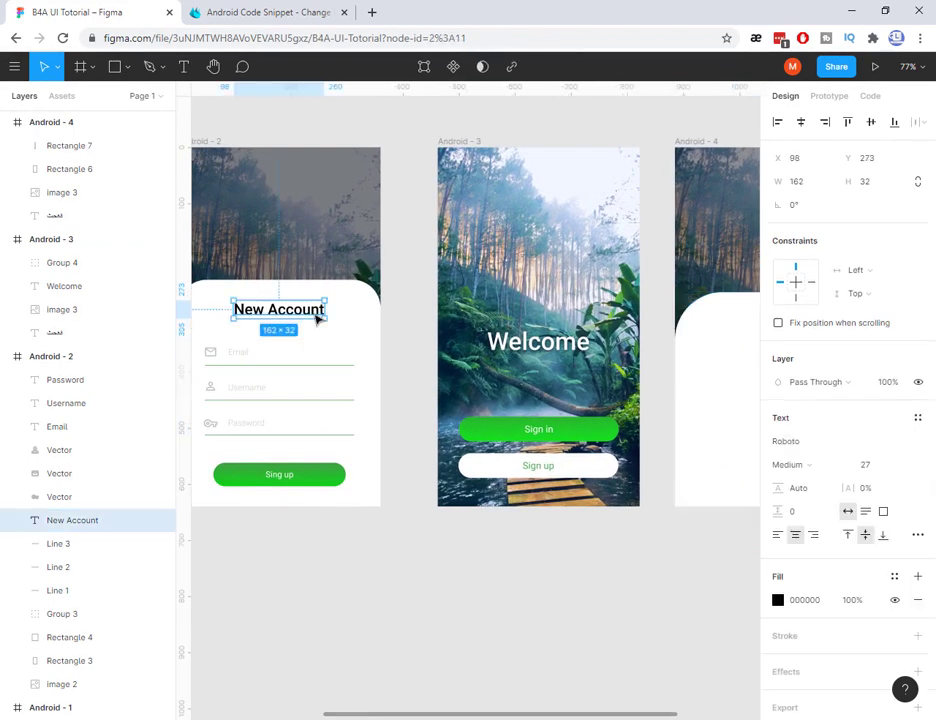
pyautogui.moveTo(610, 552); pyautogui.dragTo(387, 548)
pyautogui.click(554, 322)
pyautogui.hotkey('ctrl', 'v')
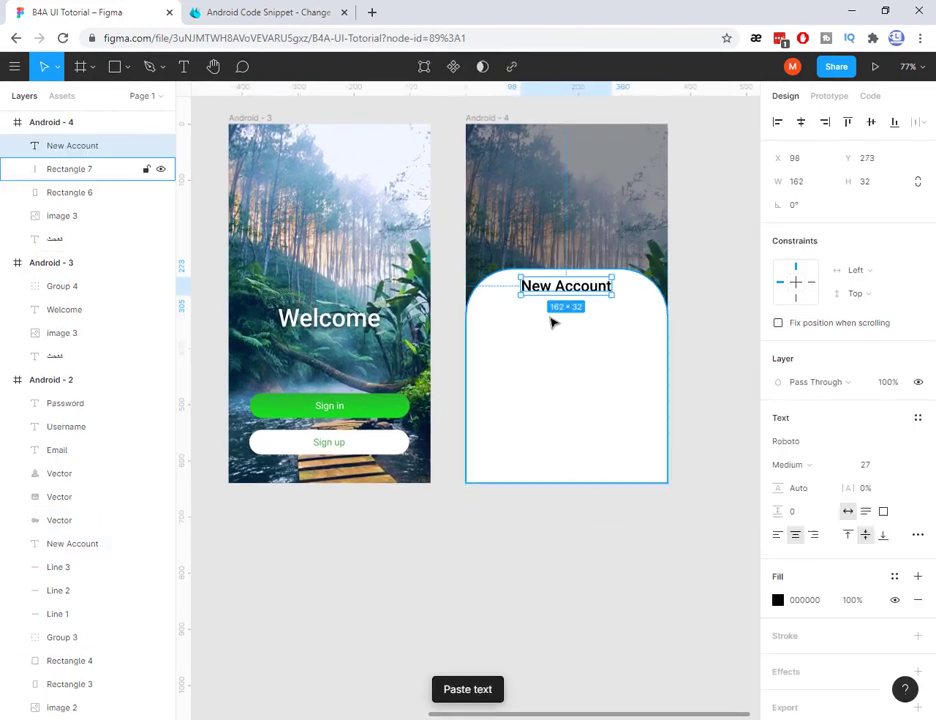
pyautogui.moveTo(549, 293); pyautogui.dragTo(570, 304)
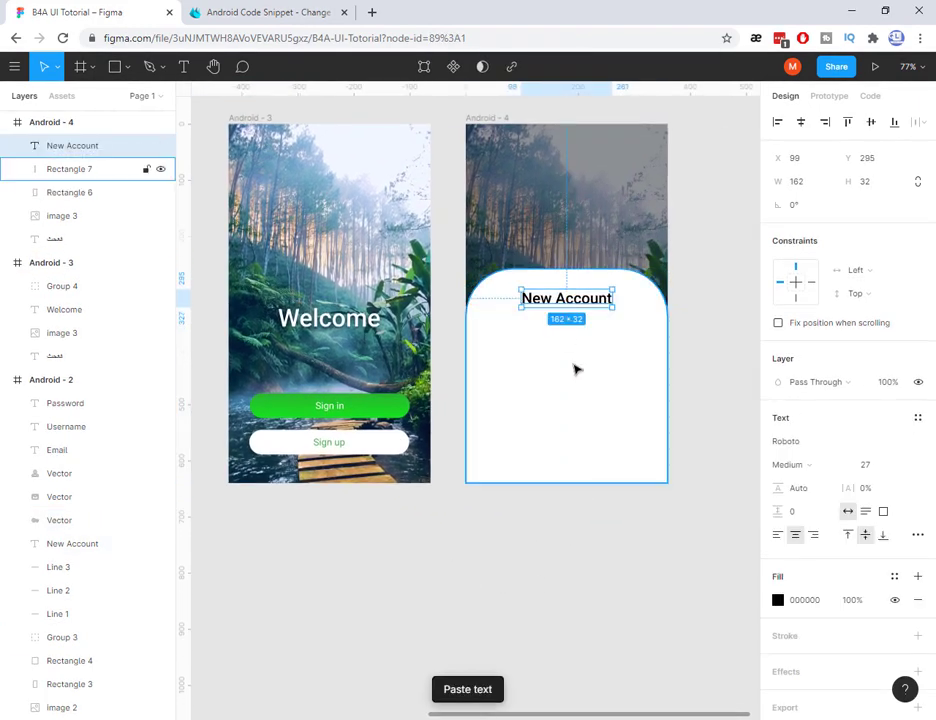
# Copy the green Sign in button from Android - 3 into Android - 4 and place it below the heading at X 37, Y 517
pyautogui.click(503, 338)
pyautogui.moveTo(425, 535); pyautogui.dragTo(641, 539)
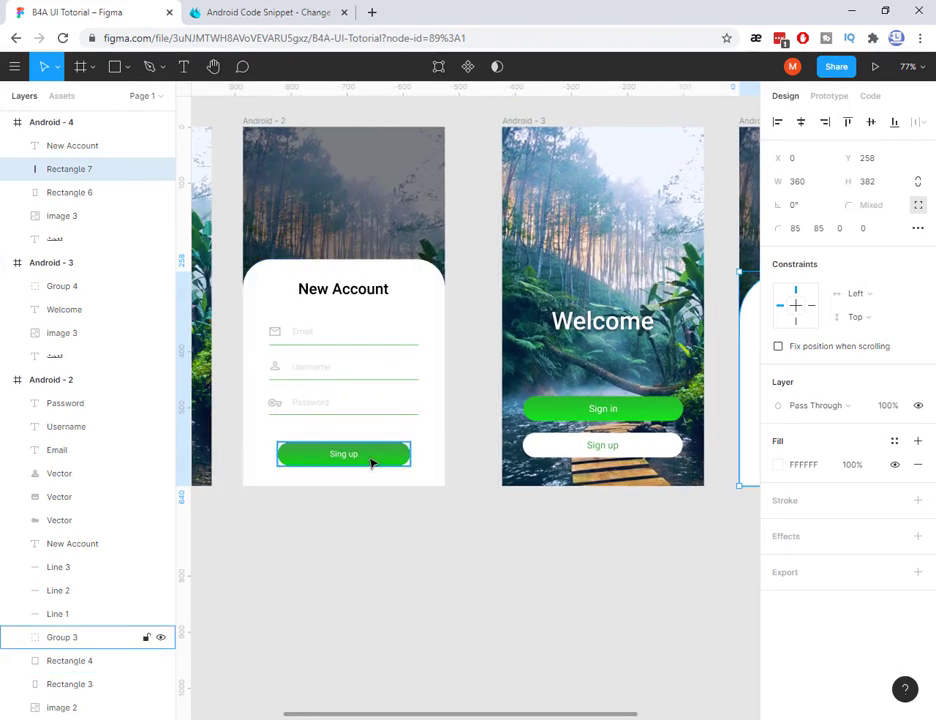
pyautogui.moveTo(545, 545); pyautogui.dragTo(404, 536)
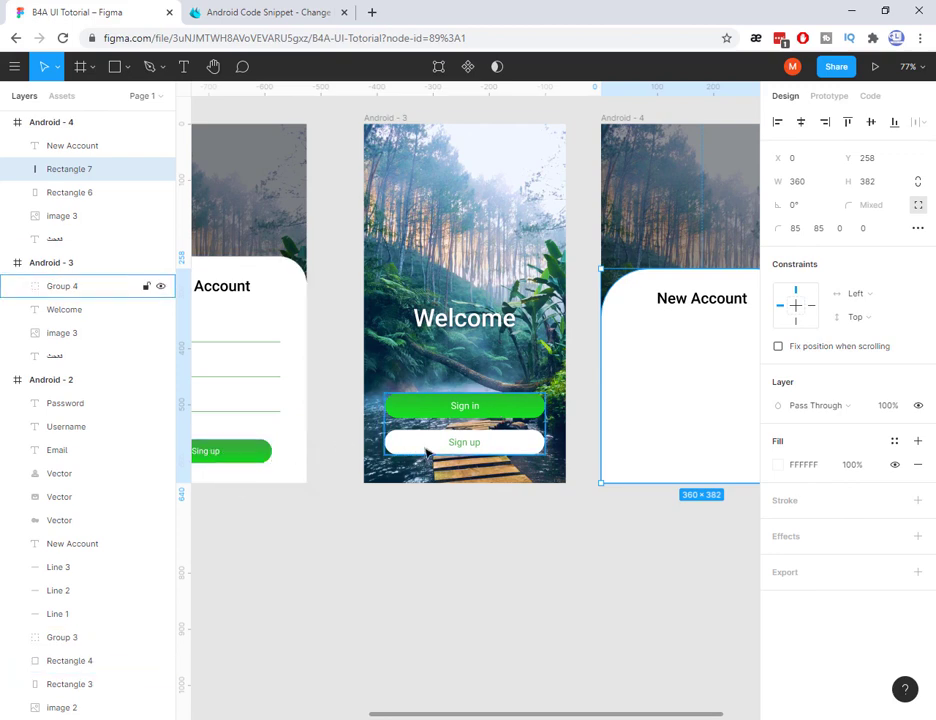
pyautogui.doubleClick(503, 411)
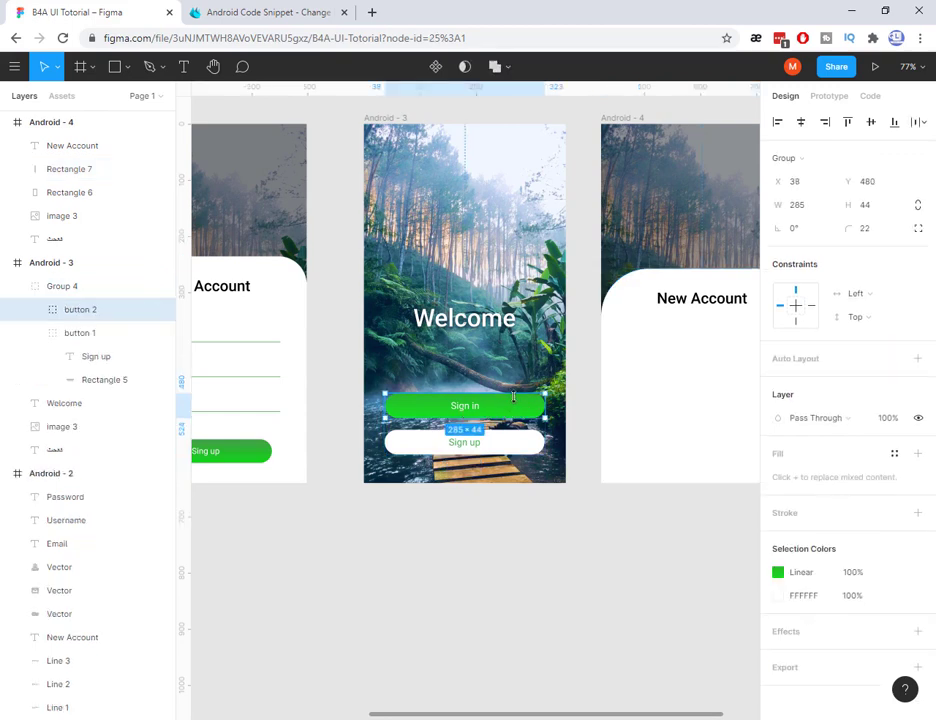
pyautogui.click(33, 311)
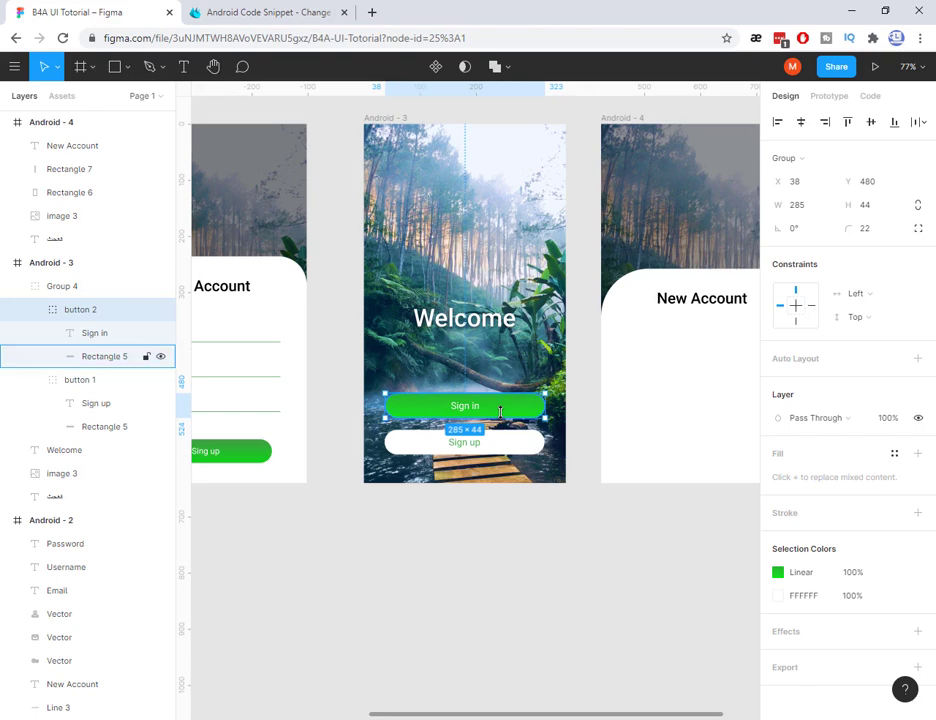
pyautogui.click(702, 437)
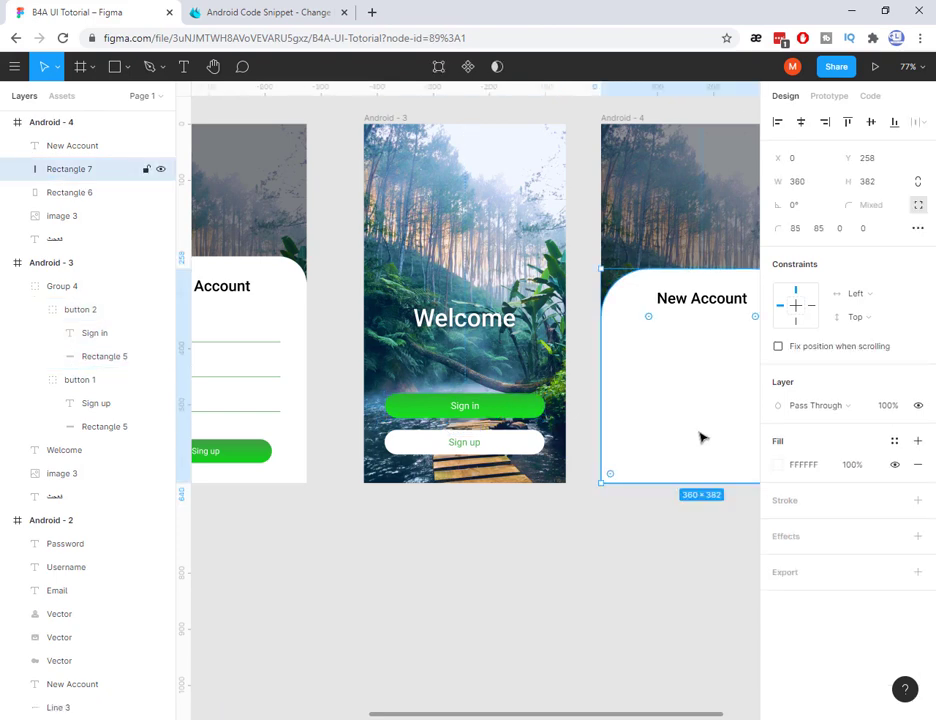
pyautogui.hotkey('ctrl', 'v')
pyautogui.moveTo(644, 322); pyautogui.dragTo(645, 428)
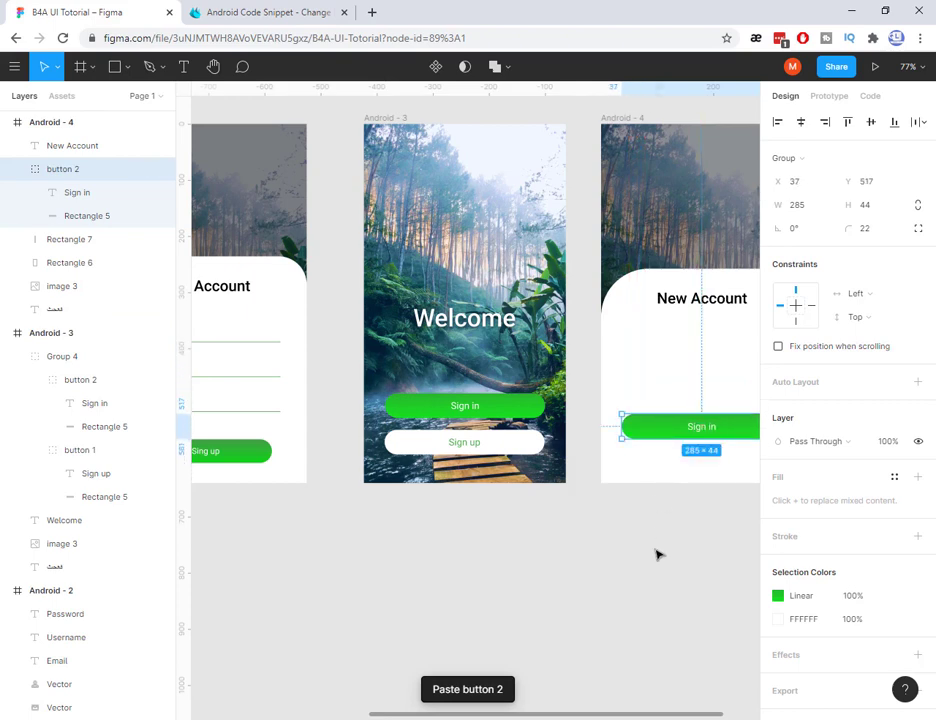
# Inspect the gradient fill of the green rectangle inside the Sign in button on Android - 3
pyautogui.moveTo(652, 549); pyautogui.dragTo(548, 561)
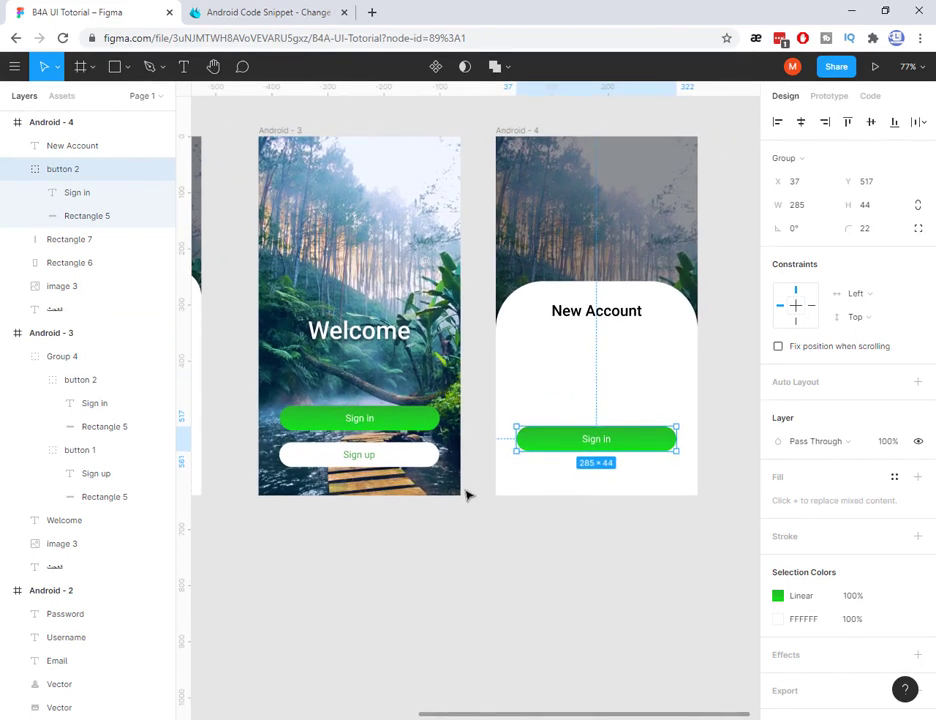
pyautogui.doubleClick(398, 422)
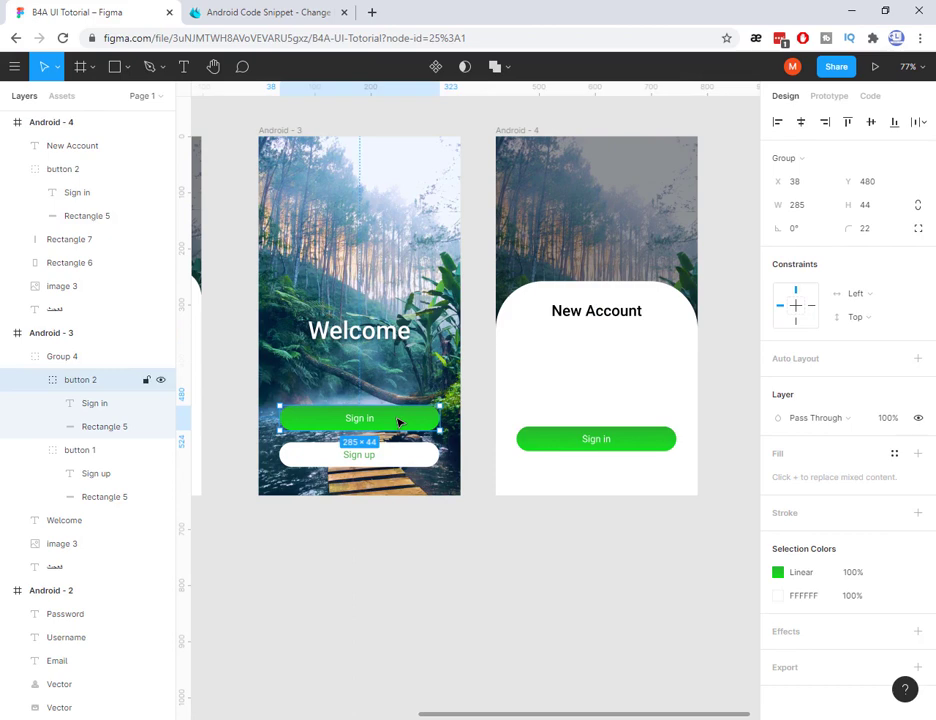
pyautogui.click(117, 427)
pyautogui.click(782, 420)
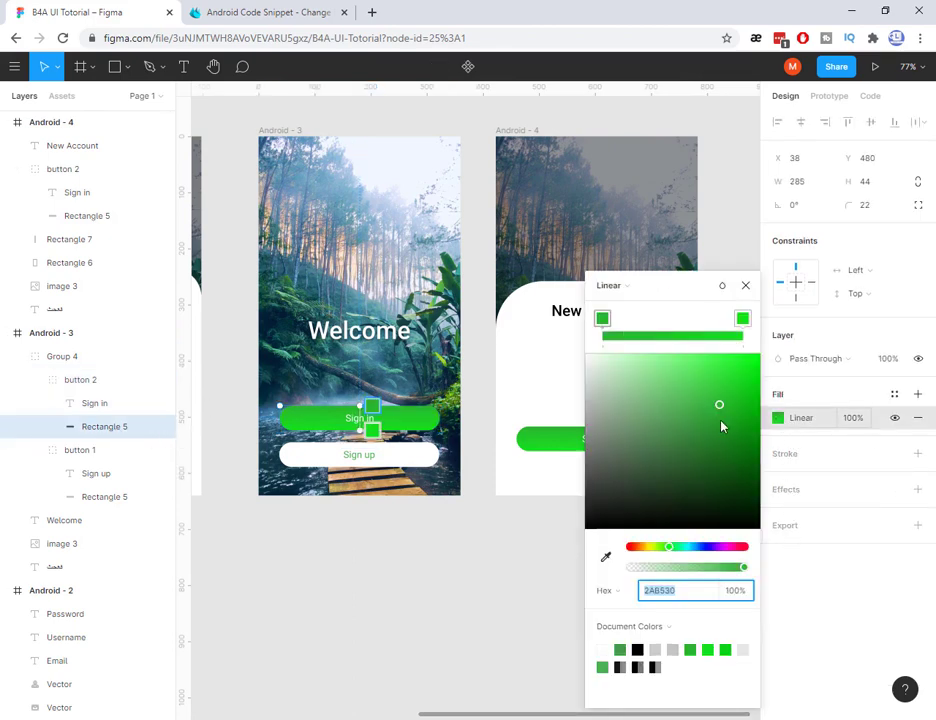
pyautogui.click(745, 287)
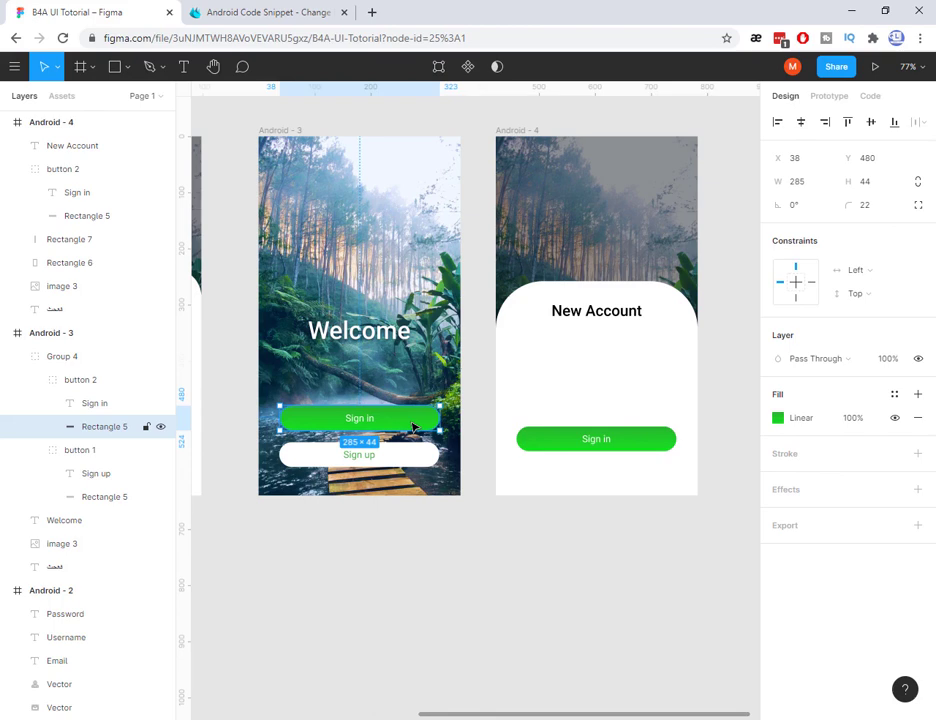
# Delete the Sign in button copy from Android - 4 and turn the original Sign in button on Android - 3 into a component
pyautogui.click(647, 449)
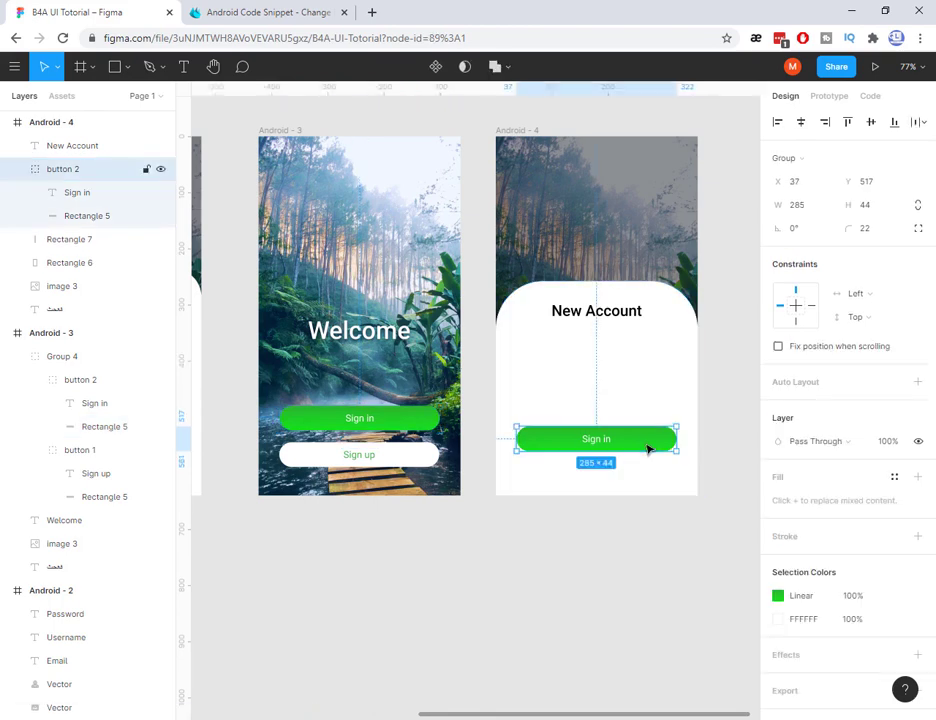
pyautogui.press('Delete')
pyautogui.doubleClick(397, 421)
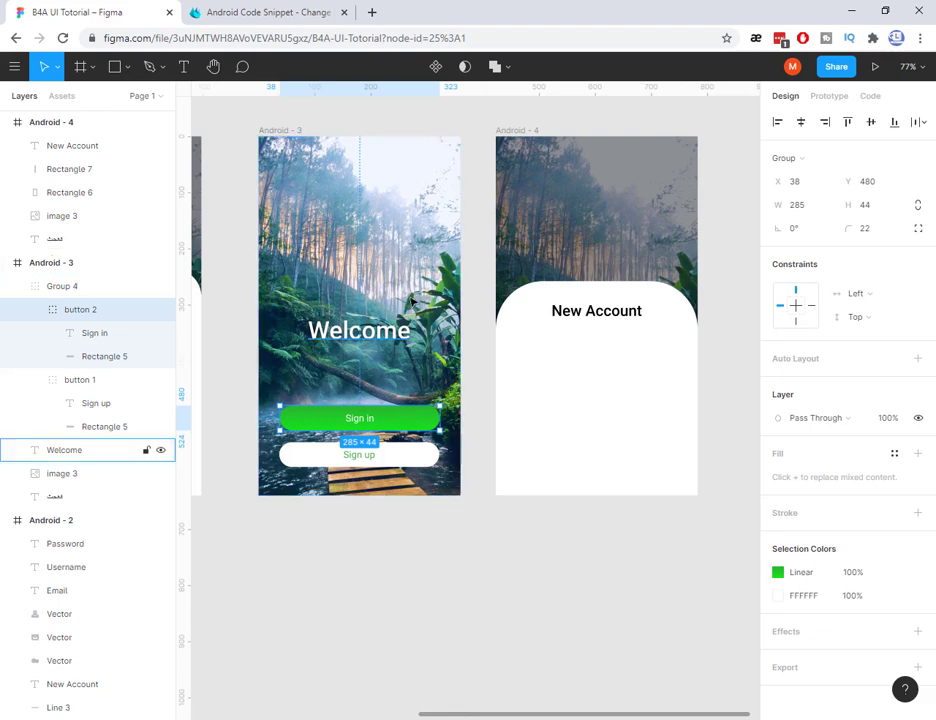
pyautogui.click(436, 68)
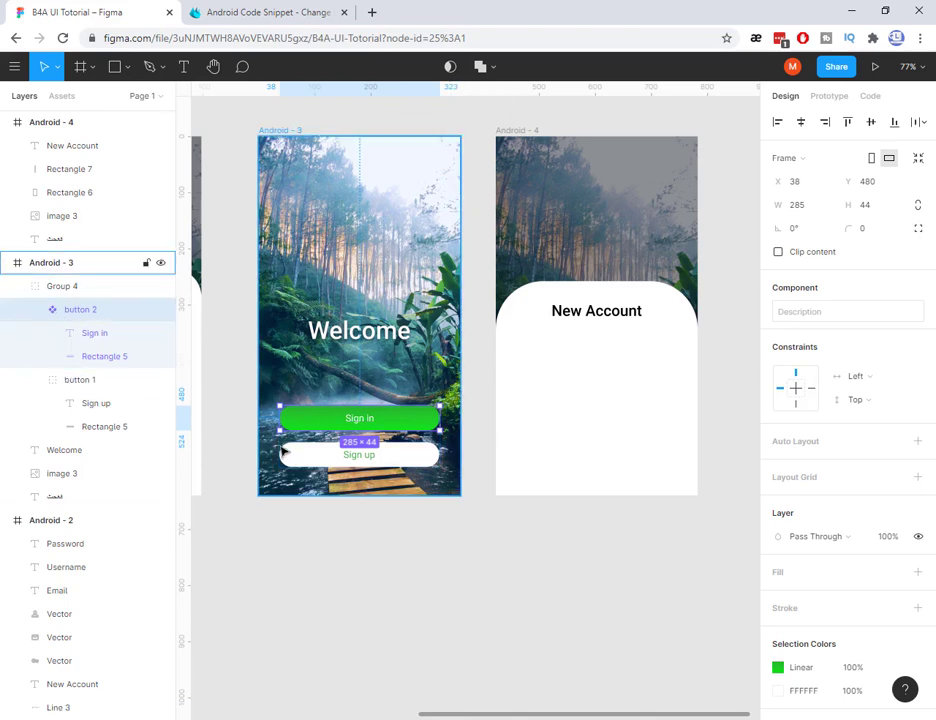
pyautogui.click(58, 381)
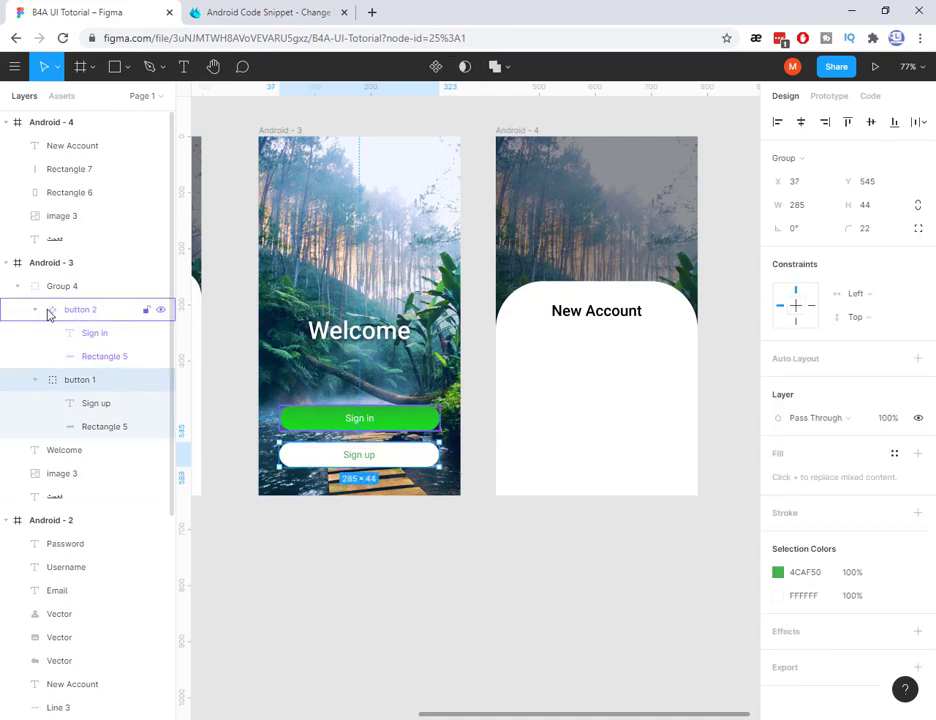
# Duplicate the Sign in button component and place the instance in Android - 4 below the heading at X 37, Y 550
pyautogui.click(299, 418)
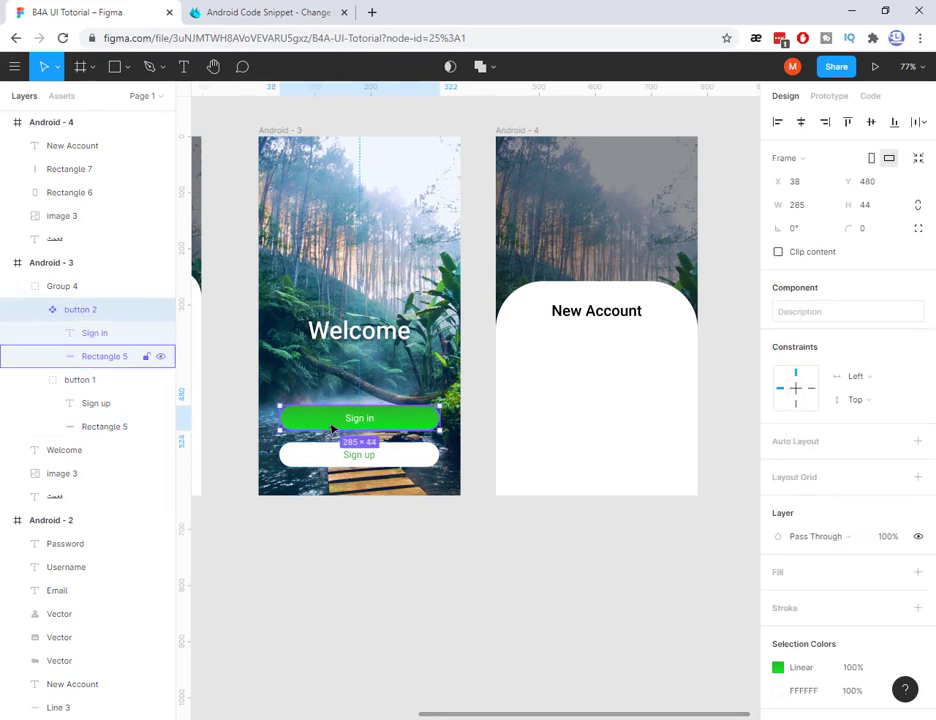
pyautogui.hotkey('ctrl', 'd')
pyautogui.moveTo(333, 428); pyautogui.dragTo(572, 478)
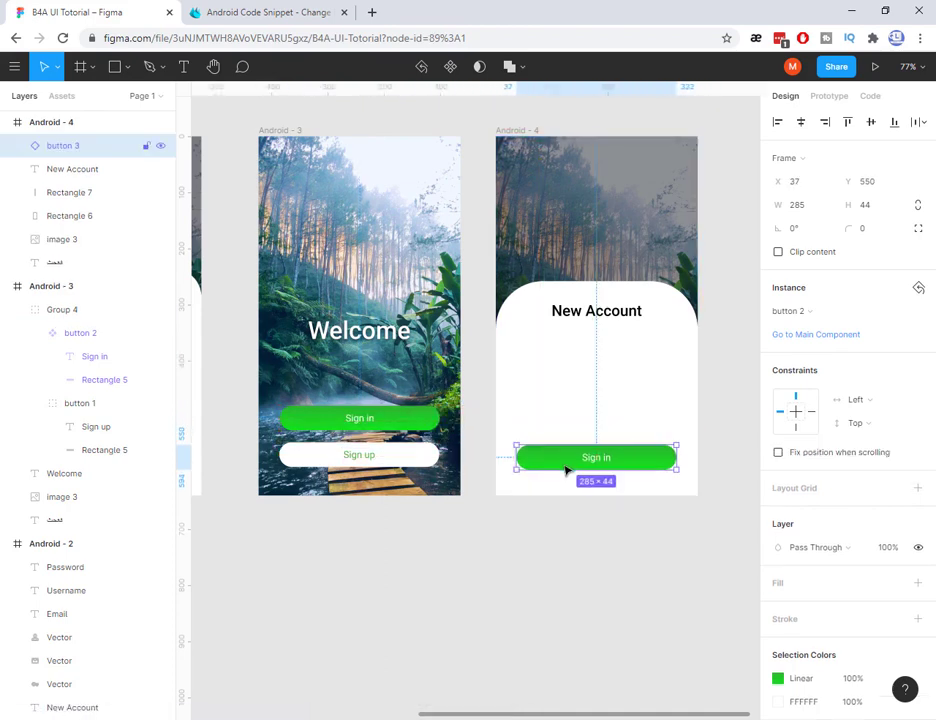
# Change the fill of the main Sign in component's rectangle from a linear gradient to solid 2AB530
pyautogui.click(418, 418)
pyautogui.click(416, 422)
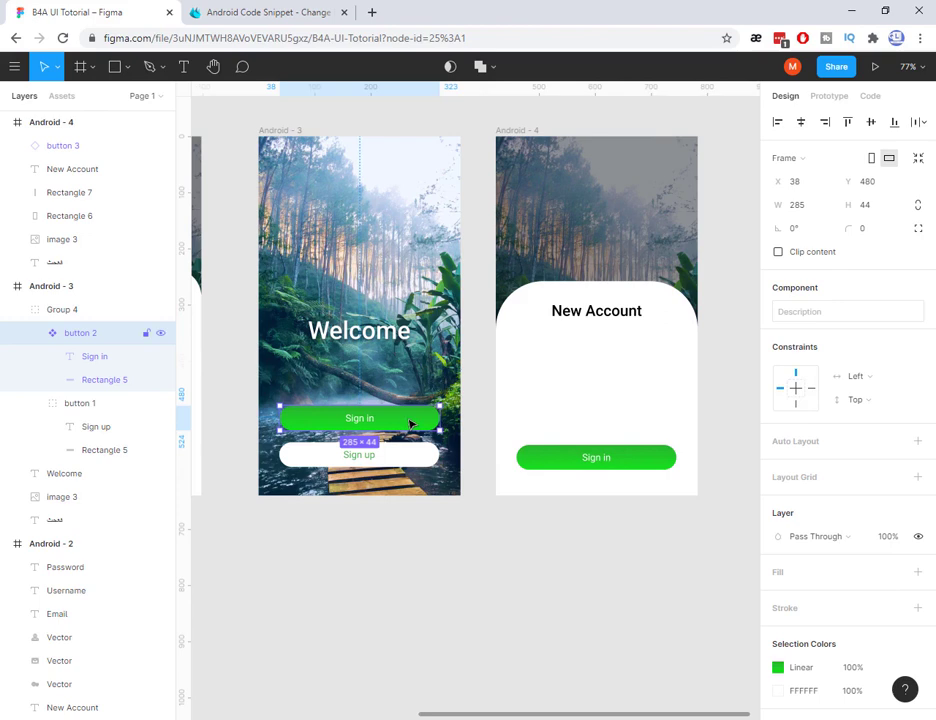
pyautogui.doubleClick(412, 424)
pyautogui.click(778, 418)
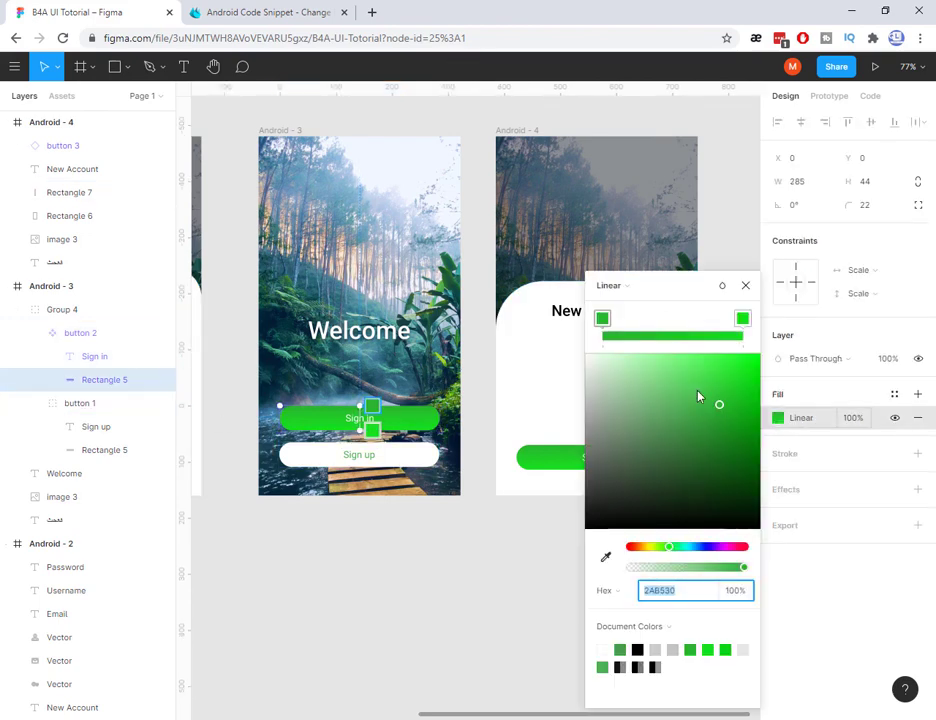
pyautogui.moveTo(676, 293); pyautogui.dragTo(479, 371)
pyautogui.click(445, 369)
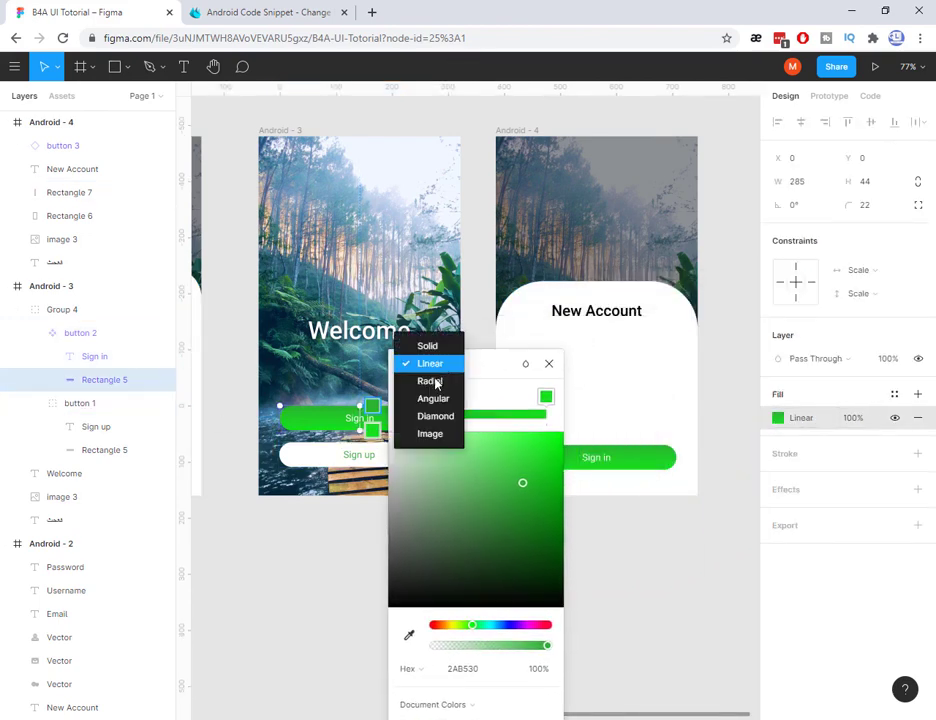
pyautogui.click(428, 346)
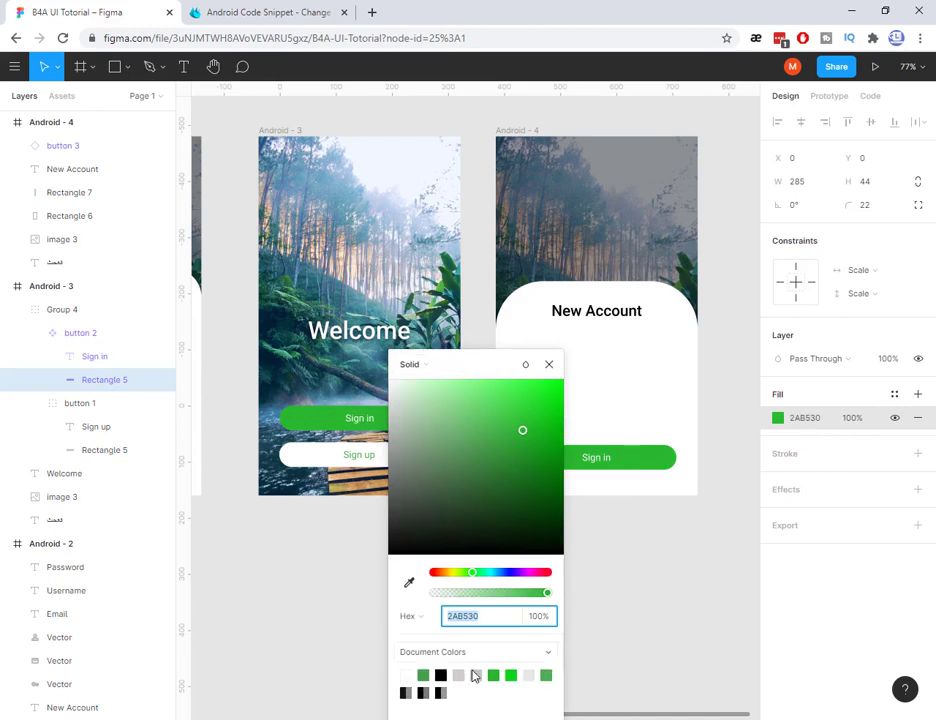
# Try a red B52A2A fill on the main Sign in component's rectangle, and undo it
pyautogui.moveTo(474, 576); pyautogui.dragTo(428, 580)
pyautogui.moveTo(491, 368); pyautogui.dragTo(413, 545)
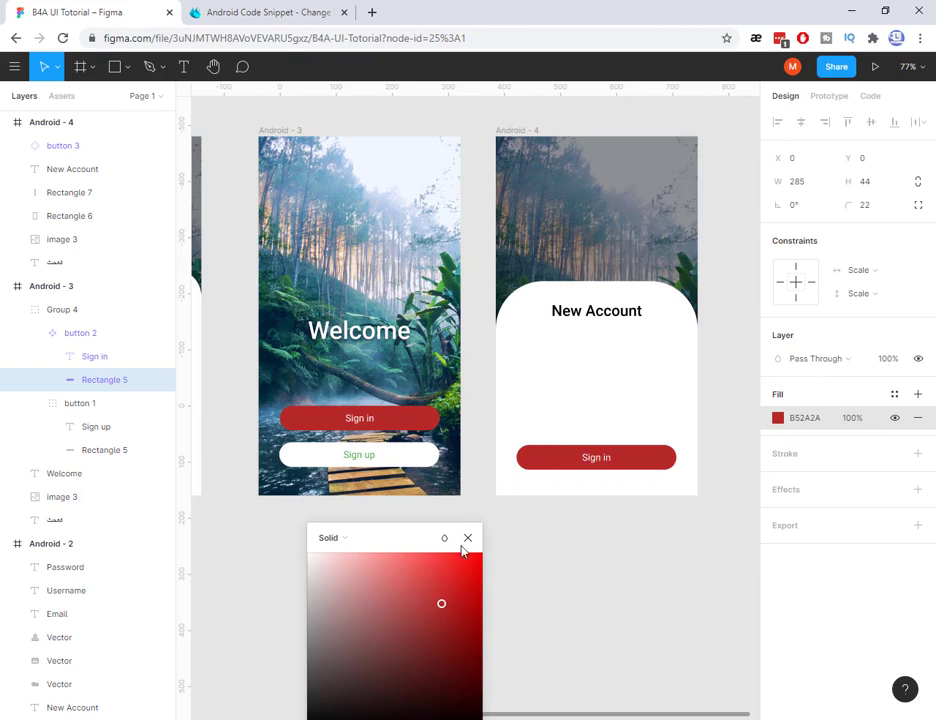
pyautogui.moveTo(408, 545); pyautogui.dragTo(448, 392)
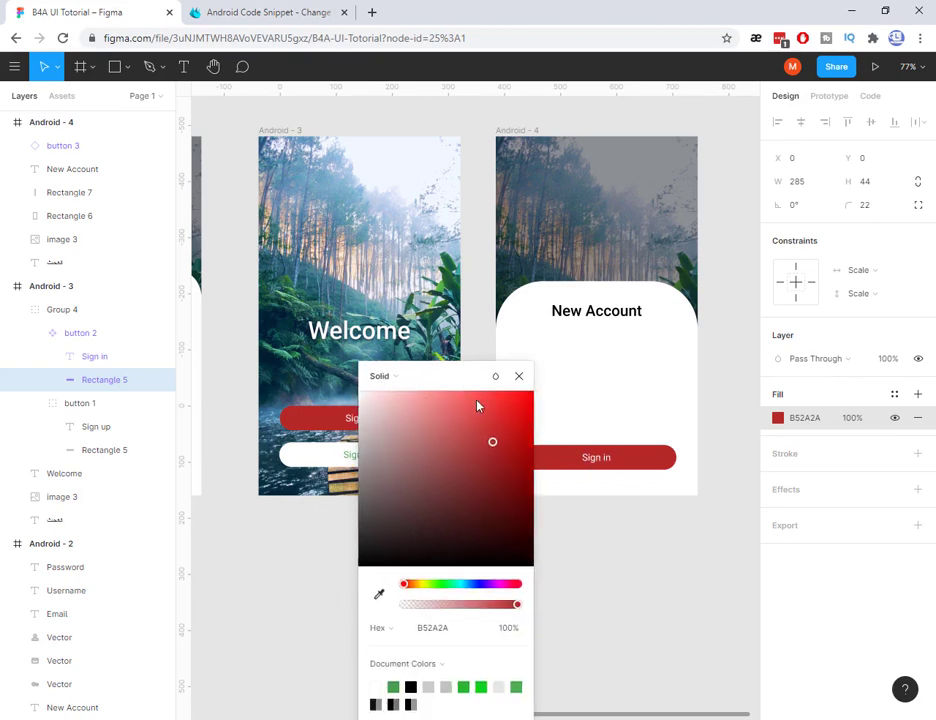
pyautogui.click(519, 376)
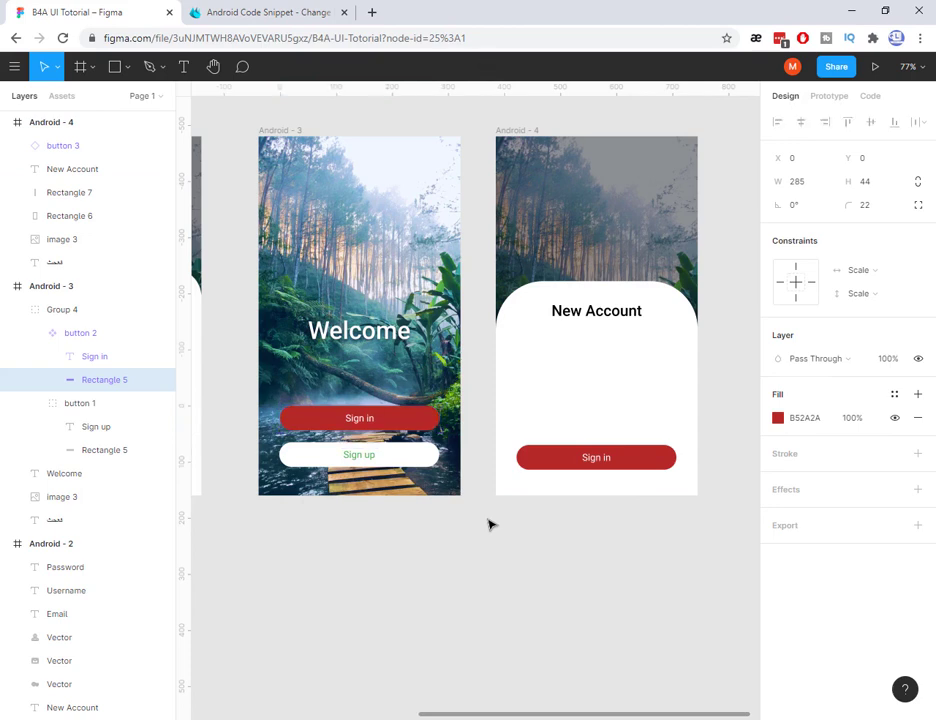
pyautogui.hotkey('ctrl', 'z')
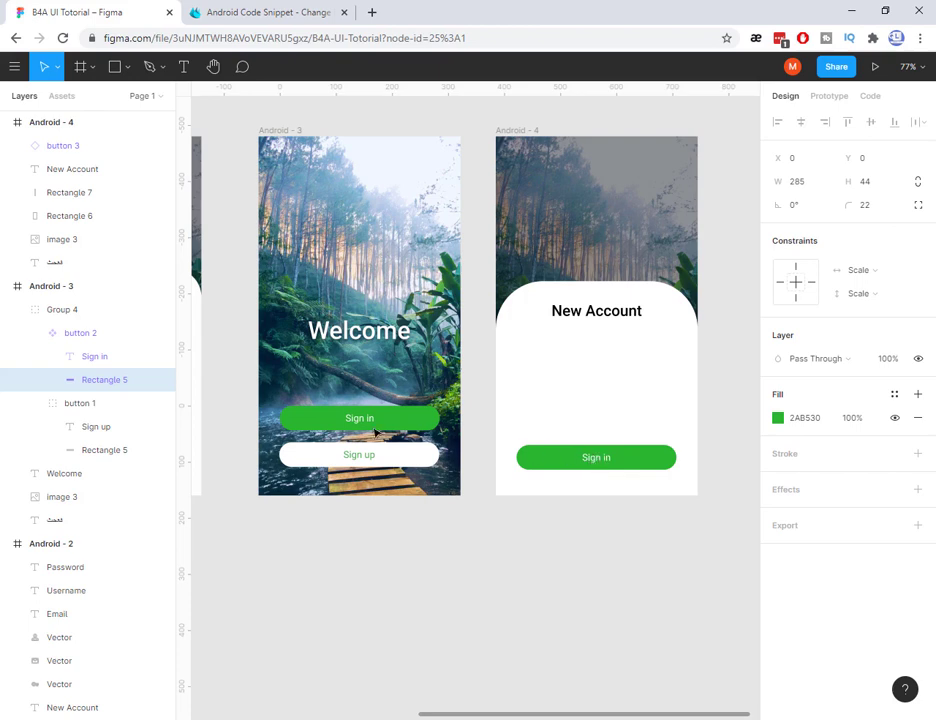
# Override the fill of the Sign in instance's rectangle in Android - 4 with red B52A2A
pyautogui.doubleClick(640, 464)
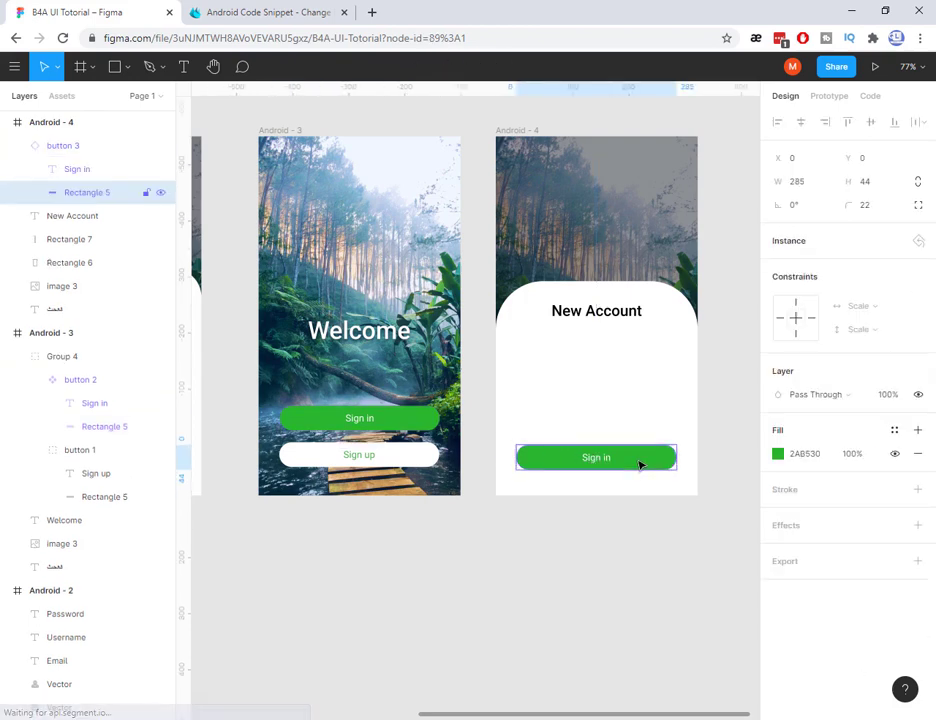
pyautogui.click(778, 454)
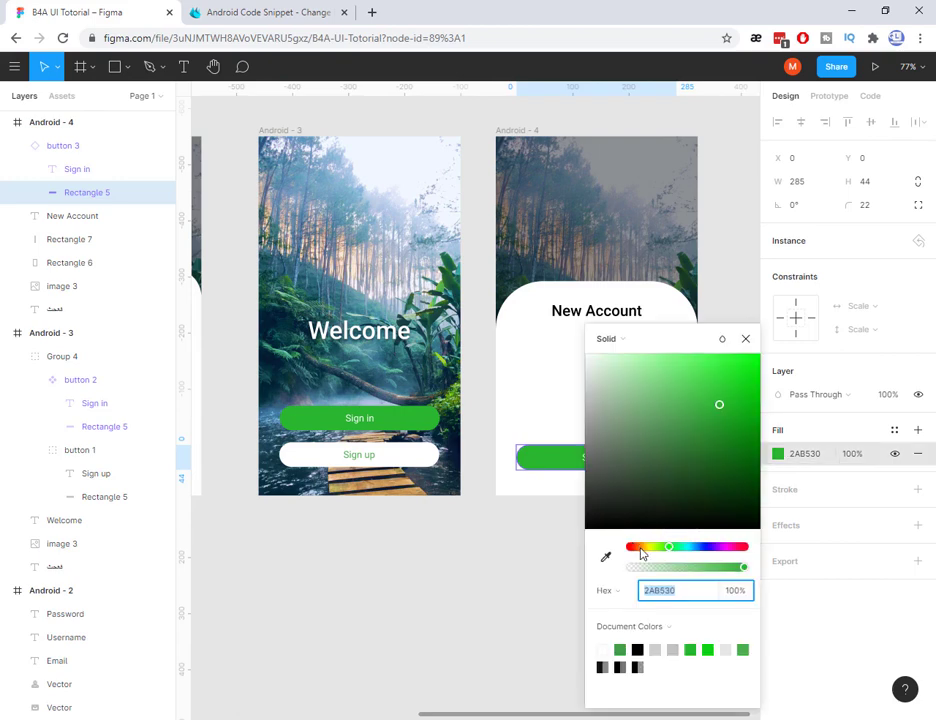
pyautogui.moveTo(641, 547); pyautogui.dragTo(629, 547)
pyautogui.click(606, 338)
pyautogui.click(606, 338)
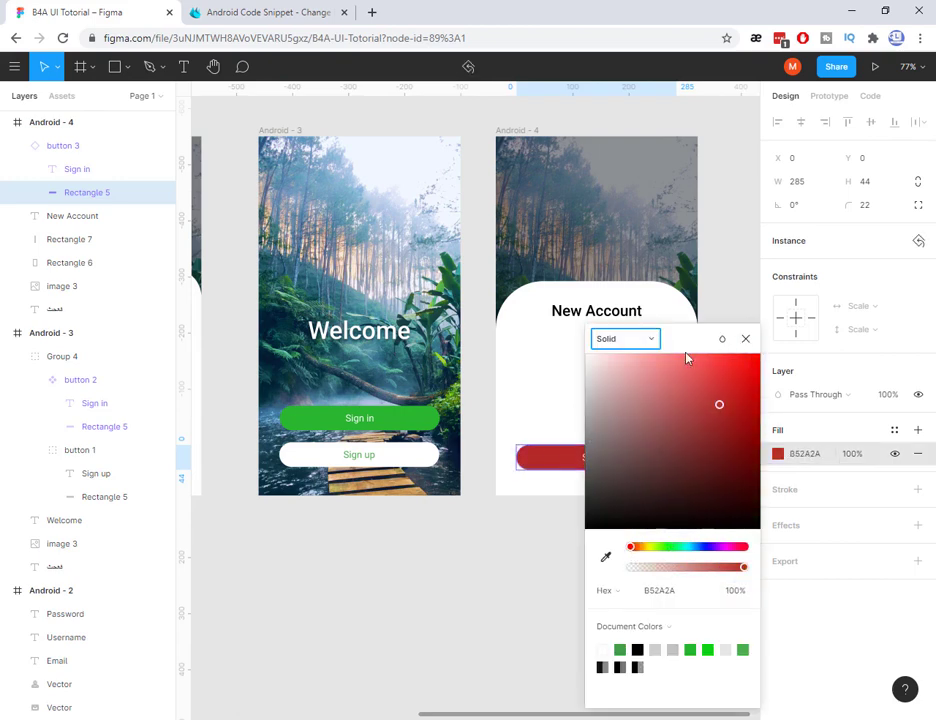
pyautogui.moveTo(690, 339); pyautogui.dragTo(771, 336)
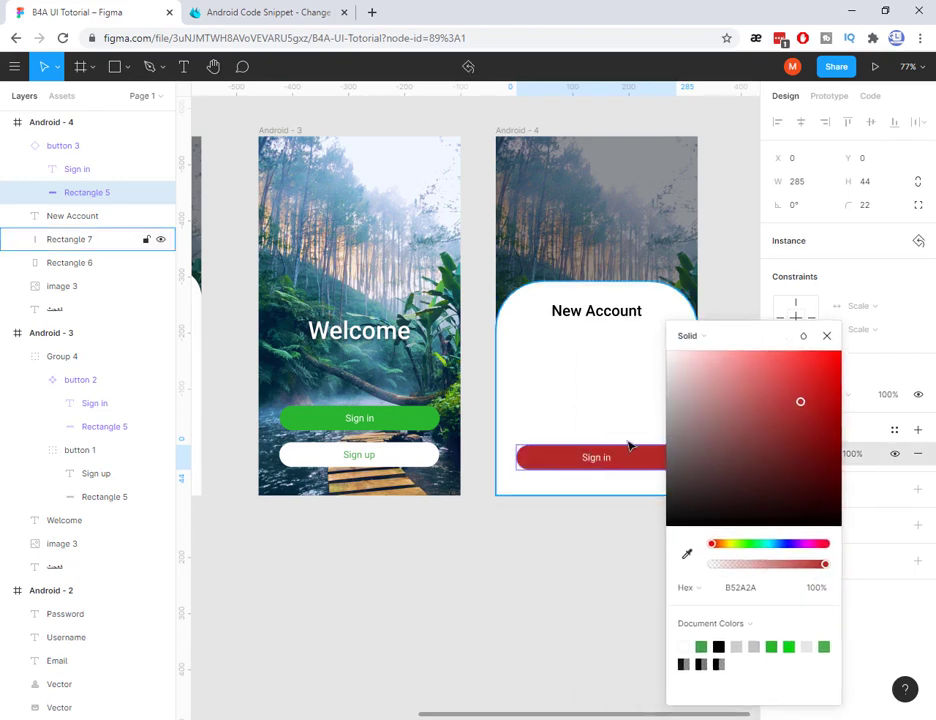
pyautogui.click(825, 336)
# Duplicate the main Sign in component again and place this second instance in Android - 4 above the red button at X 30, Y 438
pyautogui.click(397, 421)
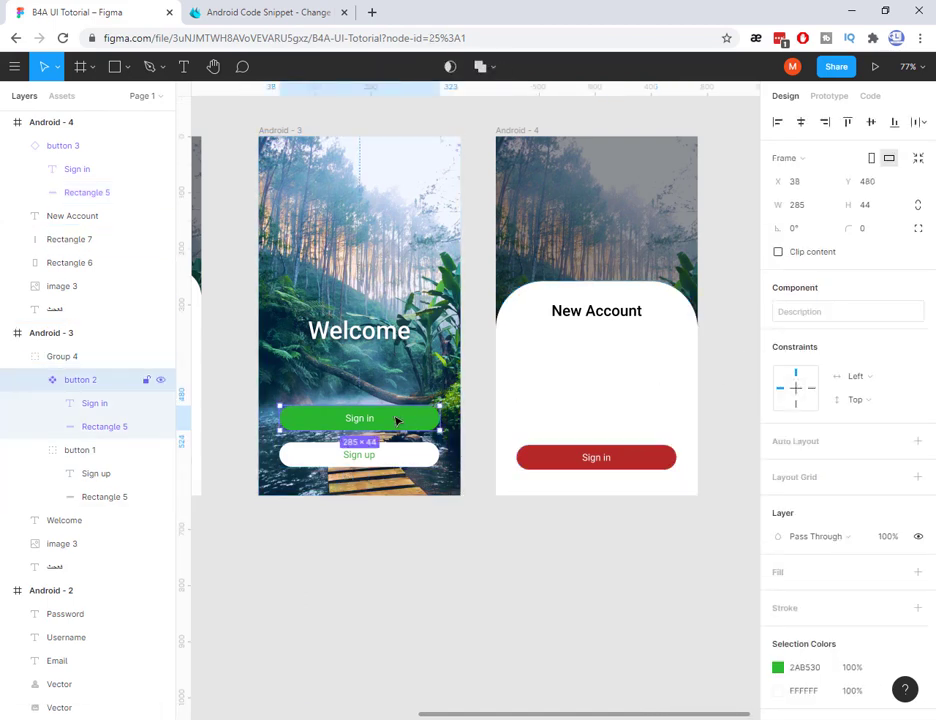
pyautogui.hotkey('ctrl', 'd')
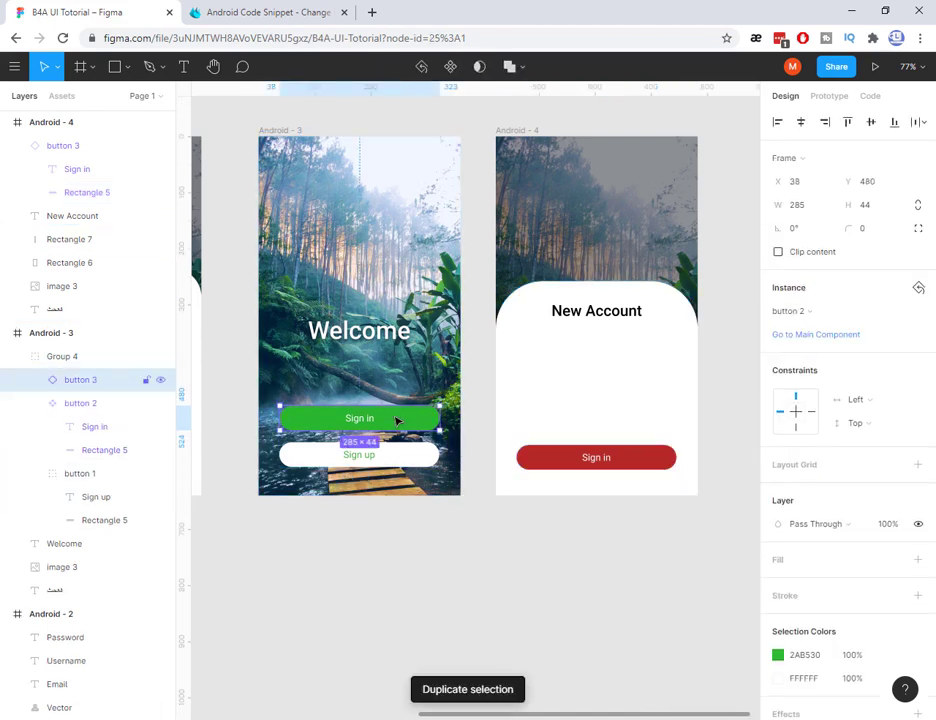
pyautogui.moveTo(397, 421); pyautogui.dragTo(628, 398)
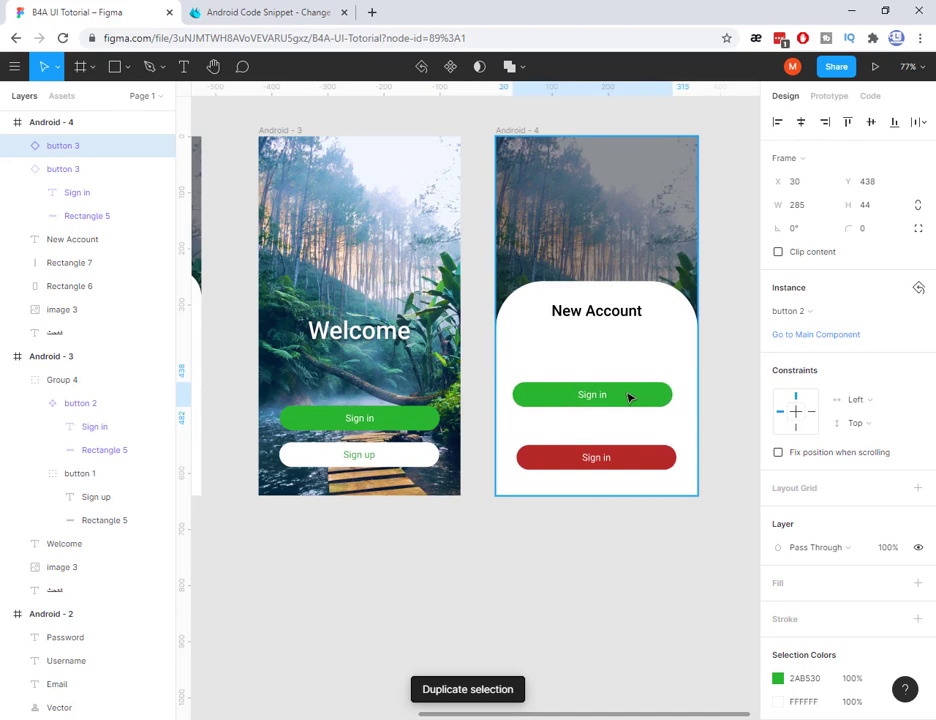
# Set the fill of the main Sign in component's rectangle on Android - 3 to blue 2A6AB5
pyautogui.click(403, 428)
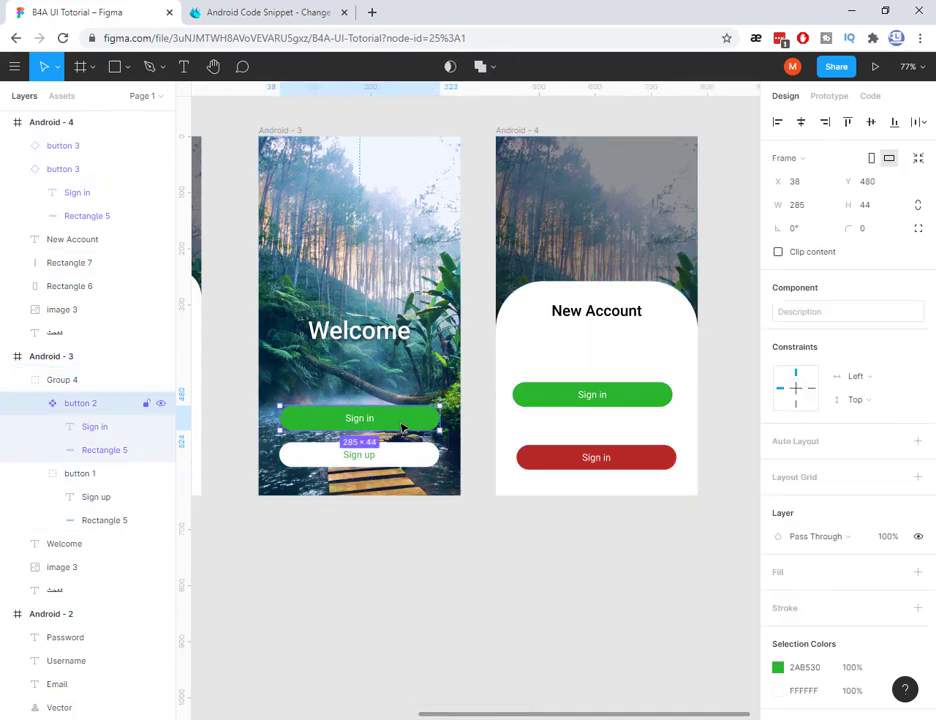
pyautogui.doubleClick(403, 428)
pyautogui.click(778, 418)
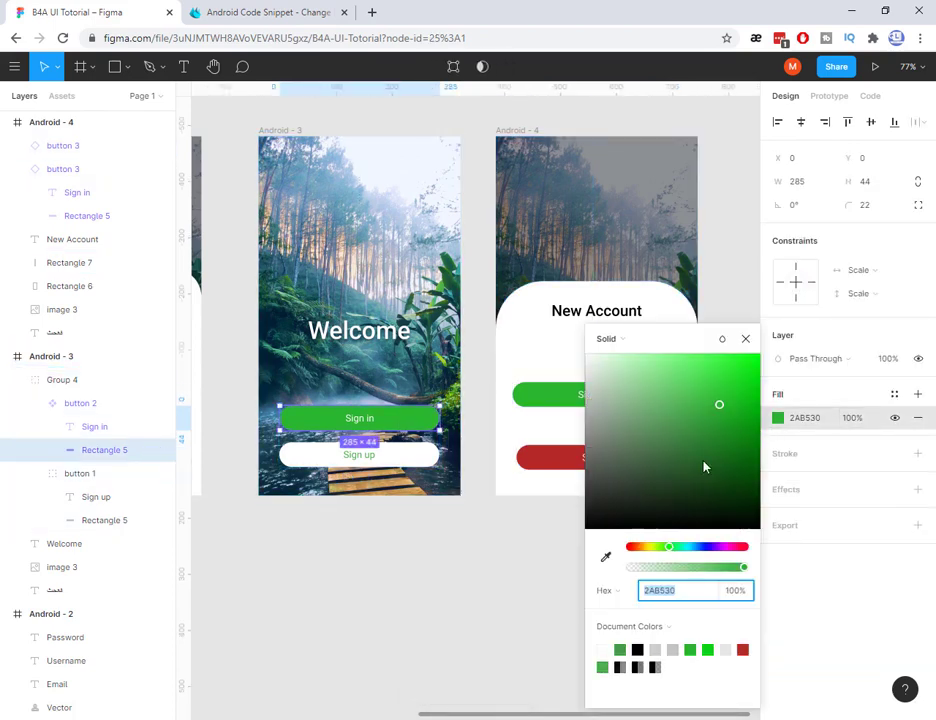
pyautogui.moveTo(673, 553); pyautogui.dragTo(700, 550)
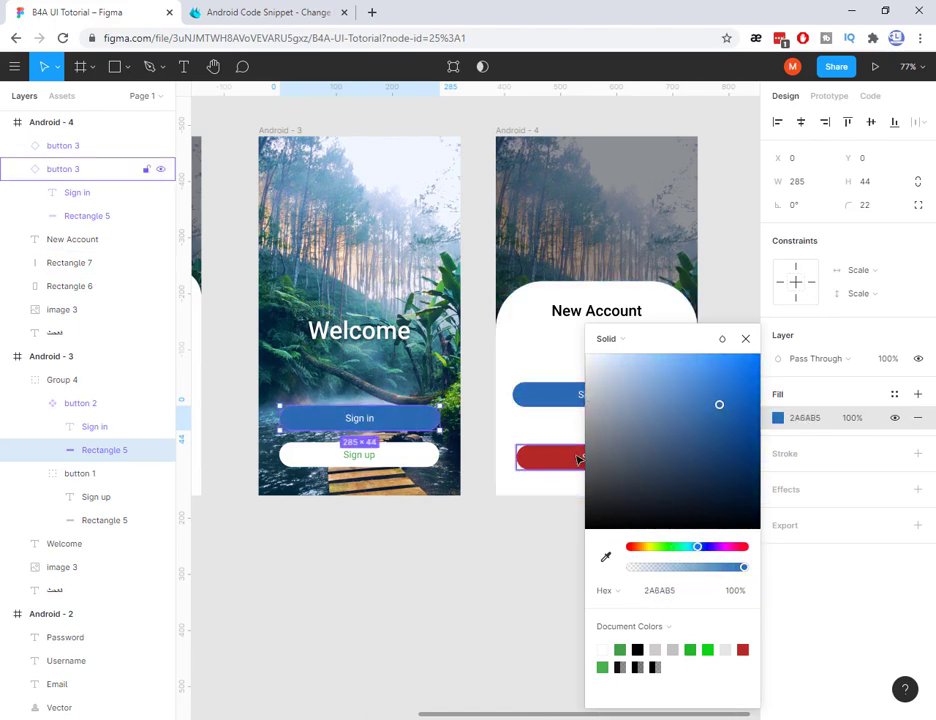
pyautogui.moveTo(693, 350); pyautogui.dragTo(365, 412)
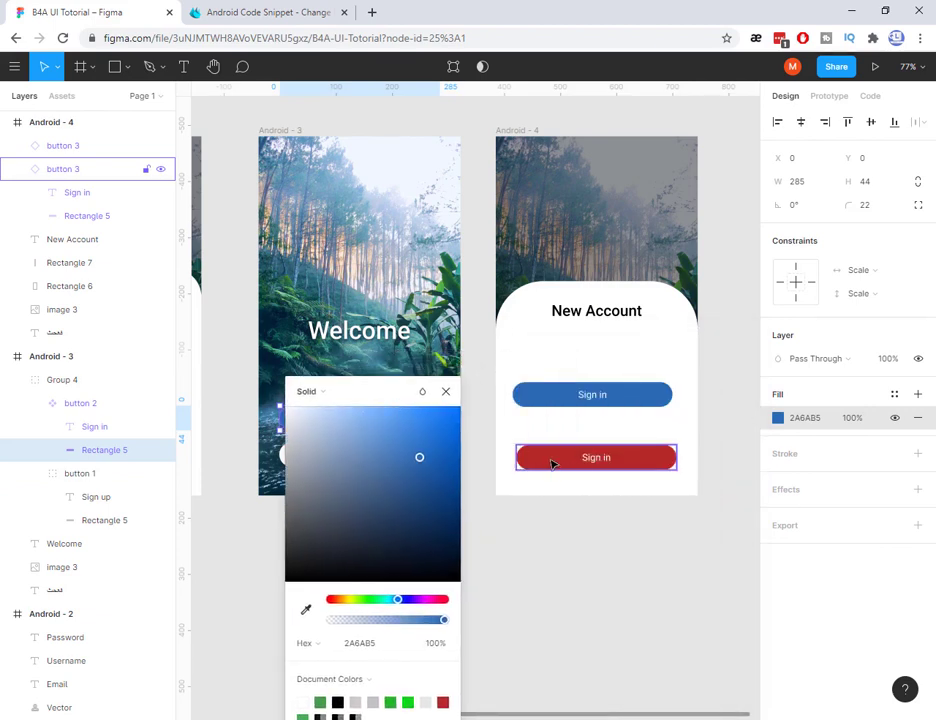
pyautogui.moveTo(393, 397); pyautogui.dragTo(397, 476)
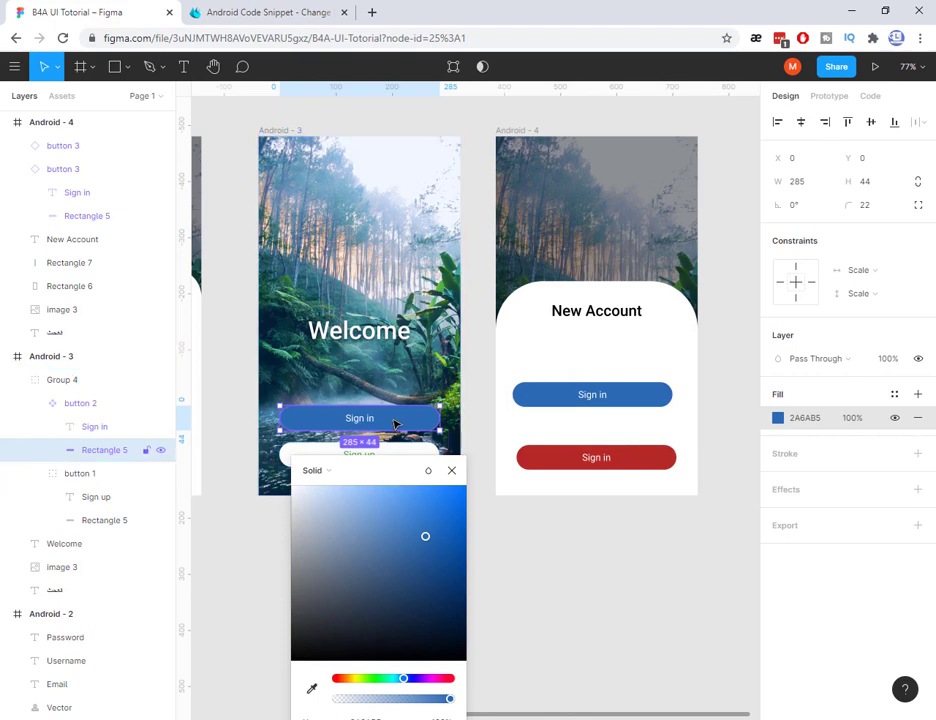
pyautogui.click(451, 470)
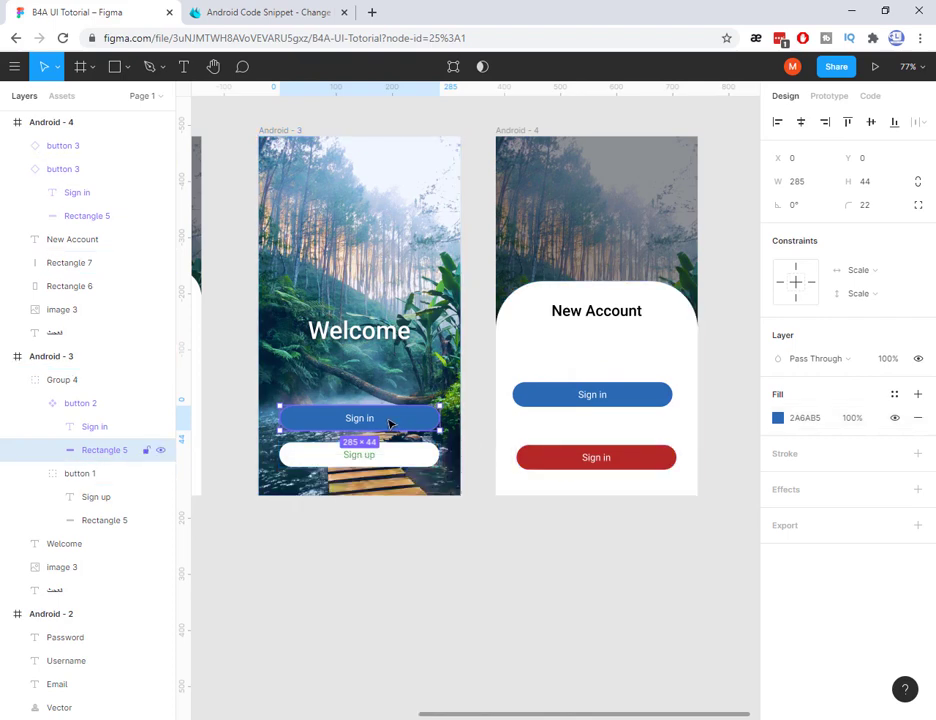
# Reset all overrides on the red Sign in instance in Android - 4 to match its main component
pyautogui.click(553, 466)
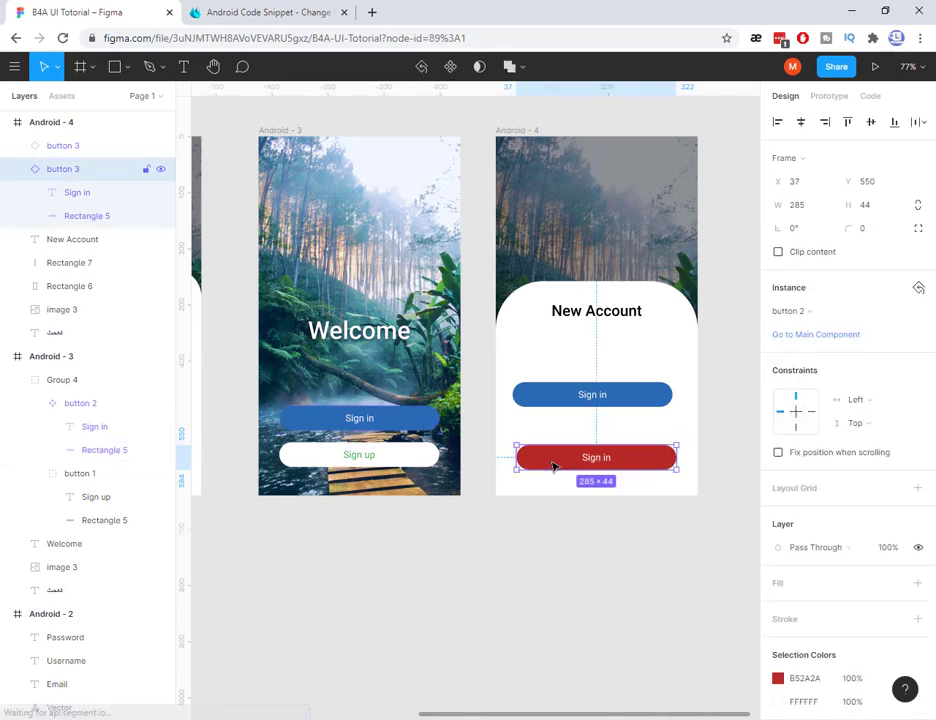
pyautogui.click(918, 289)
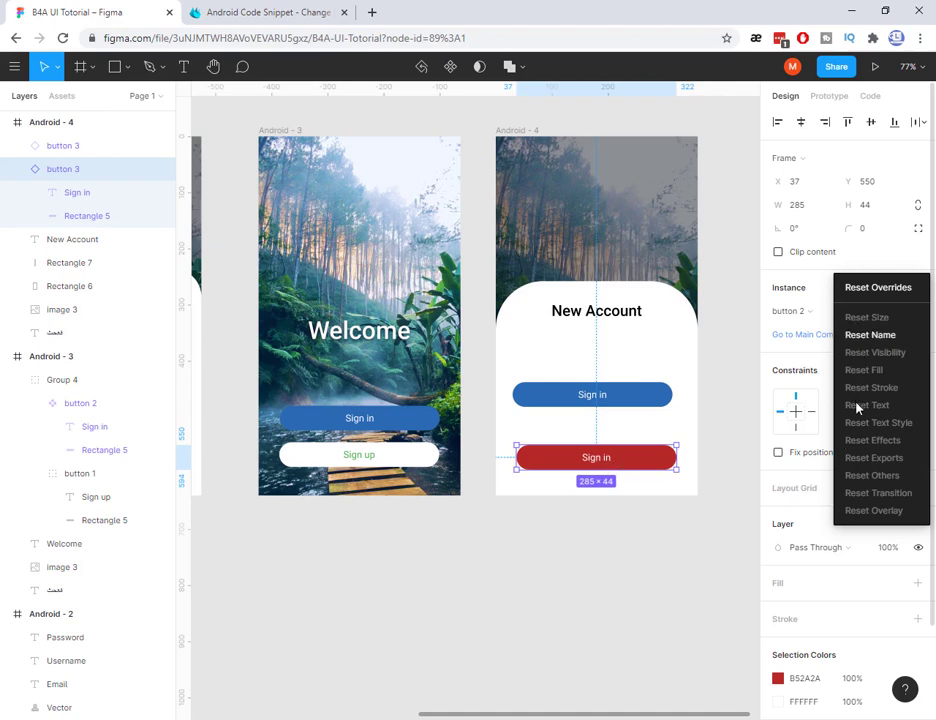
pyautogui.click(861, 289)
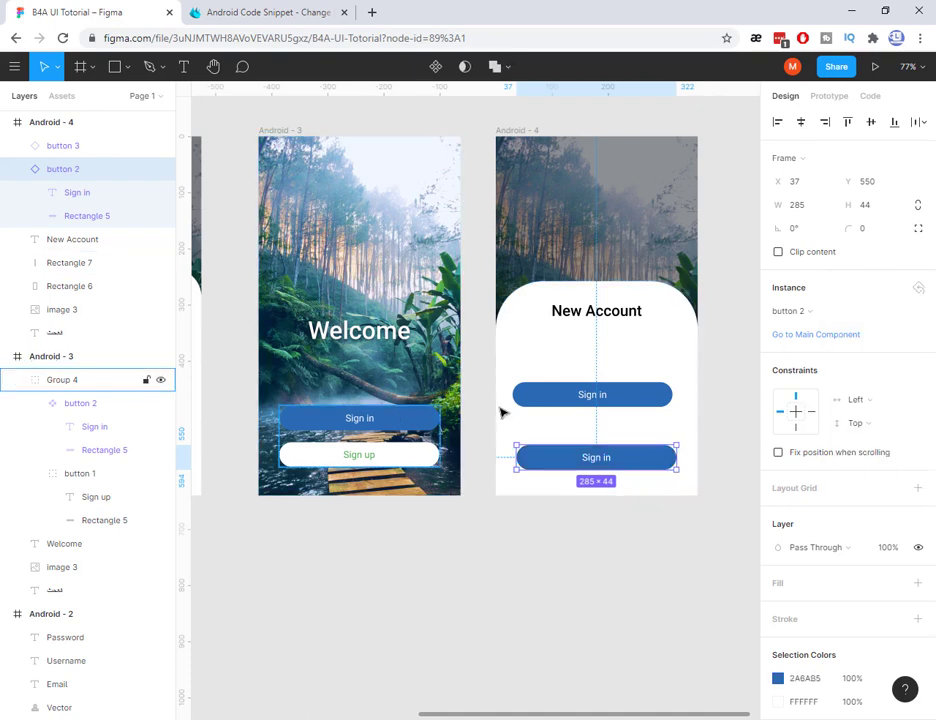
pyautogui.click(403, 420)
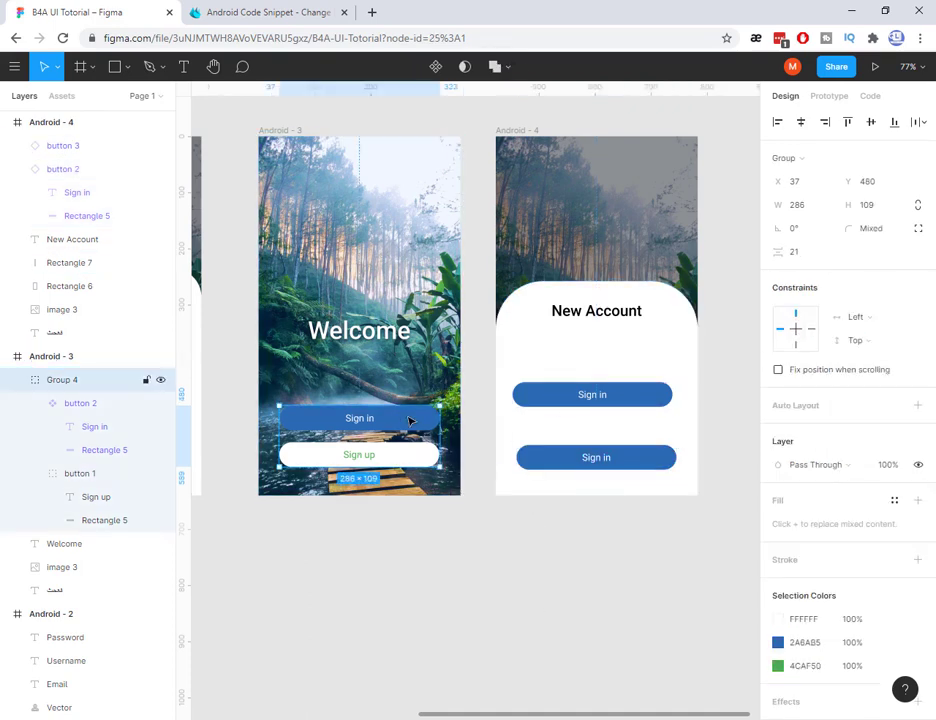
# Change the fill of the main Sign in component's rectangle on Android - 3 to teal green 2AB583
pyautogui.click(403, 420)
pyautogui.click(778, 668)
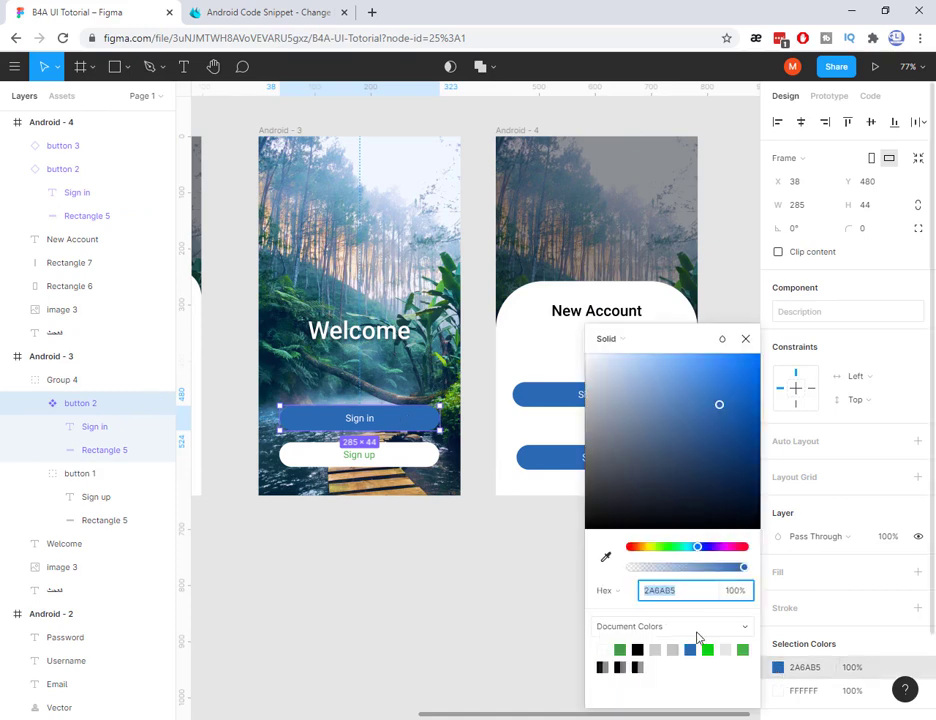
pyautogui.moveTo(700, 548)
pyautogui.mouseDown()
pyautogui.moveTo(742, 550)
pyautogui.moveTo(683, 550)
pyautogui.mouseUp()
pyautogui.click(744, 339)
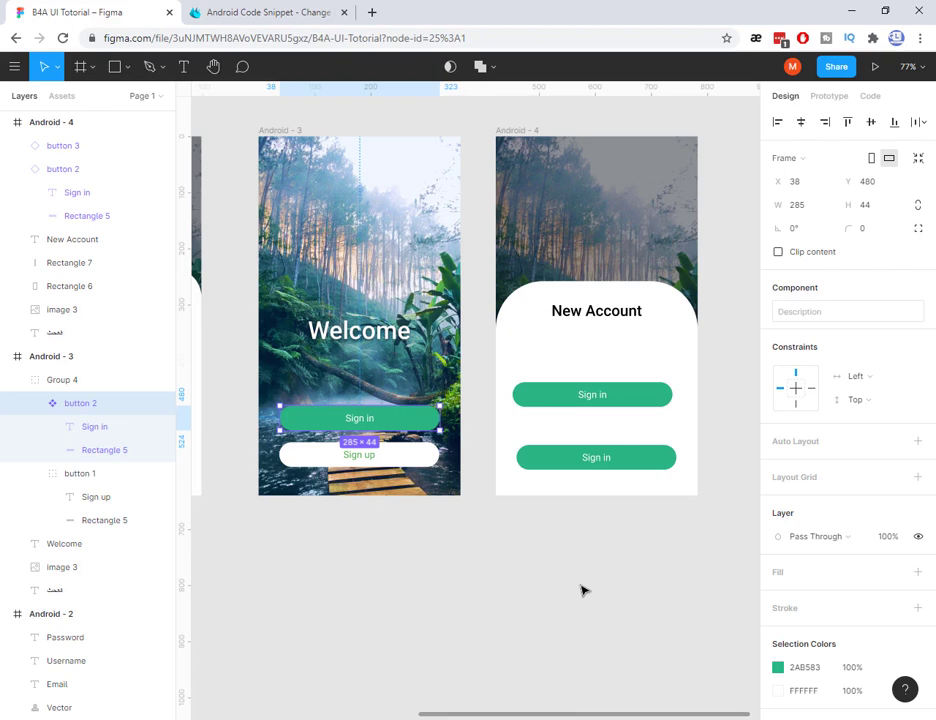
# Undo the Sign in fill changes, the red override and the second instance, back to the component's green linear gradient
pyautogui.hotkey('ctrl', 'shift', 'z')
pyautogui.hotkey('ctrl', 'shift', 'z')
pyautogui.hotkey('ctrl', 'shift', 'z')
pyautogui.hotkey('ctrl', 'shift', 'z')
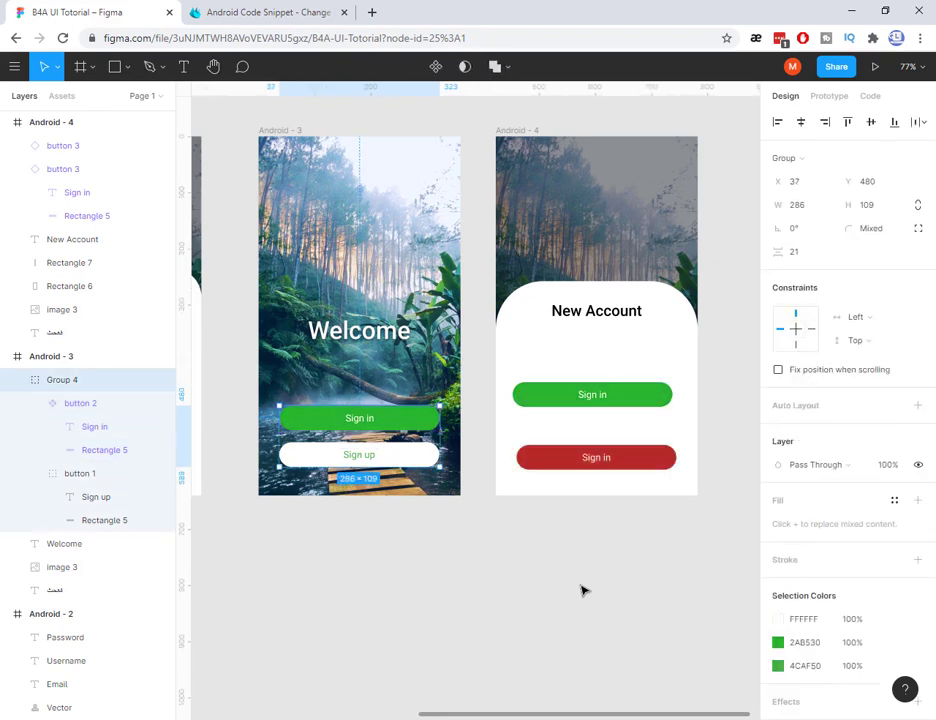
pyautogui.hotkey('ctrl', 'z')
pyautogui.hotkey('ctrl', 'z')
pyautogui.hotkey('ctrl', 'z')
pyautogui.hotkey('ctrl', 'z')
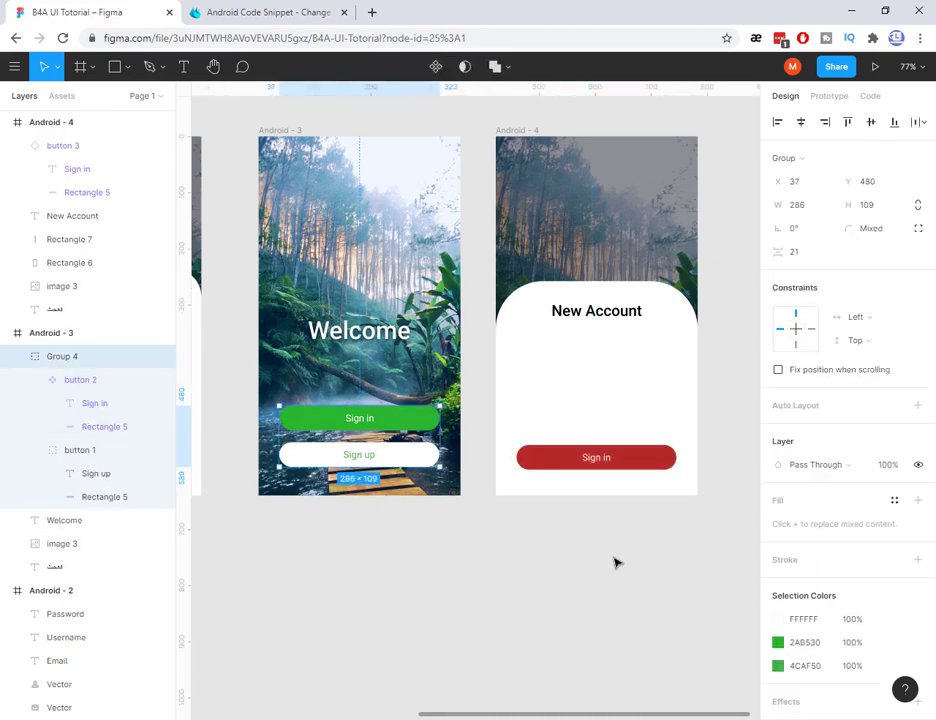
pyautogui.hotkey('ctrl', 'z')
pyautogui.hotkey('ctrl', 'z')
pyautogui.hotkey('ctrl', 'z')
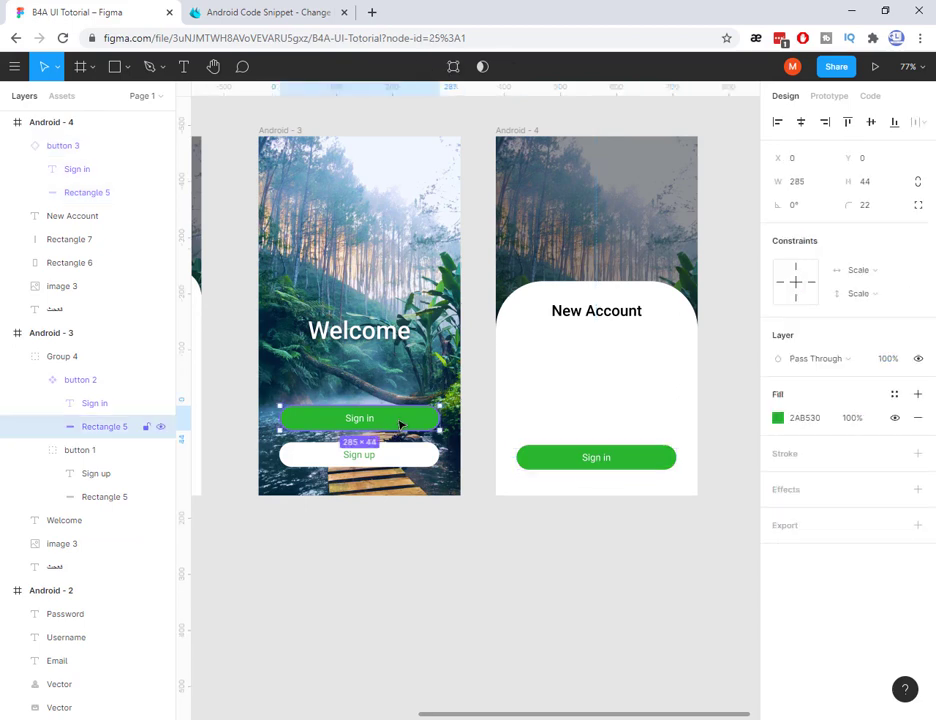
pyautogui.hotkey('ctrl', 'z')
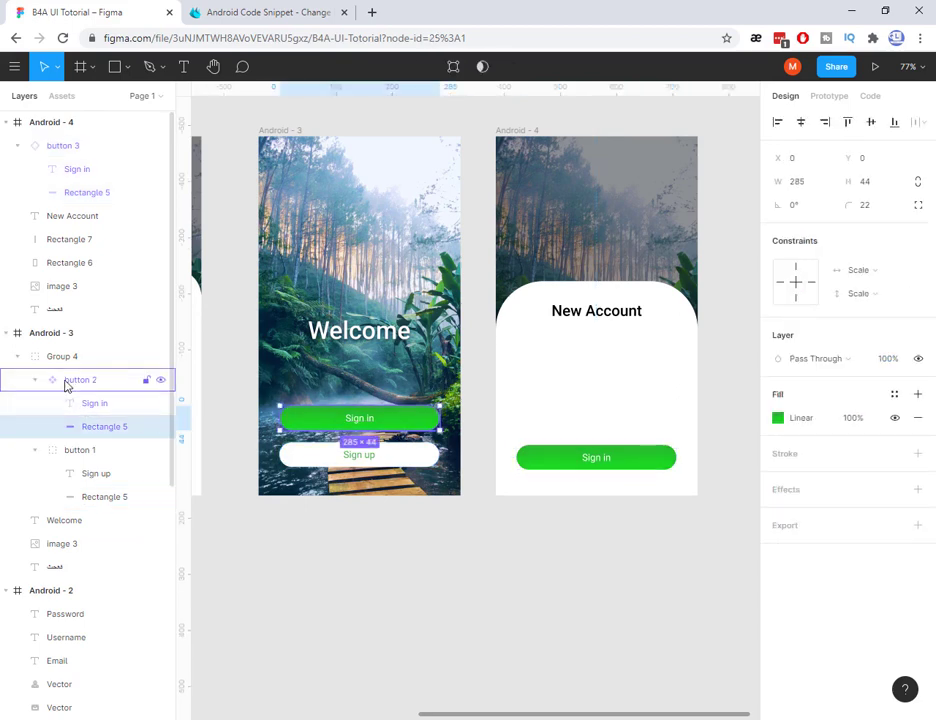
pyautogui.click(535, 459)
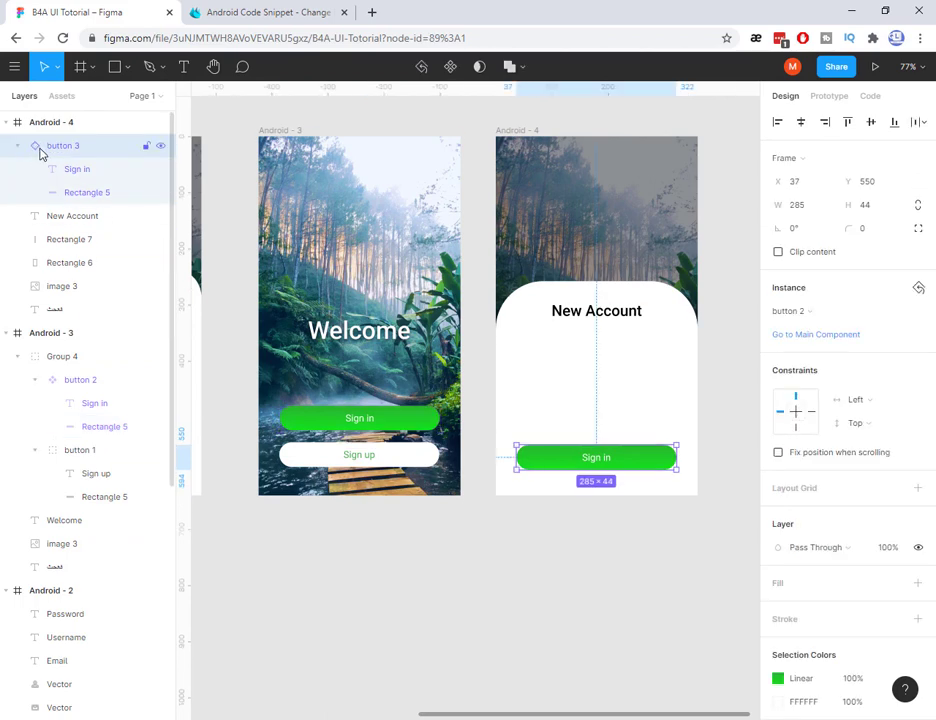
pyautogui.click(548, 568)
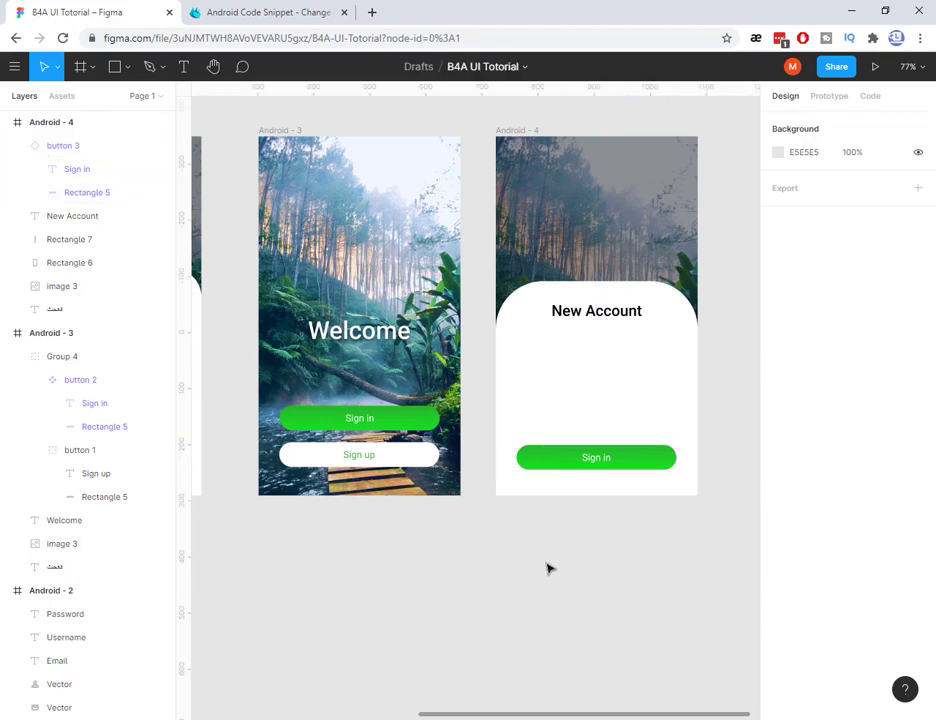
pyautogui.moveTo(376, 595); pyautogui.dragTo(592, 595)
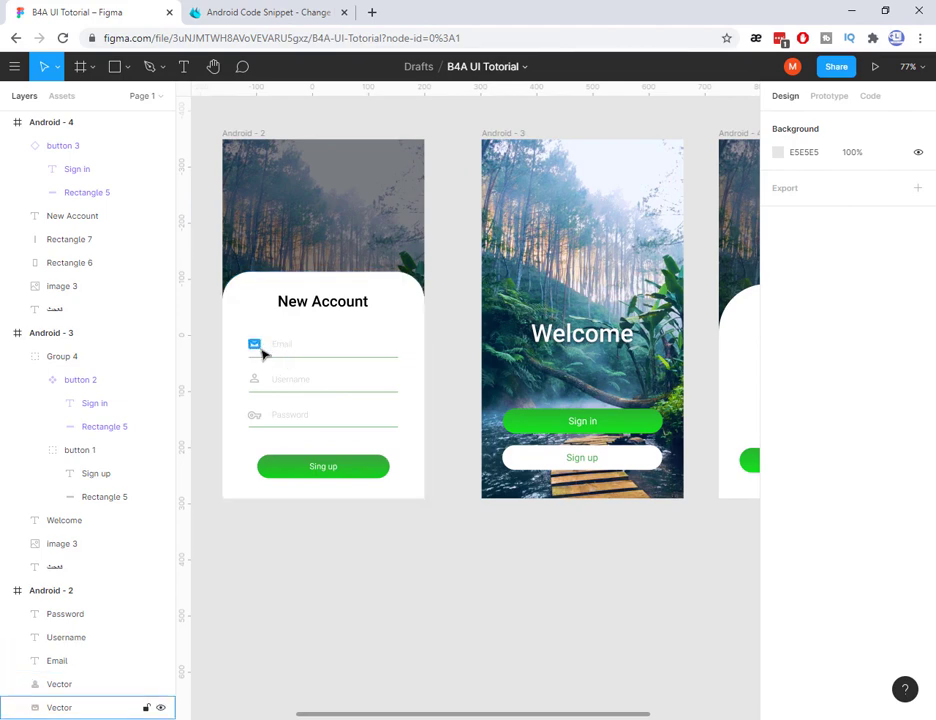
pyautogui.moveTo(564, 602); pyautogui.dragTo(378, 594)
# Draw a horizontal line about 275 wide beneath the New Account heading in Android - 4 and colour its stroke with the document's dark green
pyautogui.click(127, 69)
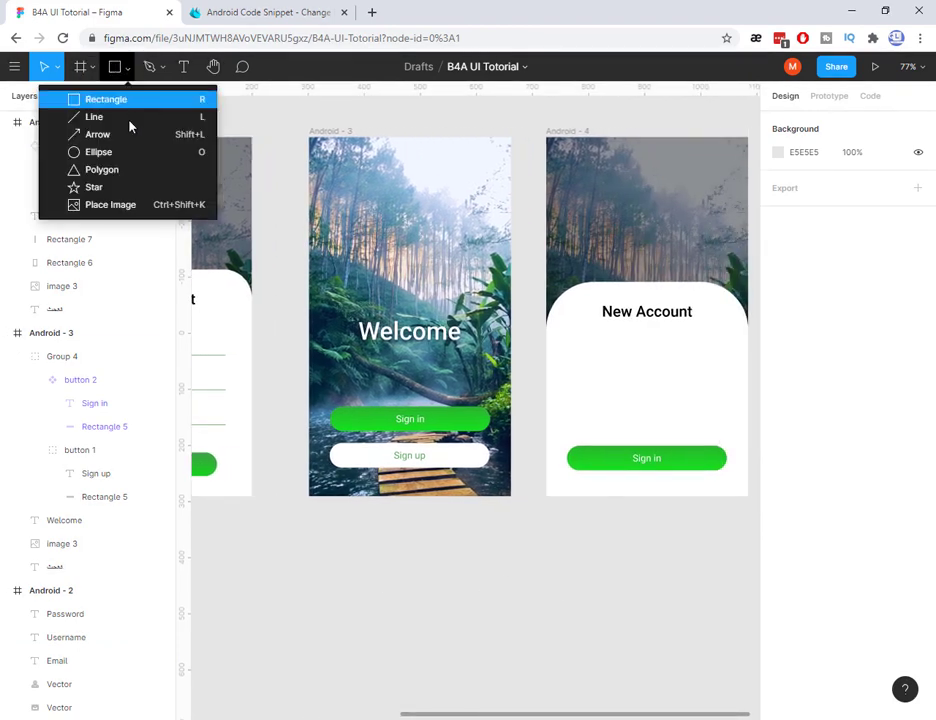
pyautogui.click(127, 120)
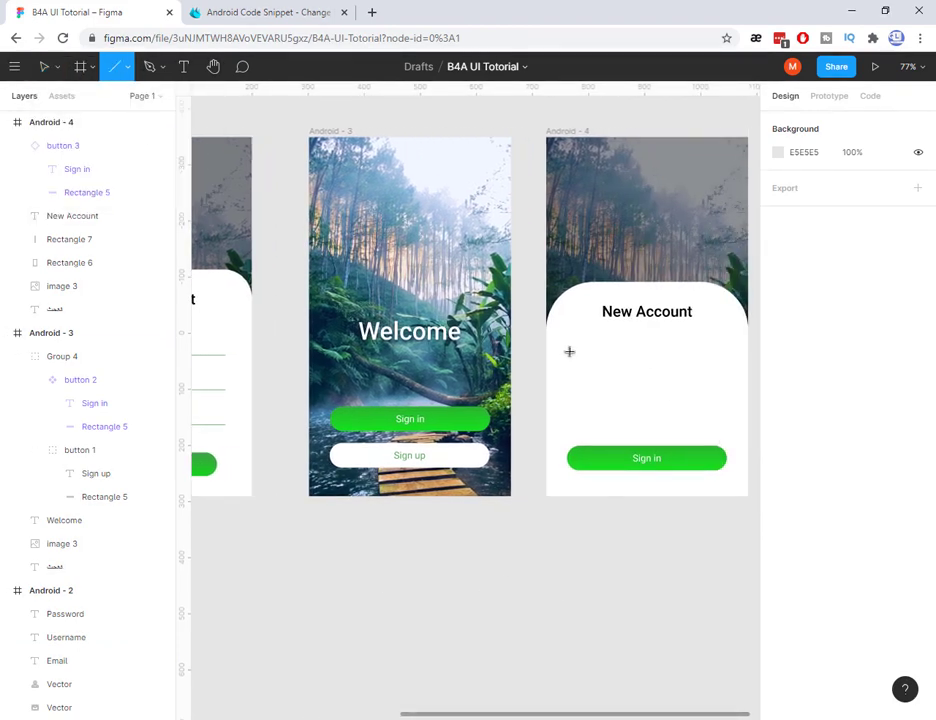
pyautogui.moveTo(572, 351)
pyautogui.mouseDown()
pyautogui.moveTo(700, 367)
pyautogui.moveTo(731, 358)
pyautogui.mouseUp()
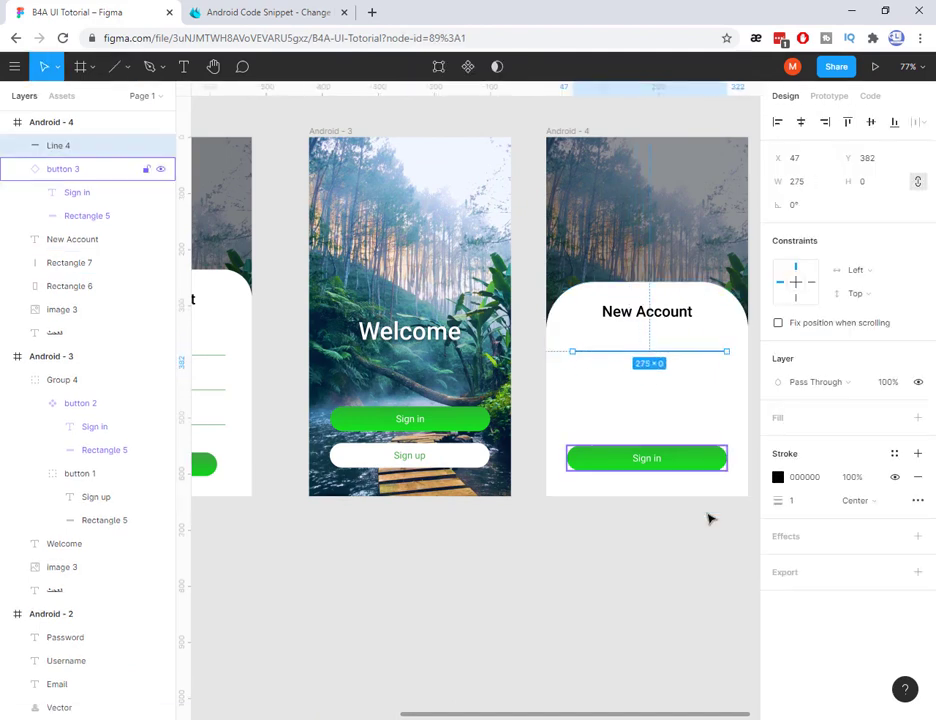
pyautogui.click(779, 480)
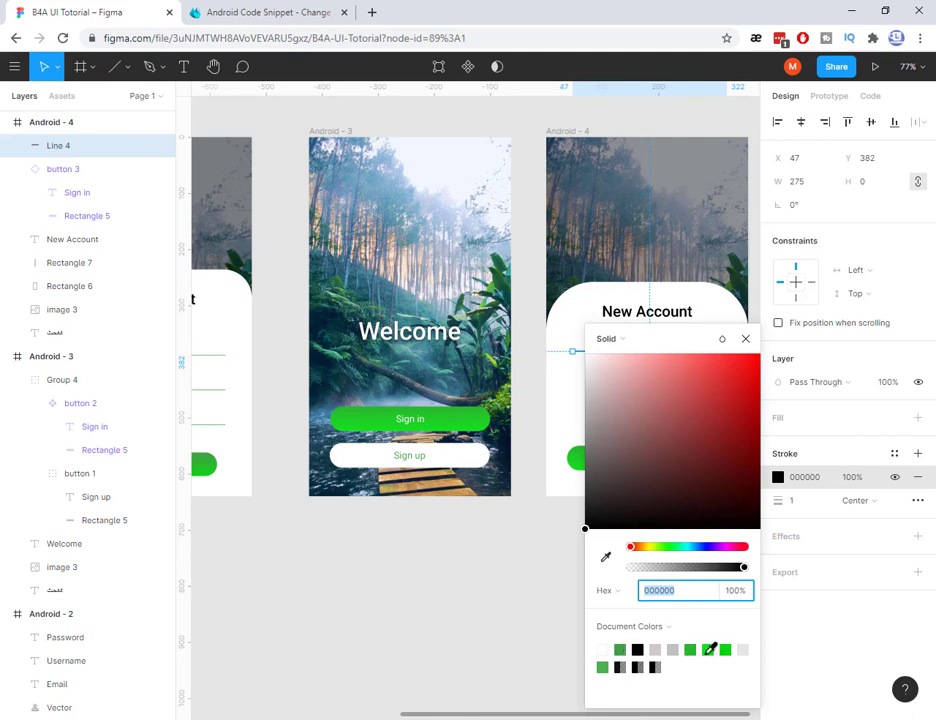
pyautogui.click(620, 650)
pyautogui.click(530, 642)
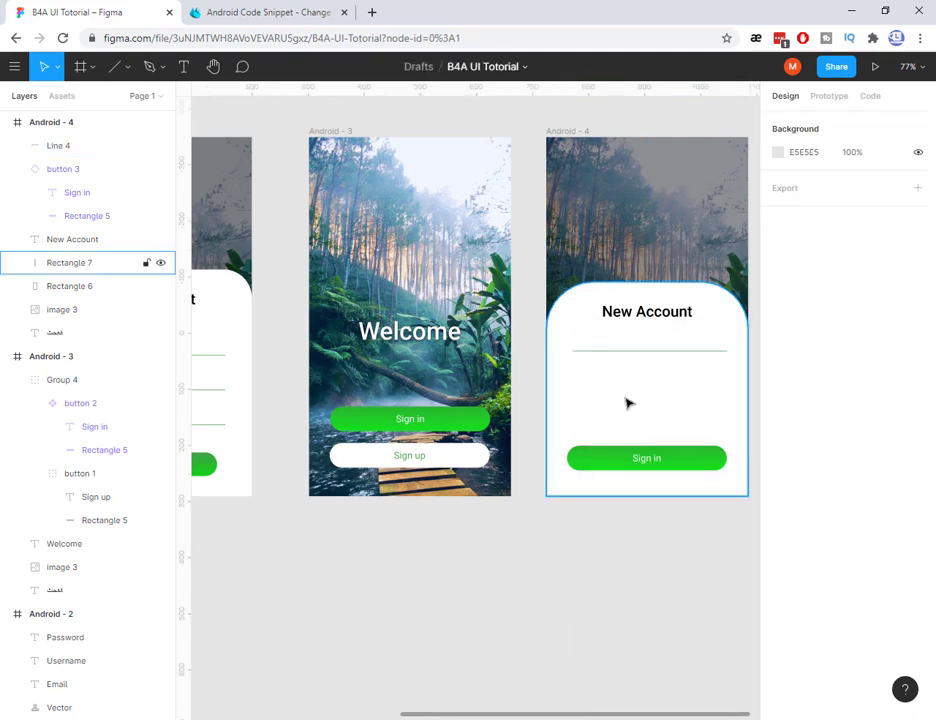
# Add the text "mail" just above the green line in Android - 4 and position it at about X 82, Y 353
pyautogui.click(184, 66)
pyautogui.click(584, 337)
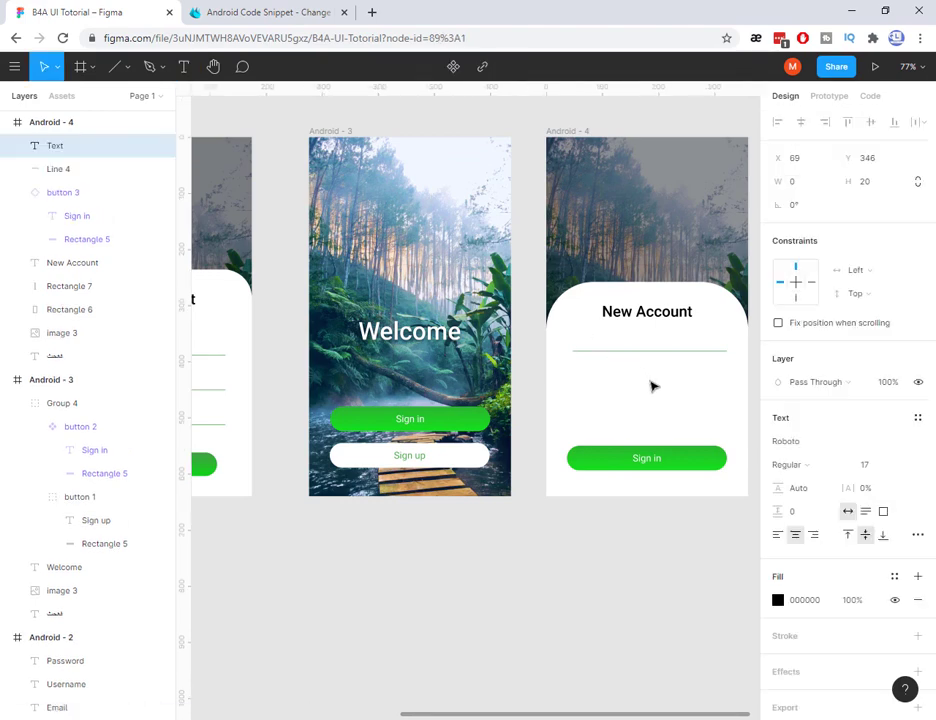
pyautogui.write('mail')
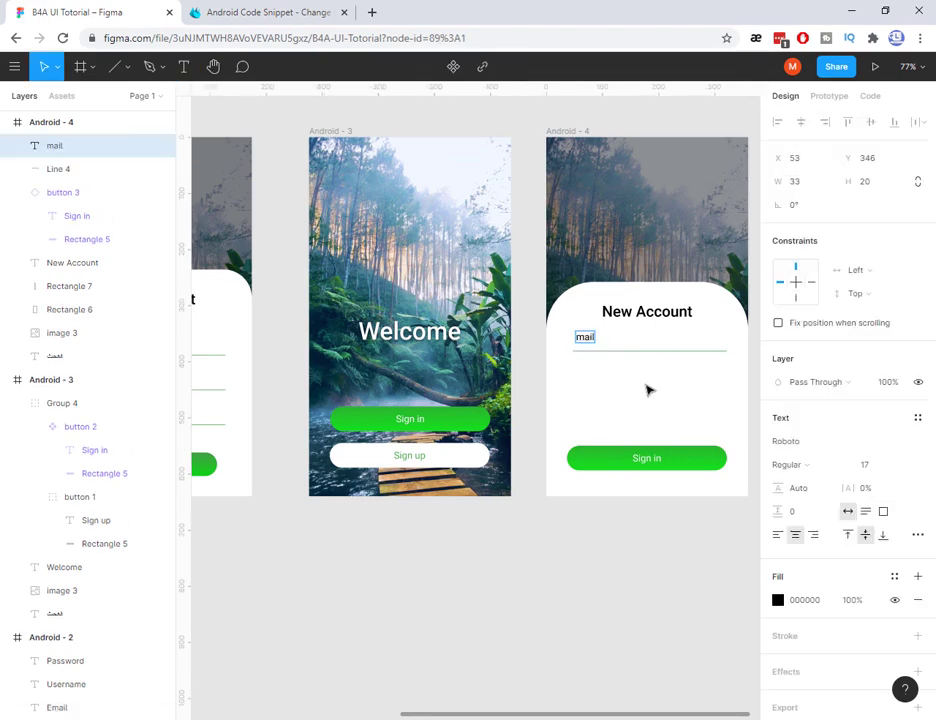
pyautogui.press('Escape')
pyautogui.moveTo(585, 338); pyautogui.dragTo(601, 343)
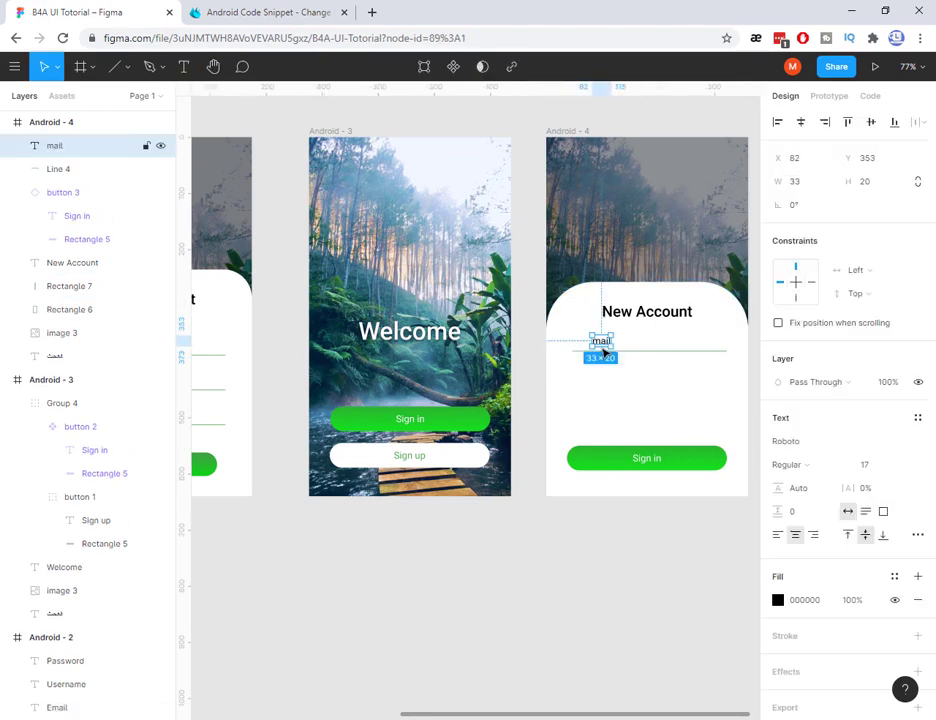
# Set the fill of the "mail" text to light grey from the document colours
pyautogui.click(777, 600)
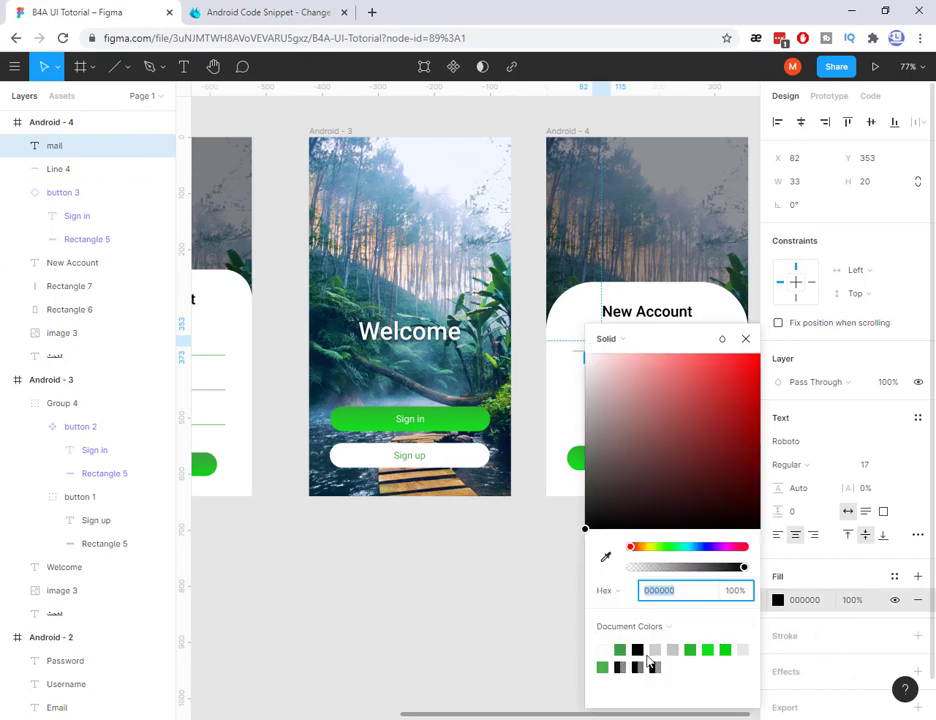
pyautogui.click(656, 650)
pyautogui.moveTo(683, 340); pyautogui.dragTo(578, 452)
pyautogui.click(581, 447)
pyautogui.click(449, 558)
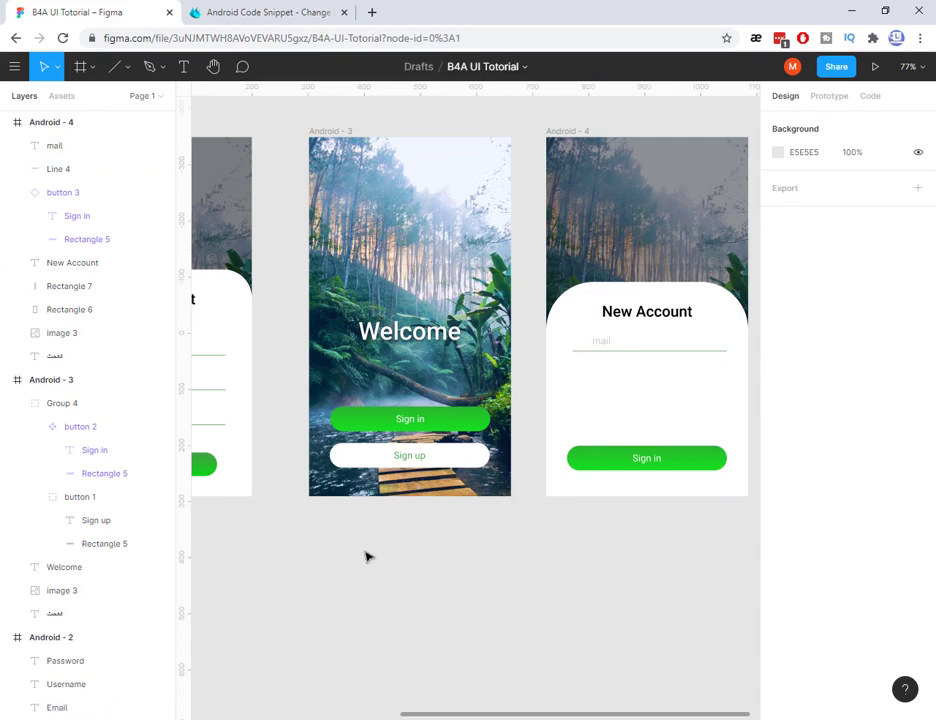
pyautogui.moveTo(368, 556); pyautogui.dragTo(538, 564)
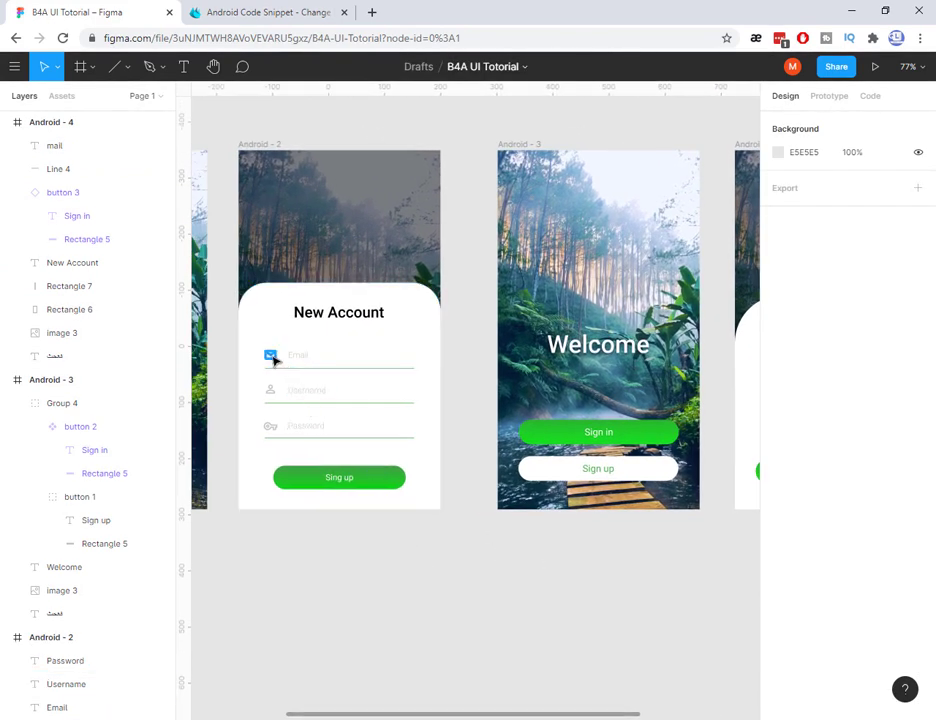
pyautogui.moveTo(664, 581); pyautogui.dragTo(439, 587)
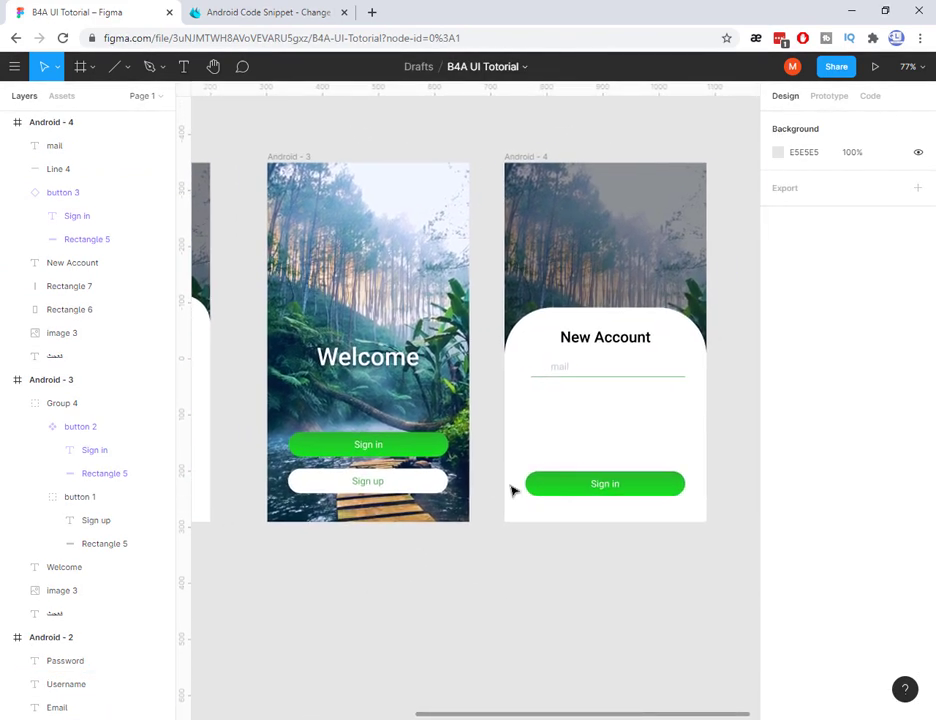
pyautogui.rightClick(590, 433)
pyautogui.press('Escape')
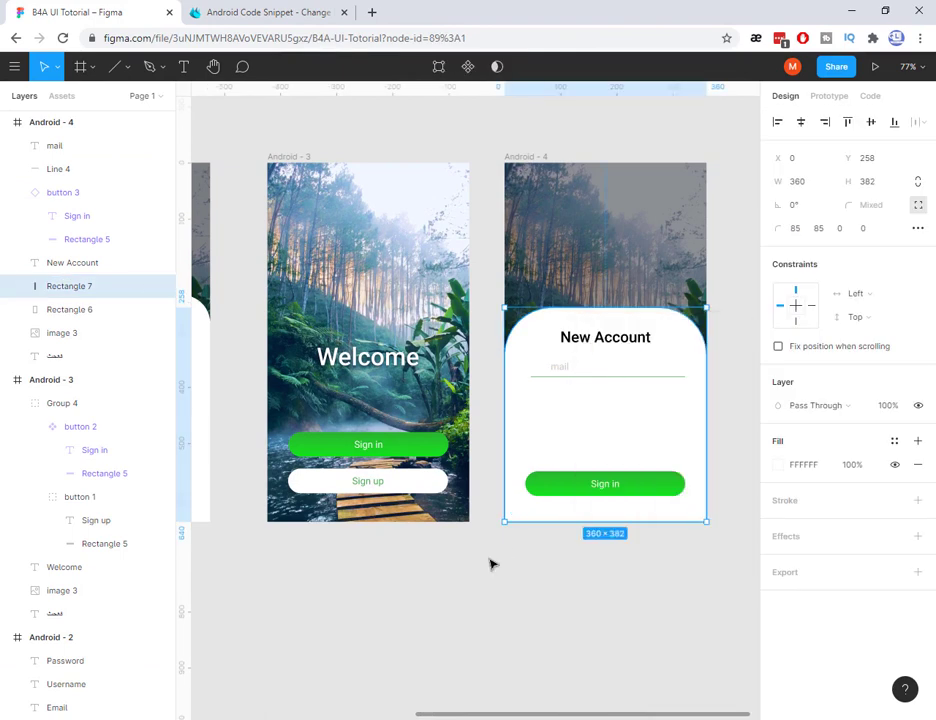
pyautogui.rightClick(450, 556)
pyautogui.moveTo(482, 596)
pyautogui.press('Escape')
pyautogui.rightClick(545, 413)
pyautogui.moveTo(587, 574)
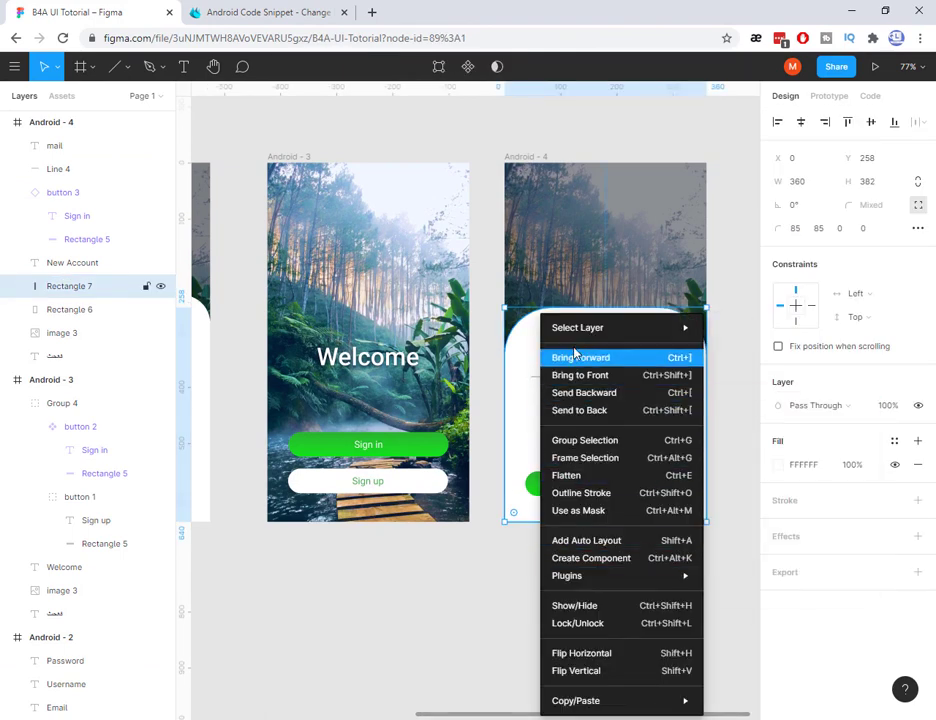
pyautogui.moveTo(597, 701)
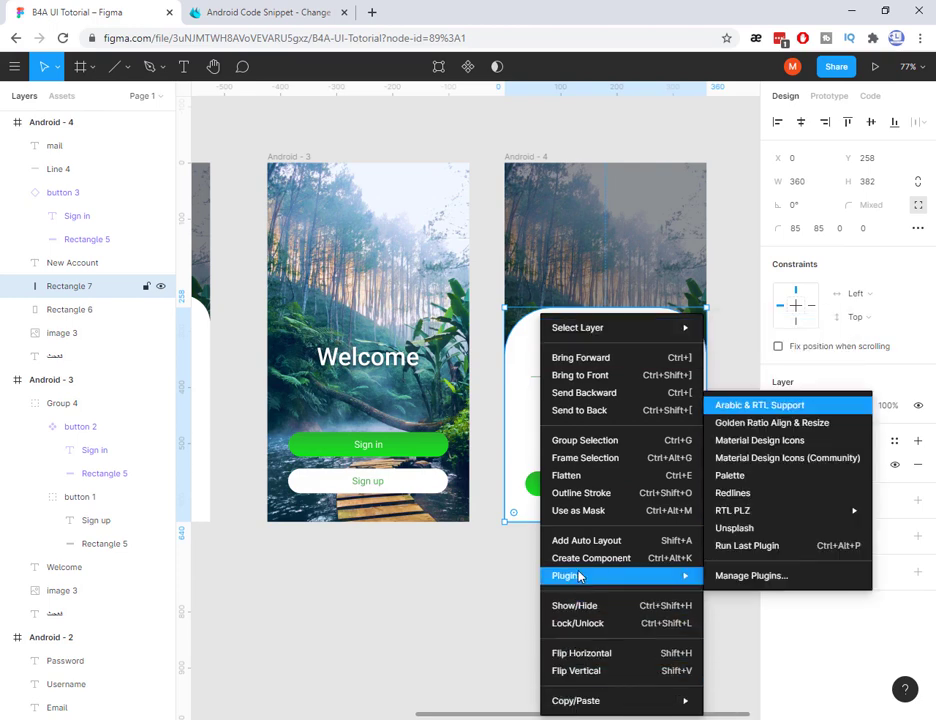
pyautogui.press('Escape')
# Run the Material Design Icons (Community) plugin and search its icons for "mail"
pyautogui.rightClick(406, 567)
pyautogui.moveTo(424, 607)
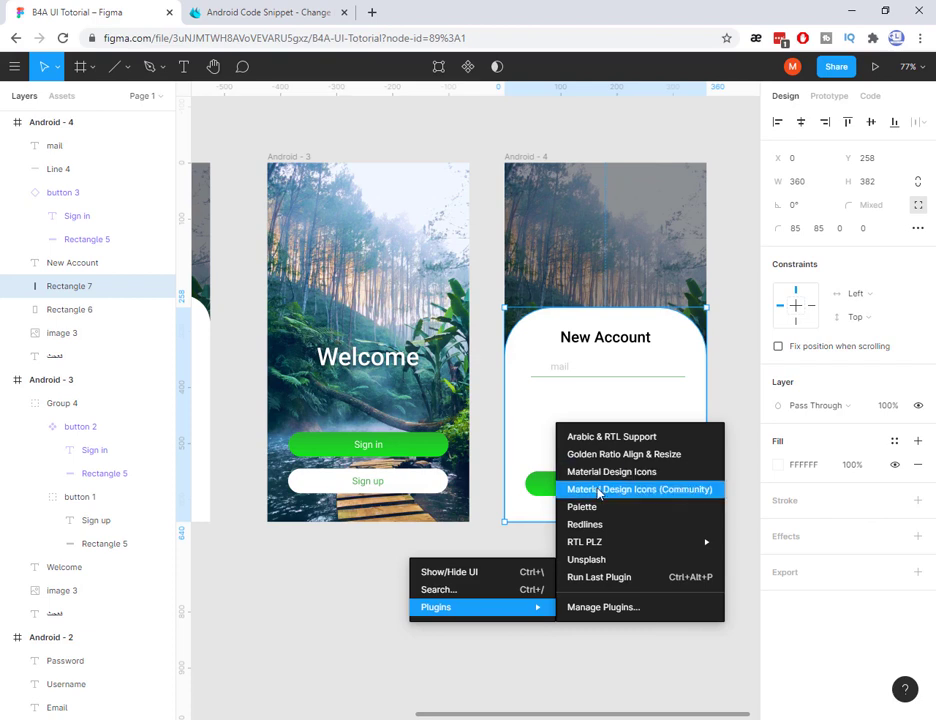
pyautogui.click(664, 494)
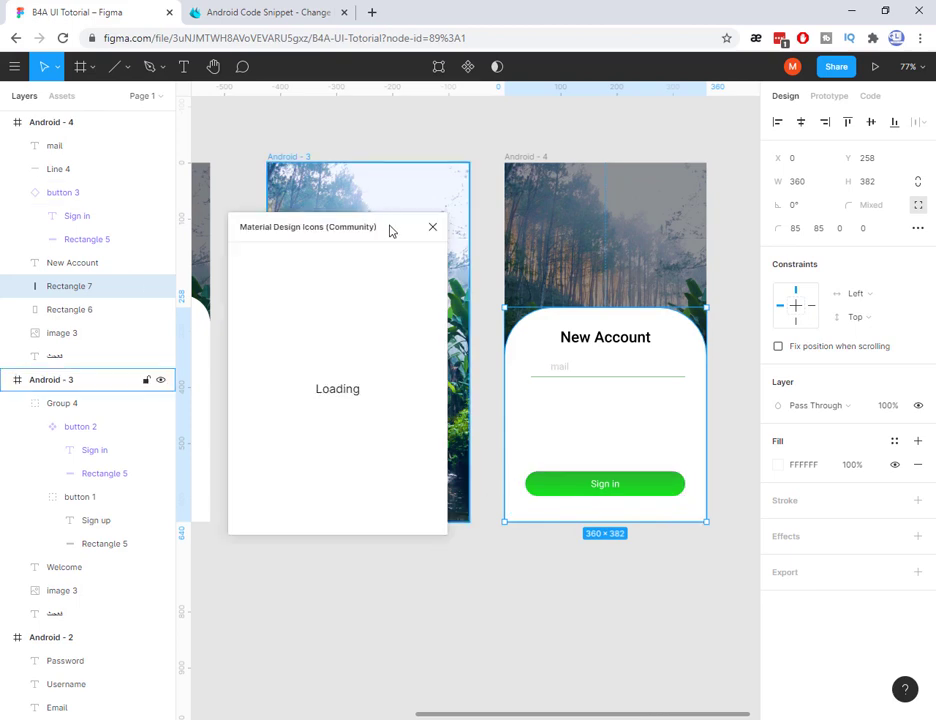
pyautogui.moveTo(390, 231); pyautogui.dragTo(452, 325)
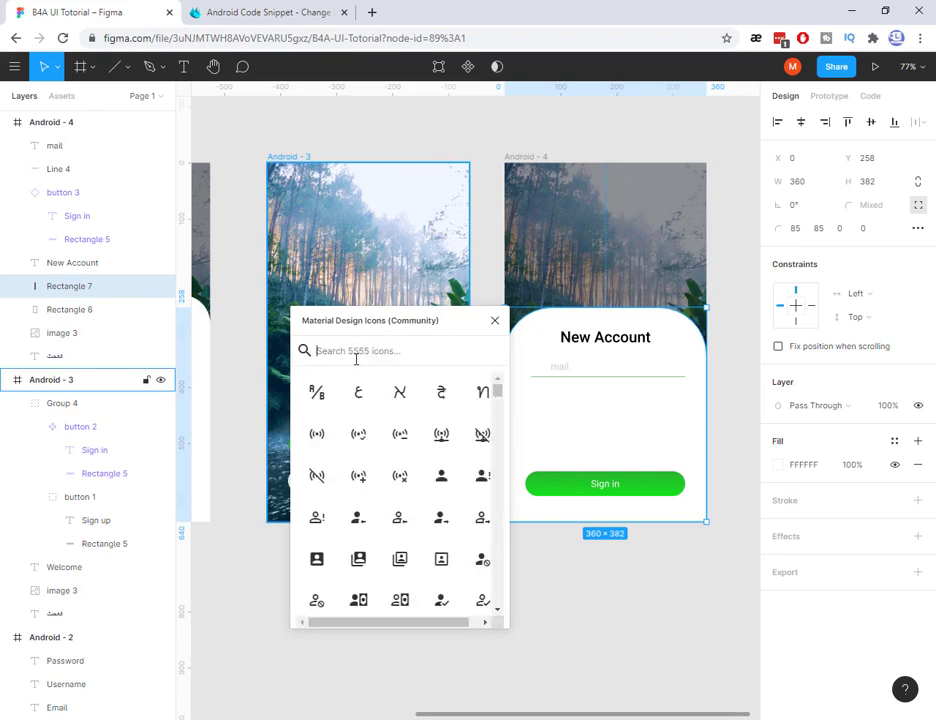
pyautogui.write('mail')
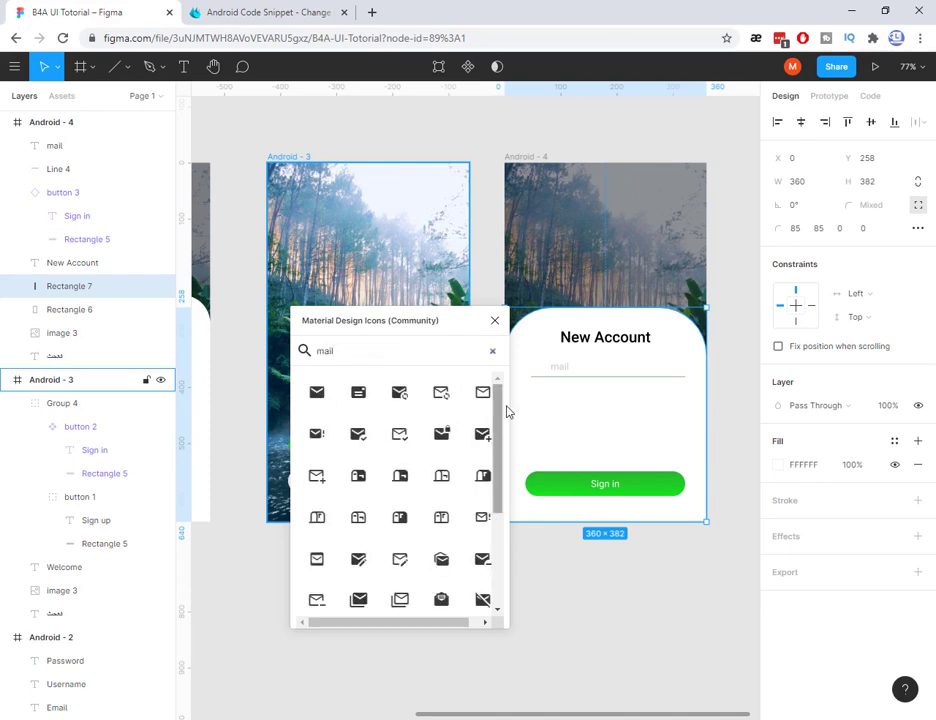
pyautogui.moveTo(497, 501); pyautogui.dragTo(497, 392)
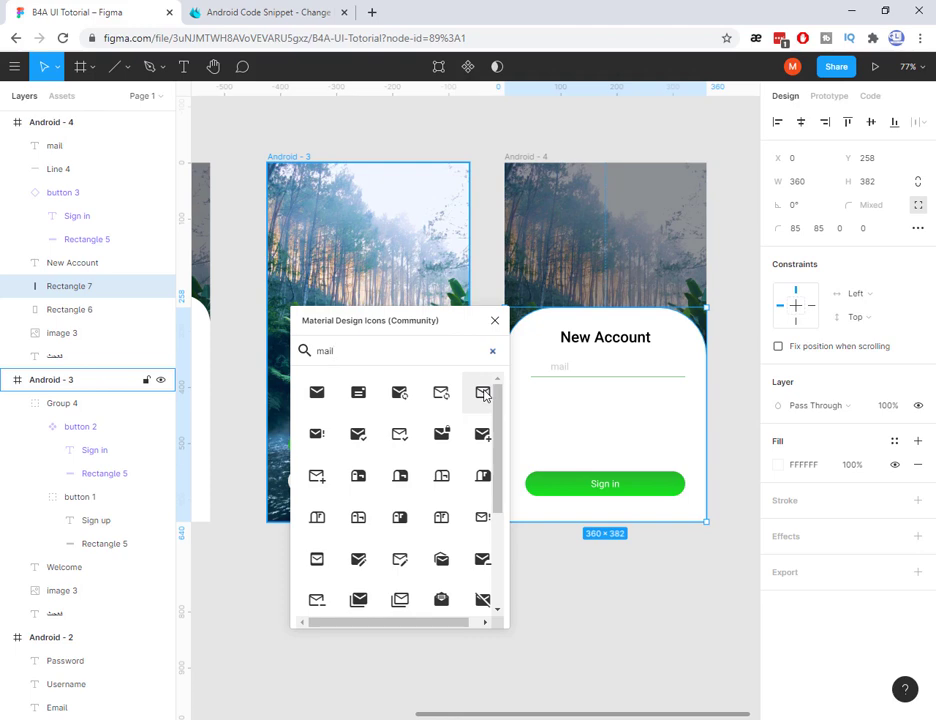
# Insert the outlined email icon and place it in Android - 4 below the mail line at about X 54, Y 449
pyautogui.click(483, 395)
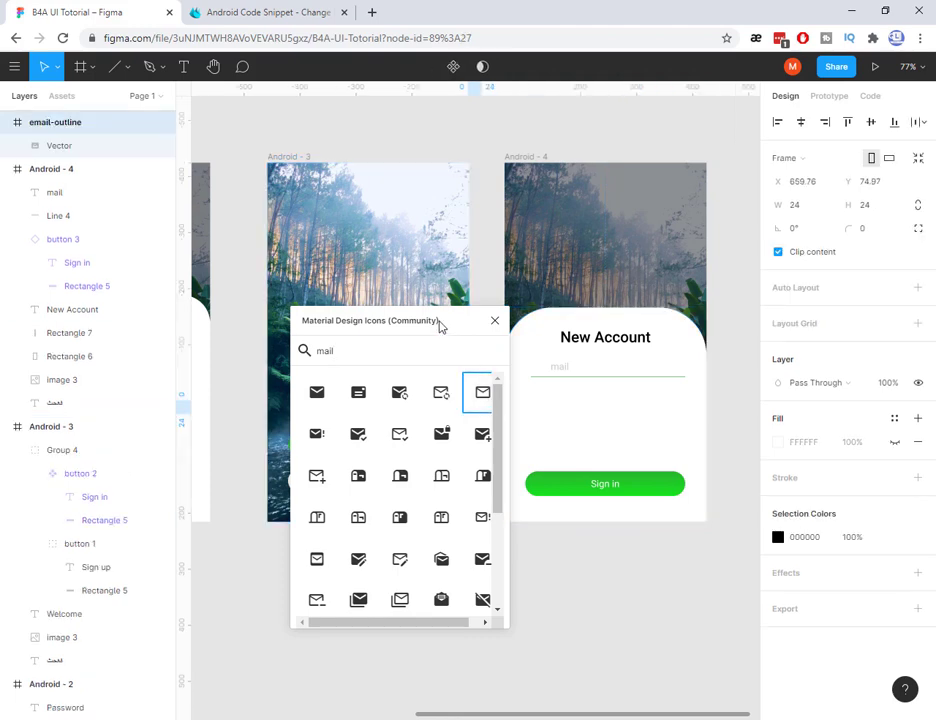
pyautogui.moveTo(468, 328); pyautogui.dragTo(474, 539)
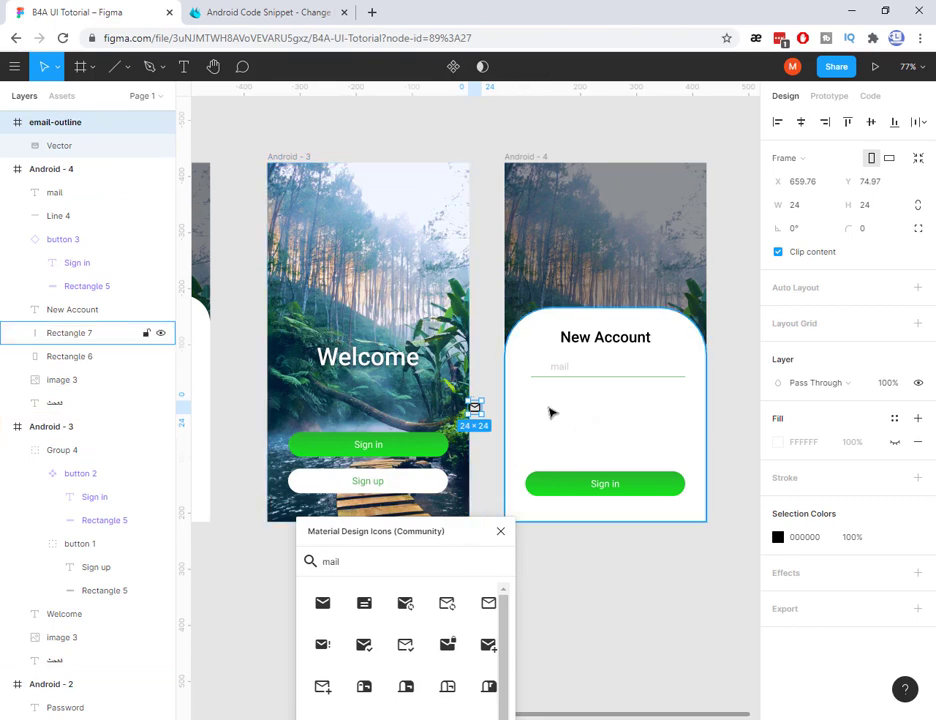
pyautogui.moveTo(478, 413); pyautogui.dragTo(545, 428)
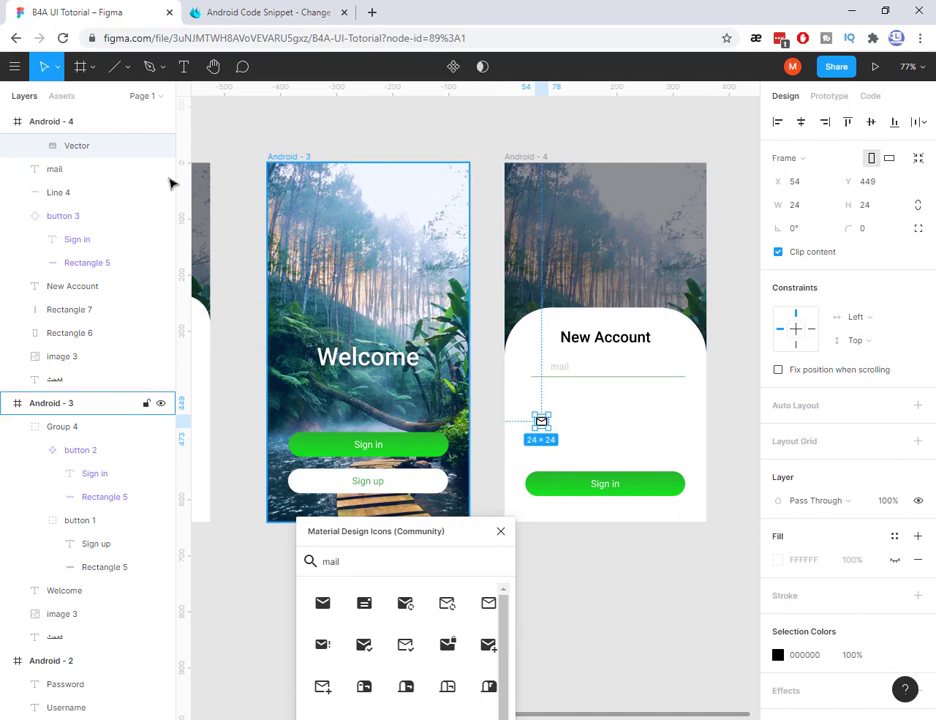
pyautogui.click(45, 128)
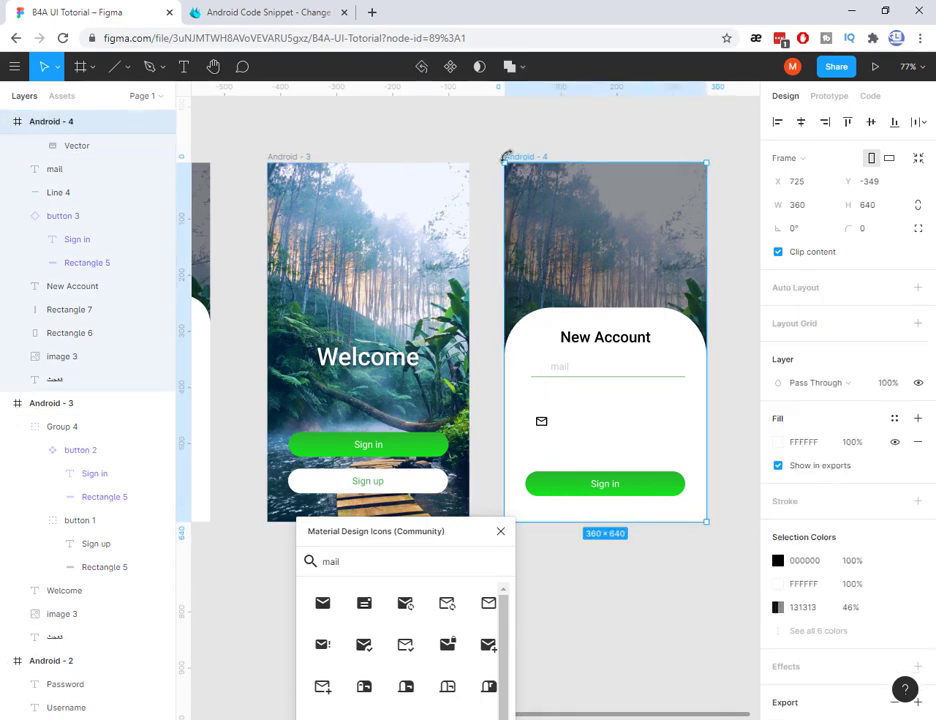
pyautogui.moveTo(453, 541); pyautogui.dragTo(480, 428)
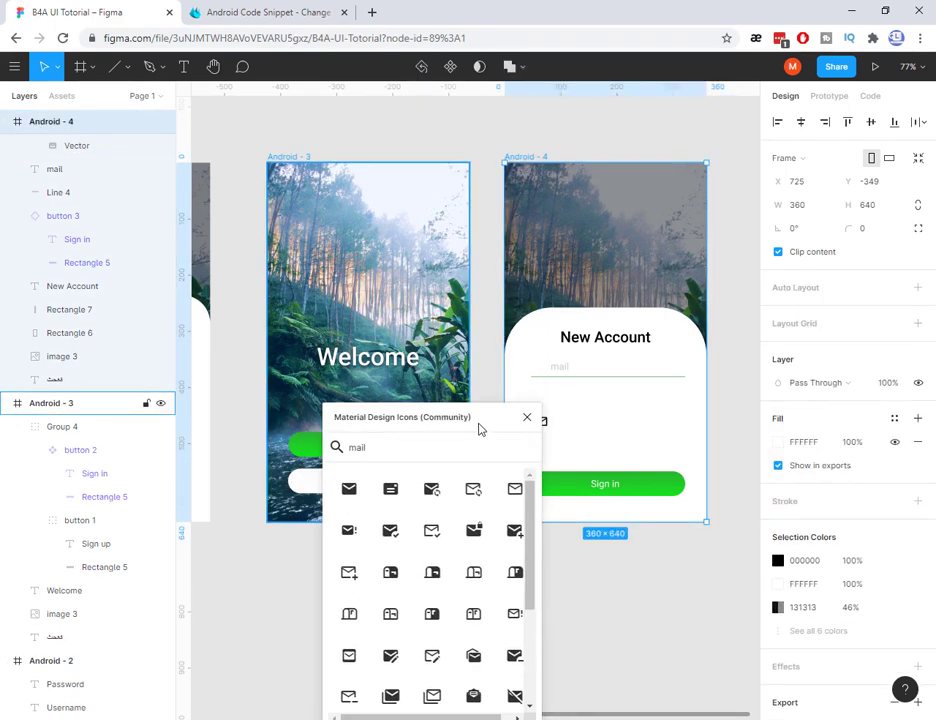
pyautogui.moveTo(244, 591); pyautogui.dragTo(333, 573)
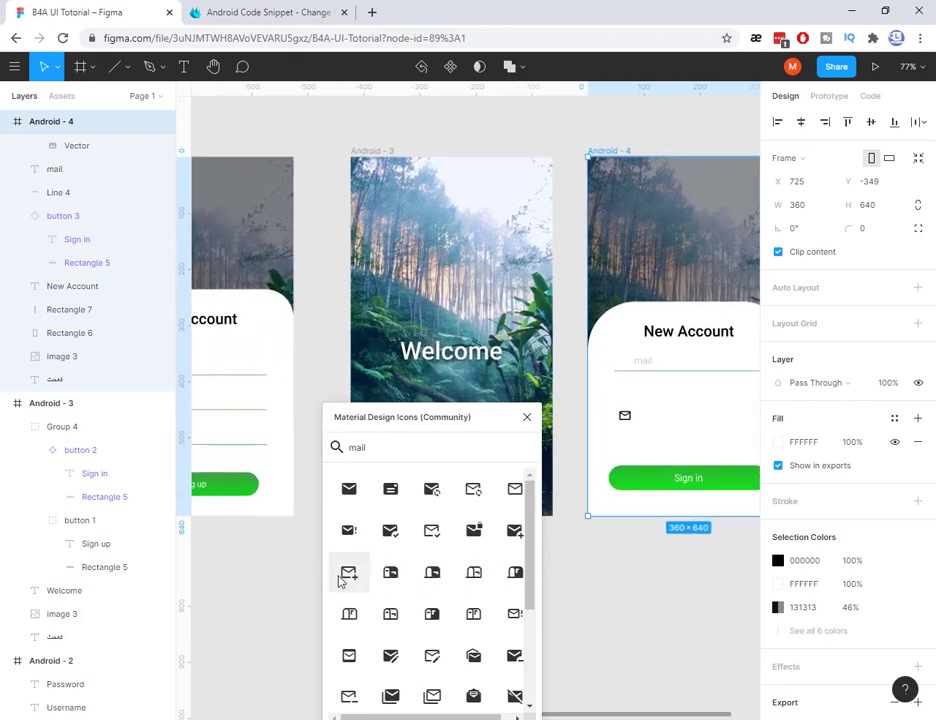
# Search the plugin's icons for "user", insert the outlined account icon and place it in Android - 4 below the email icon at about X 58, Y 493
pyautogui.moveTo(253, 580); pyautogui.dragTo(280, 577)
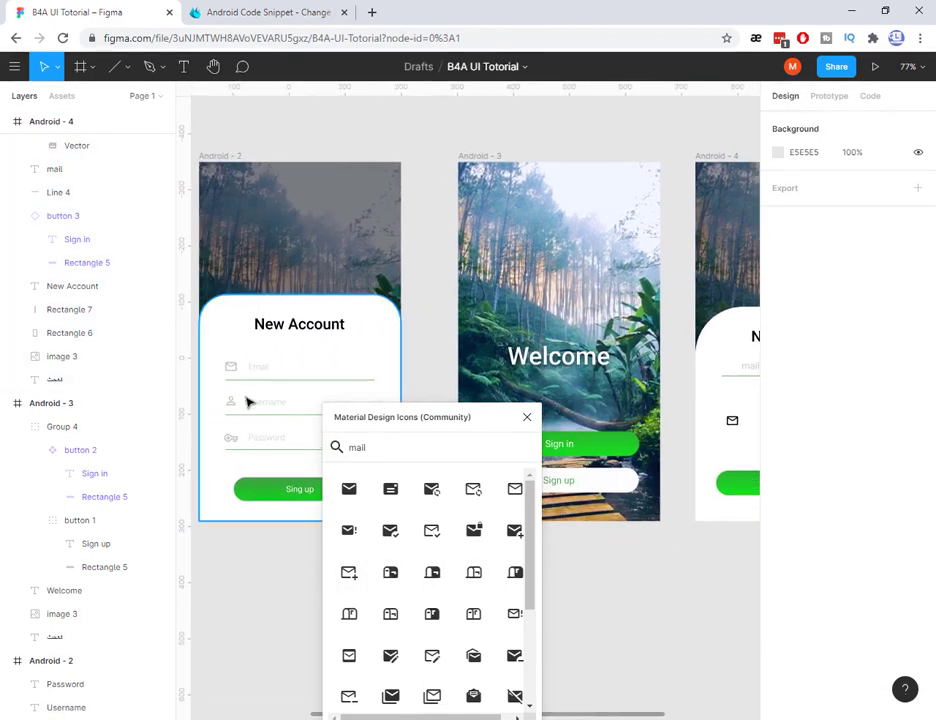
pyautogui.doubleClick(405, 450)
pyautogui.write('user')
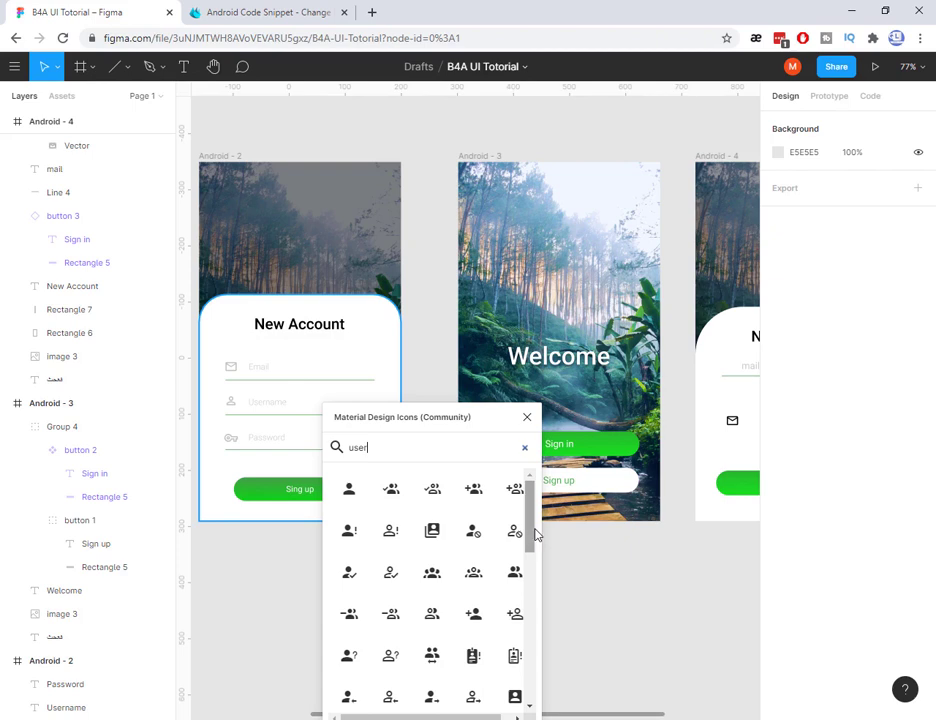
pyautogui.moveTo(533, 539); pyautogui.dragTo(533, 623)
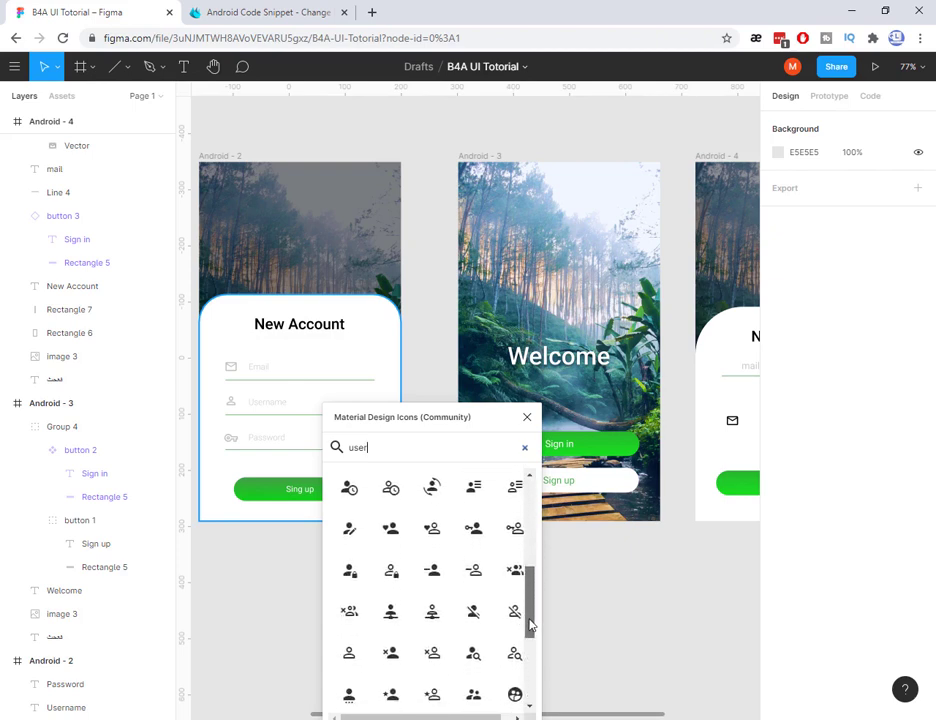
pyautogui.click(350, 644)
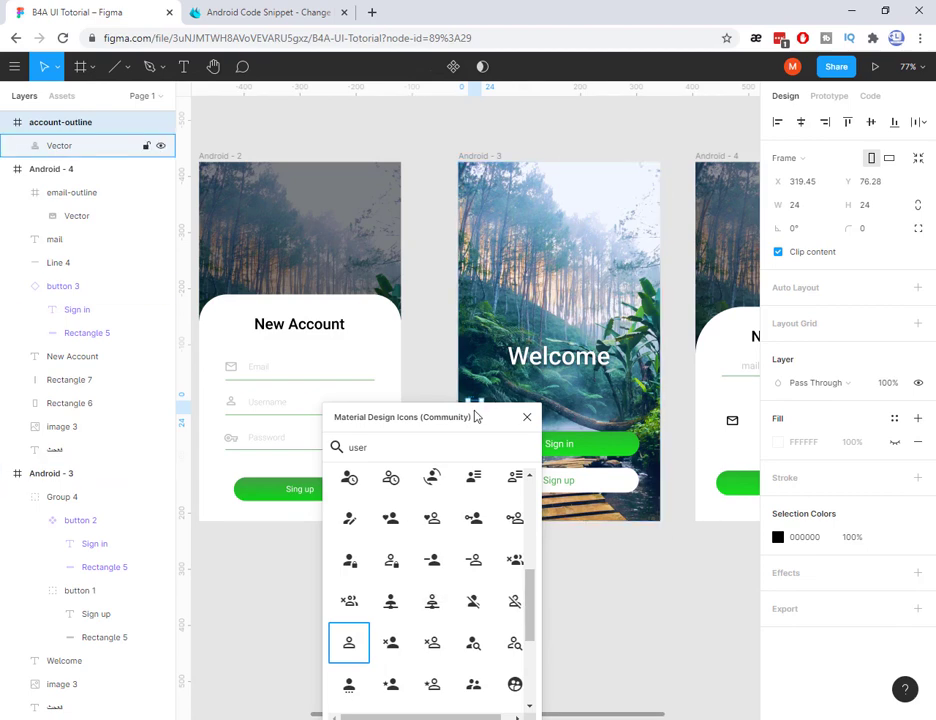
pyautogui.moveTo(479, 421); pyautogui.dragTo(465, 476)
pyautogui.moveTo(476, 412); pyautogui.dragTo(739, 448)
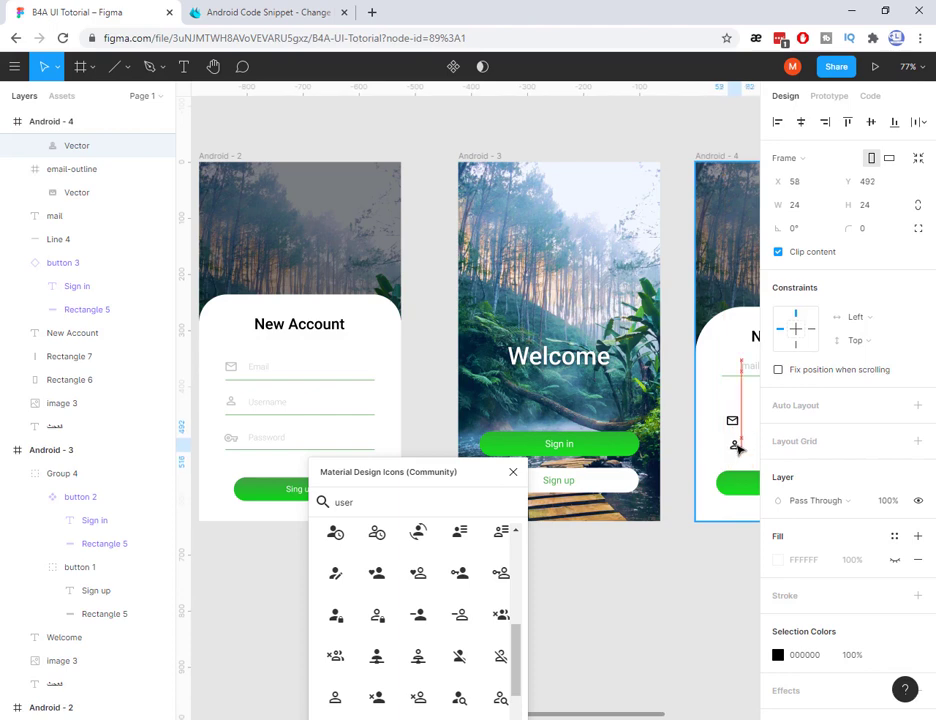
# Search the plugin's icons for "key" and bring the first matches into view
pyautogui.moveTo(435, 472); pyautogui.dragTo(460, 427)
pyautogui.doubleClick(435, 466)
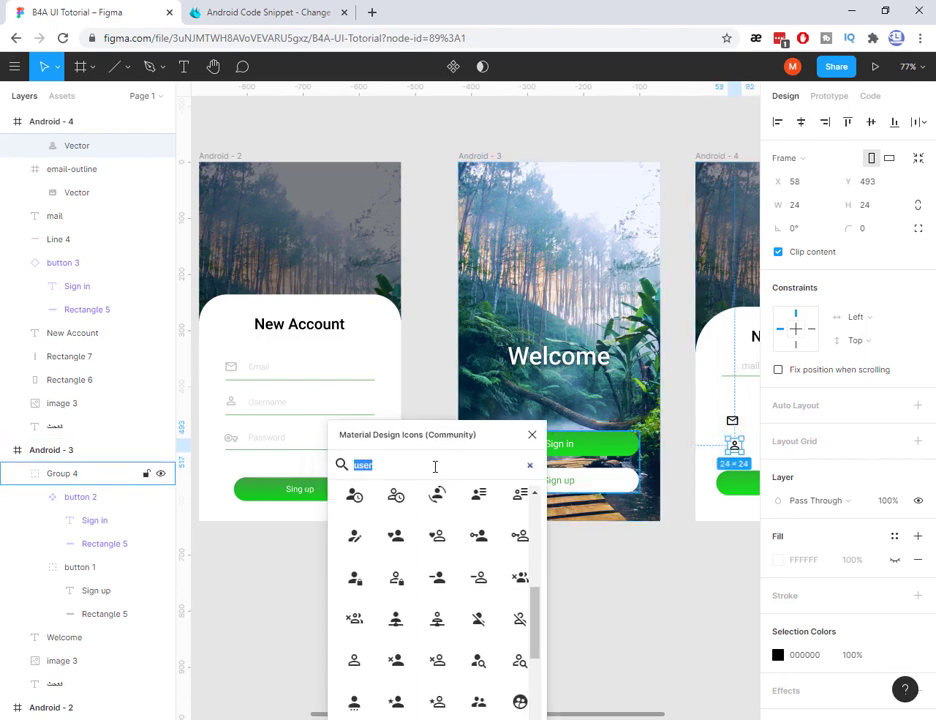
pyautogui.write('key')
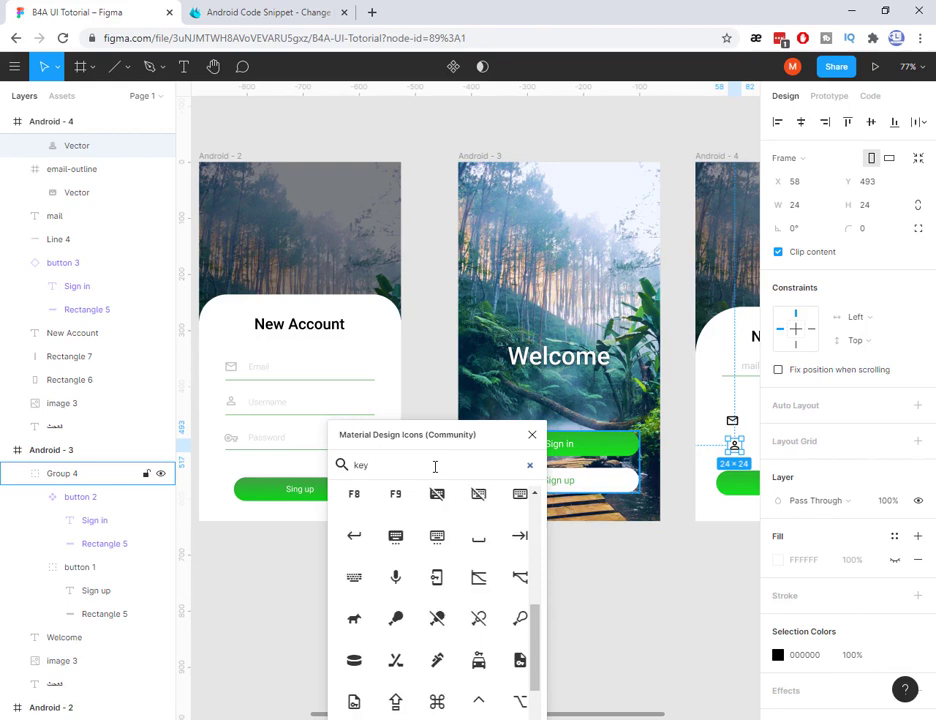
pyautogui.moveTo(500, 436); pyautogui.dragTo(505, 308)
pyautogui.moveTo(537, 445); pyautogui.dragTo(538, 322)
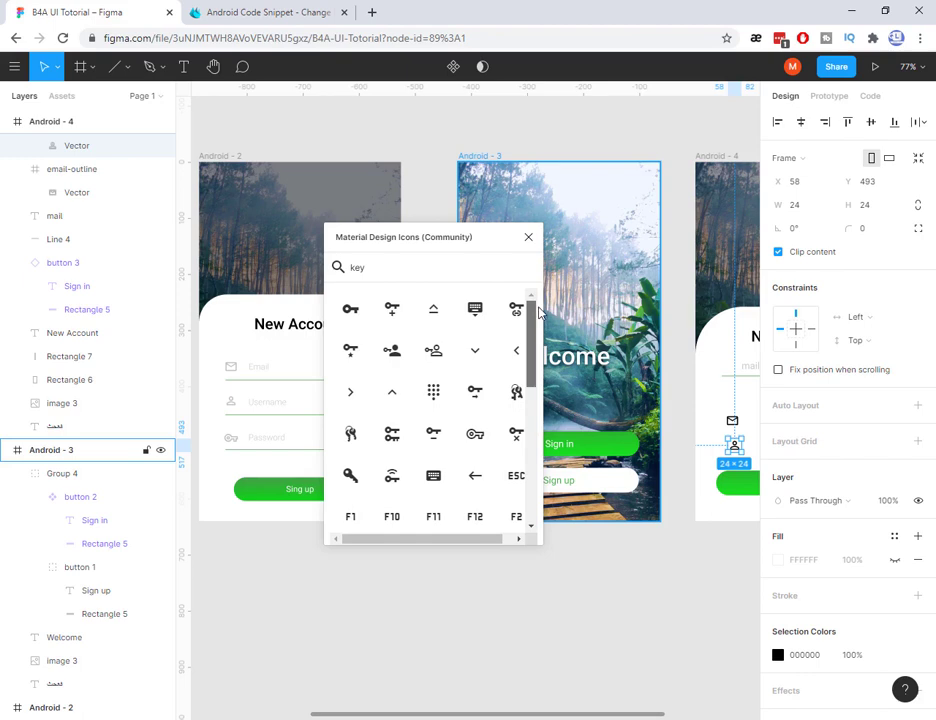
# Insert the outlined key icon, close the plugin and place the icon in Android - 4 between the mail line and the Sign in button, beside the email icon
pyautogui.click(476, 433)
pyautogui.click(528, 237)
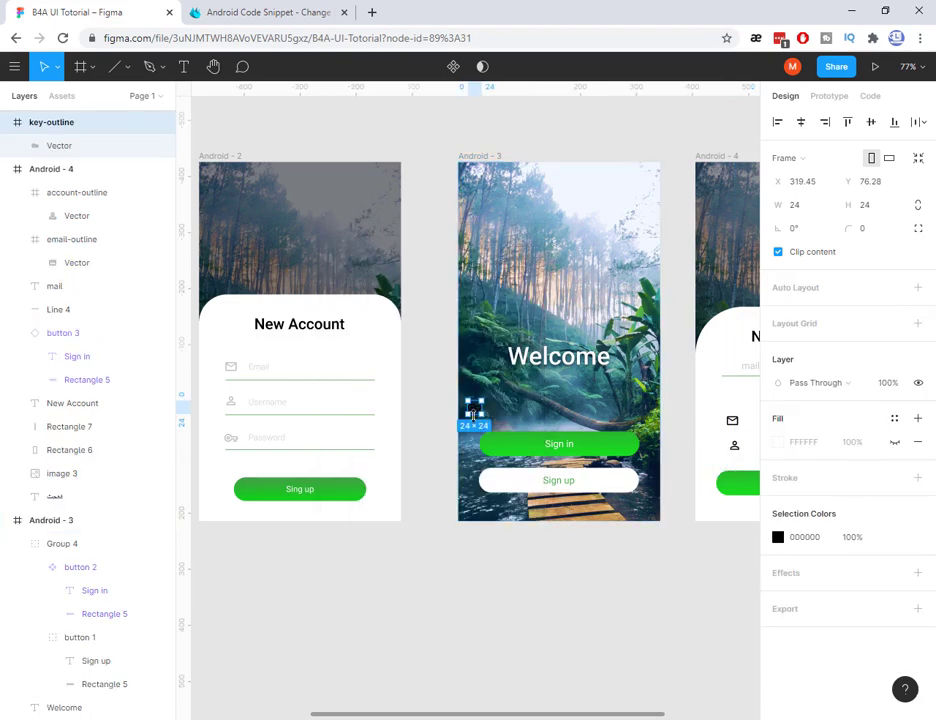
pyautogui.moveTo(477, 413); pyautogui.dragTo(734, 414)
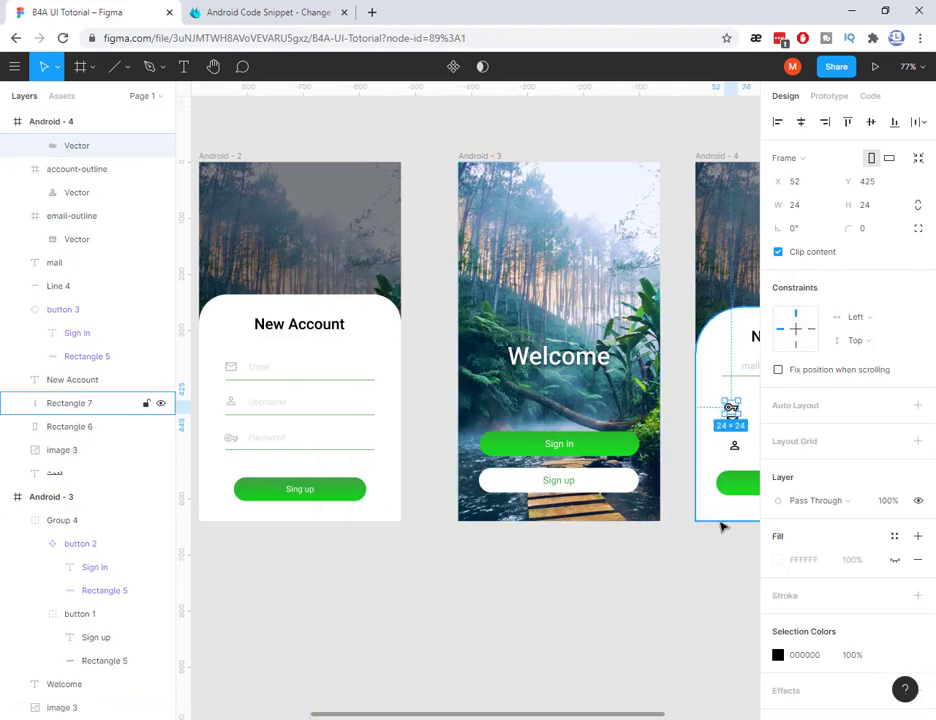
pyautogui.moveTo(716, 540); pyautogui.dragTo(447, 581)
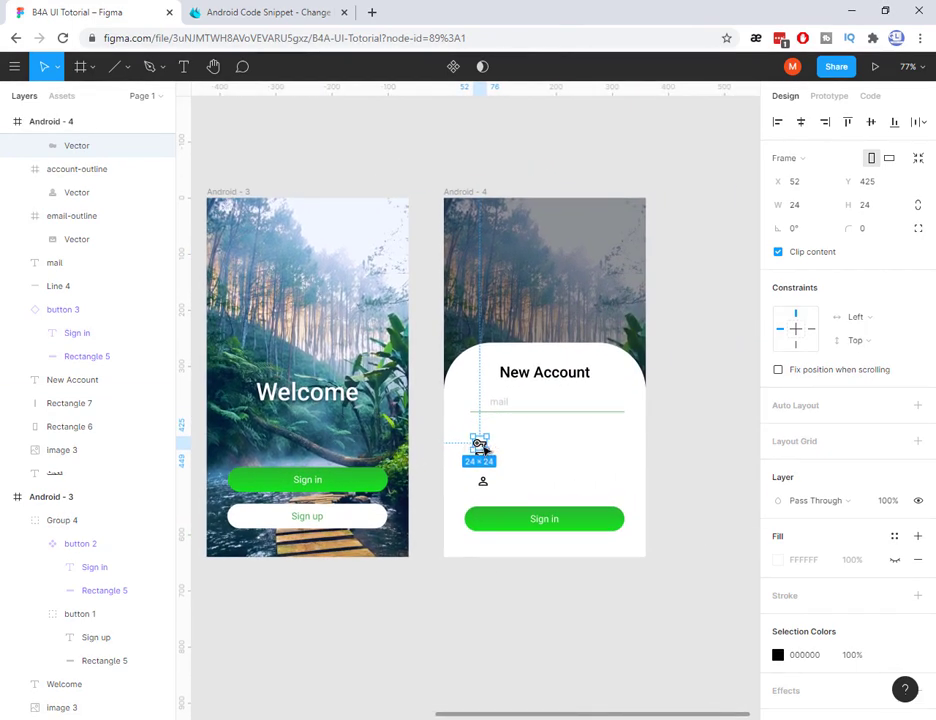
pyautogui.moveTo(483, 449); pyautogui.dragTo(540, 447)
# Try moving the email-outline frame, and separately its Vector, below the mail text in the layer order of Android - 4
pyautogui.click(481, 457)
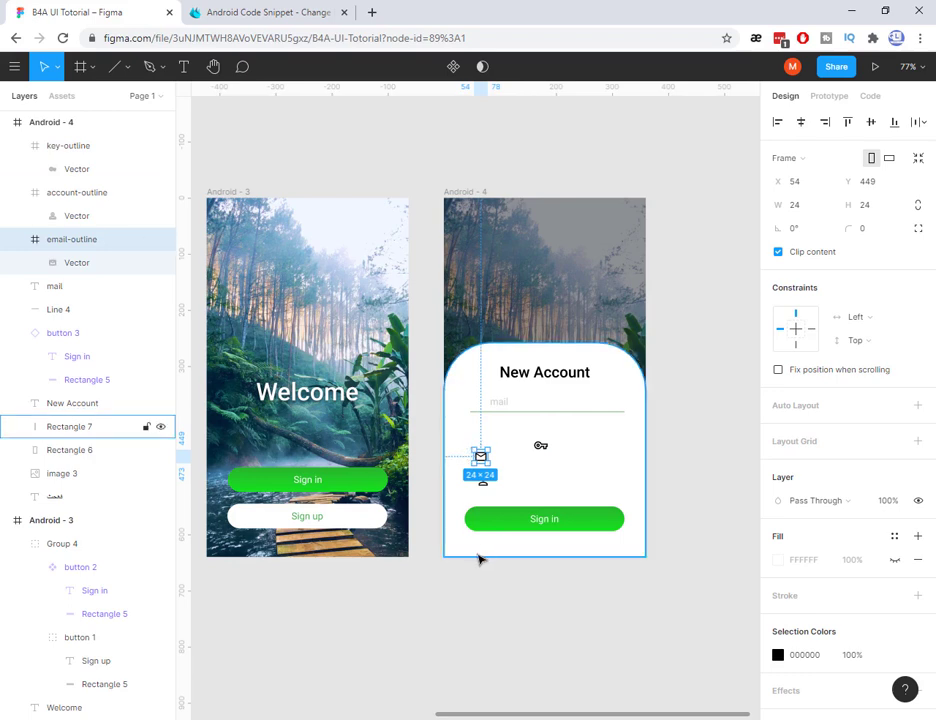
pyautogui.hotkey('shift', '2')
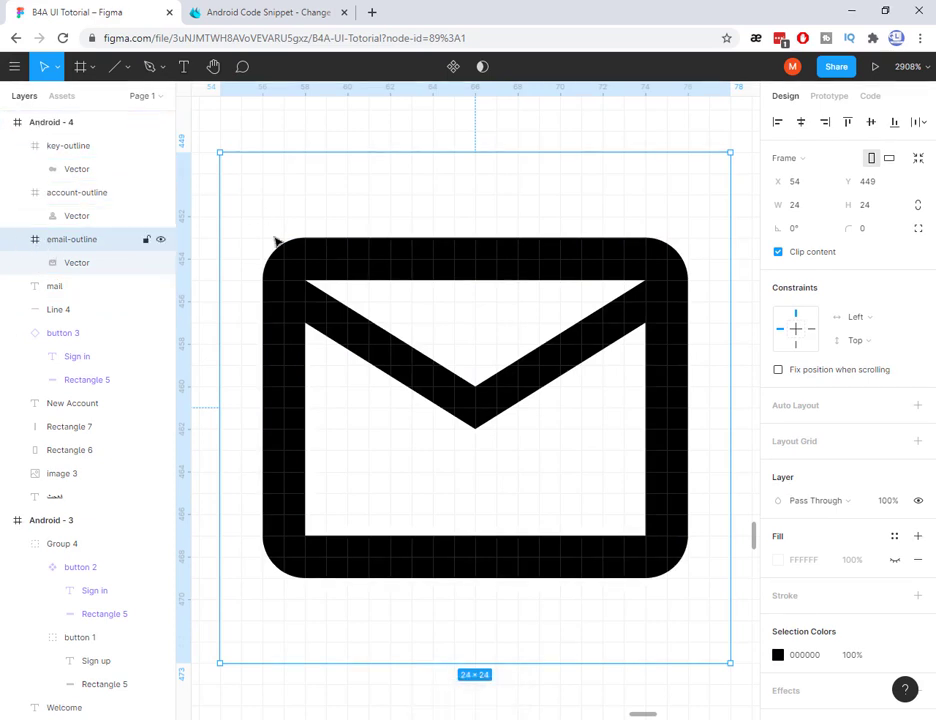
pyautogui.hotkey('shift', '1')
pyautogui.click(648, 302)
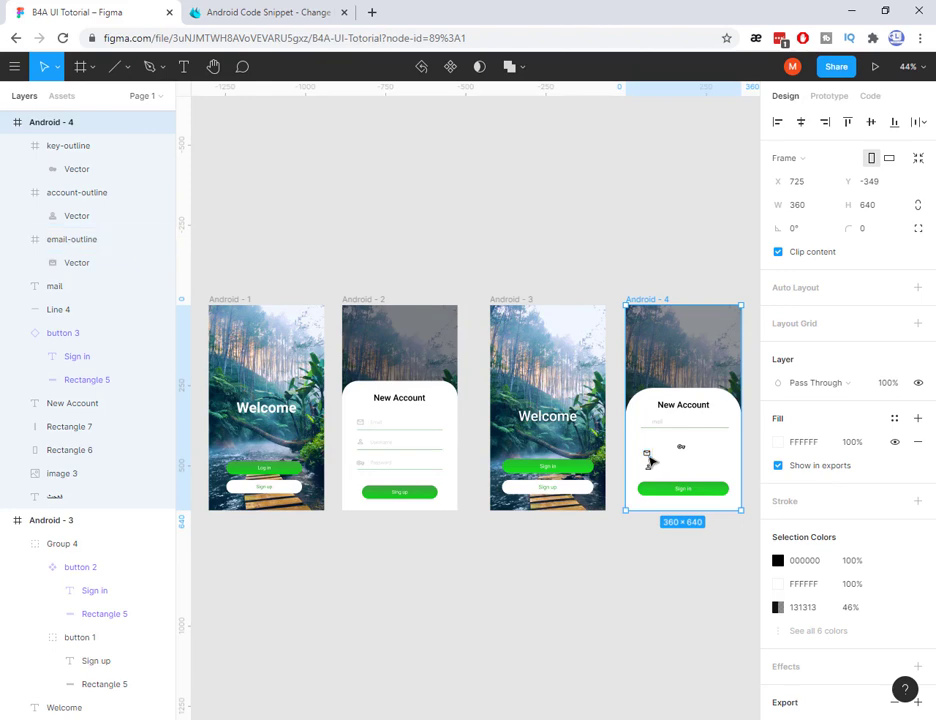
pyautogui.click(646, 453)
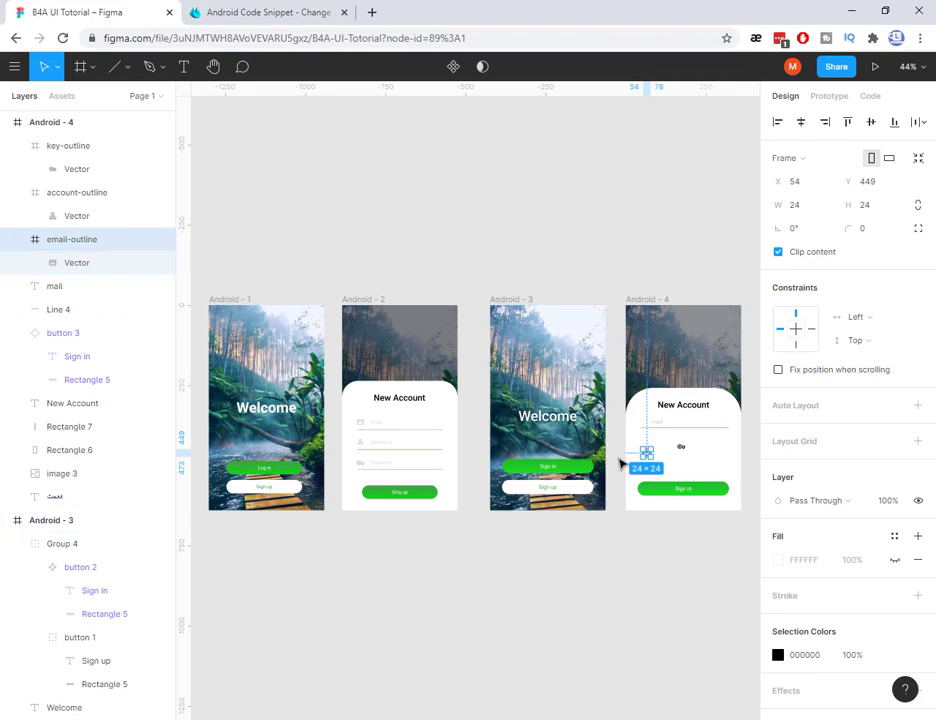
pyautogui.hotkey('shift', '2')
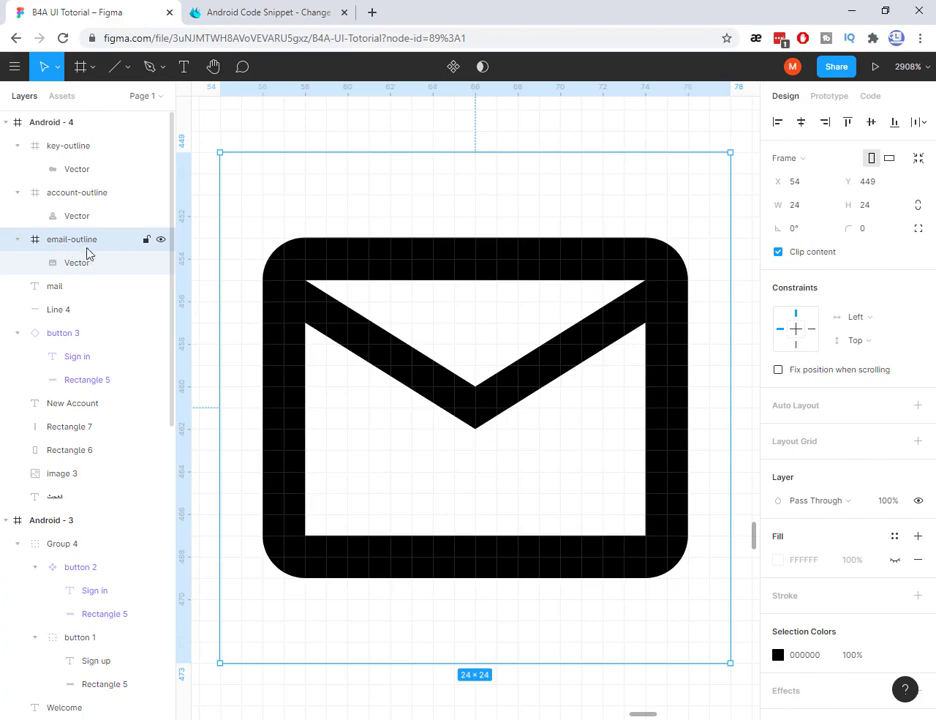
pyautogui.moveTo(94, 264); pyautogui.dragTo(79, 309)
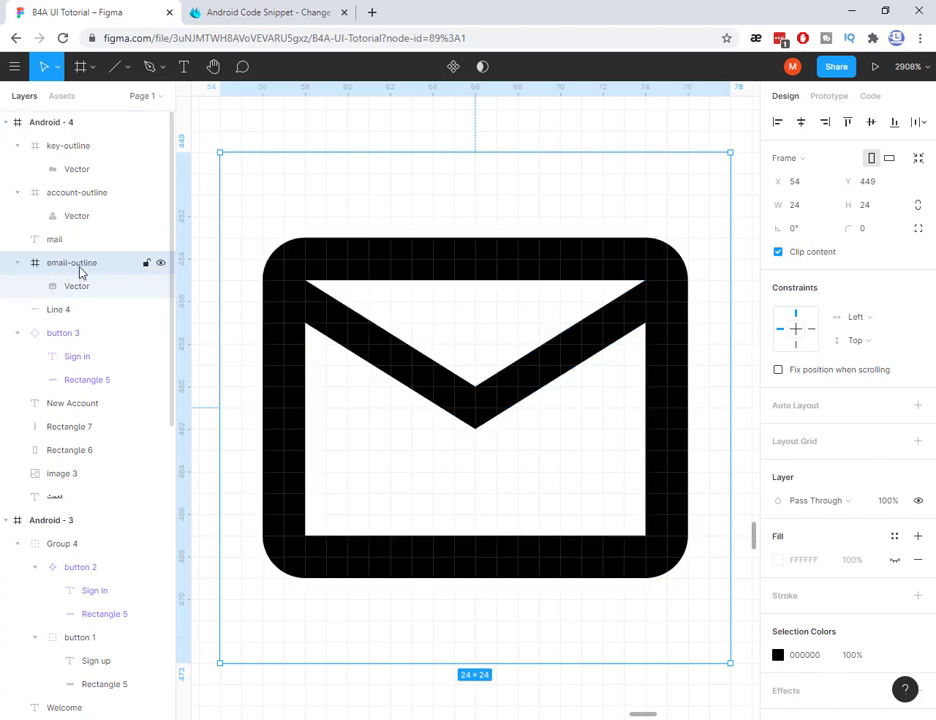
pyautogui.hotkey('ctrl', 'z')
pyautogui.click(84, 265)
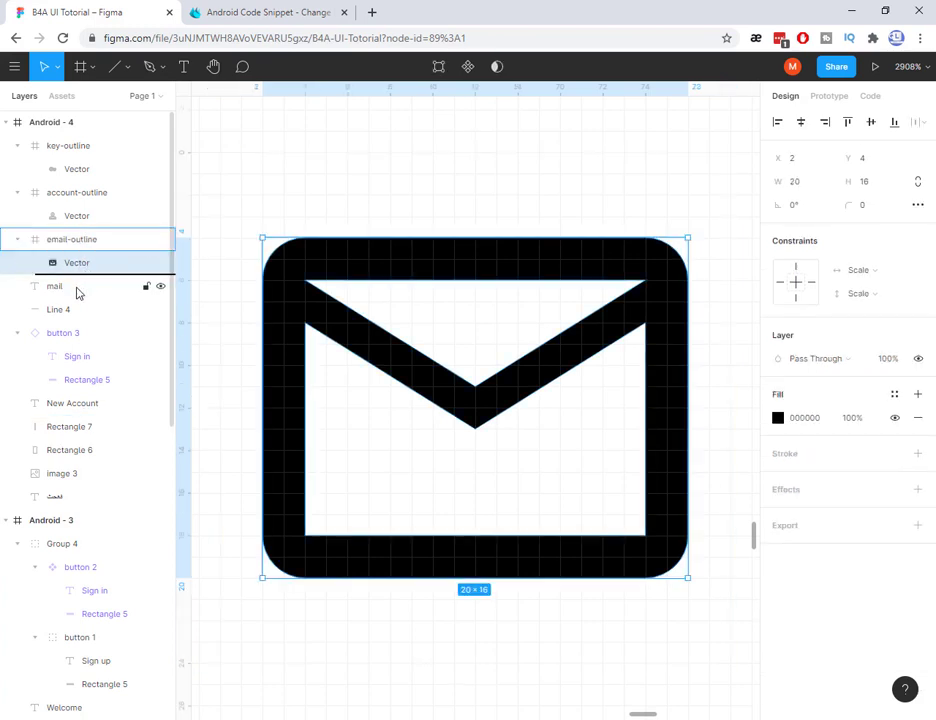
pyautogui.moveTo(79, 292); pyautogui.dragTo(69, 303)
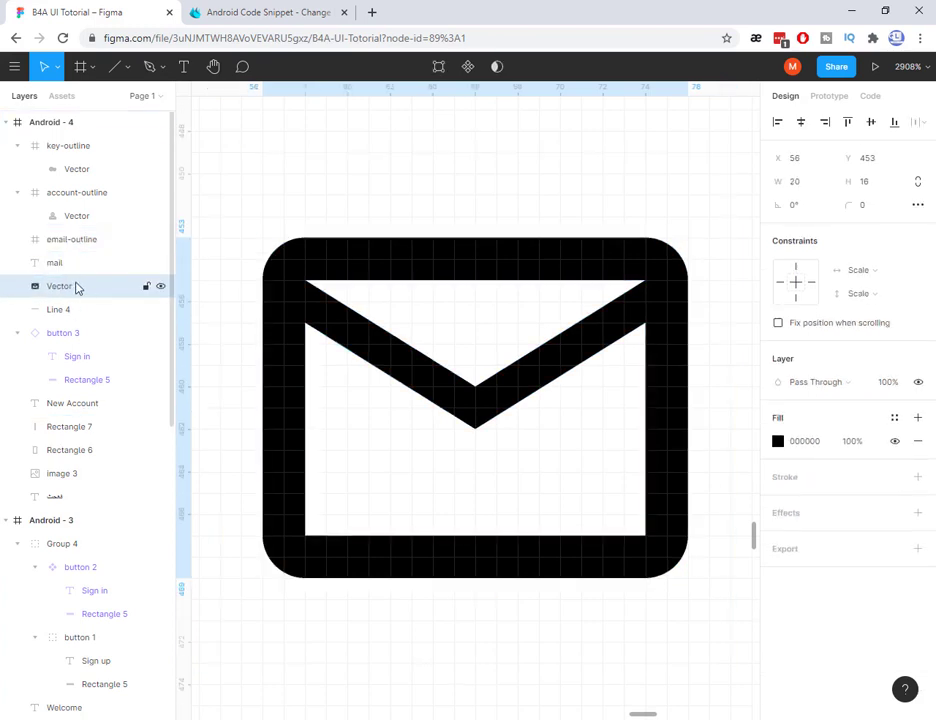
pyautogui.hotkey('ctrl', 'z')
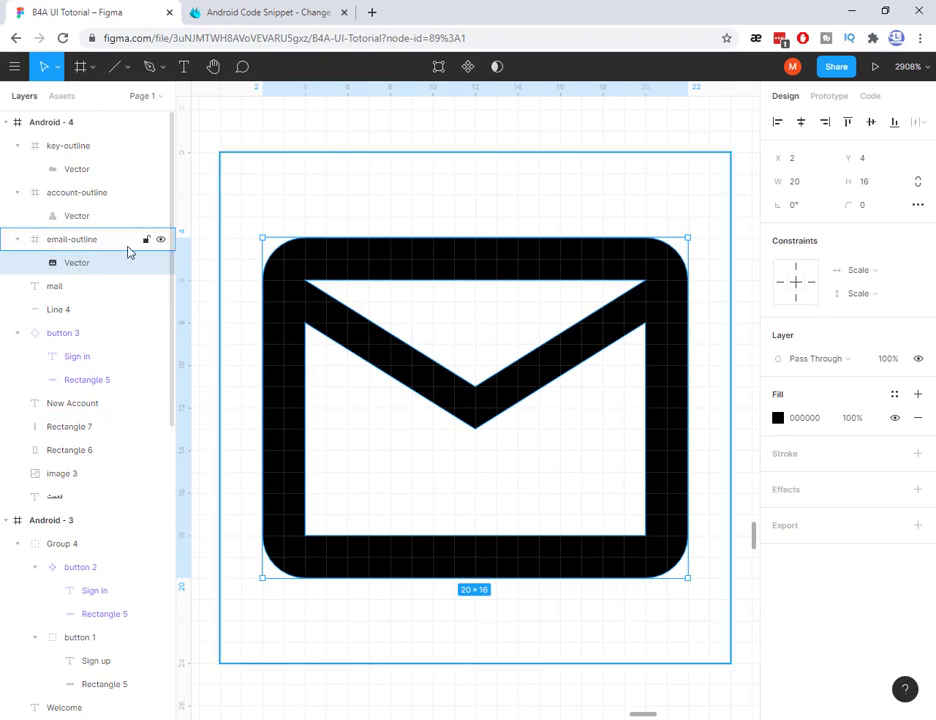
# Move the envelope Vector out of the email-outline frame to just below the mail text layer, and delete the emptied email-outline frame
pyautogui.click(405, 296)
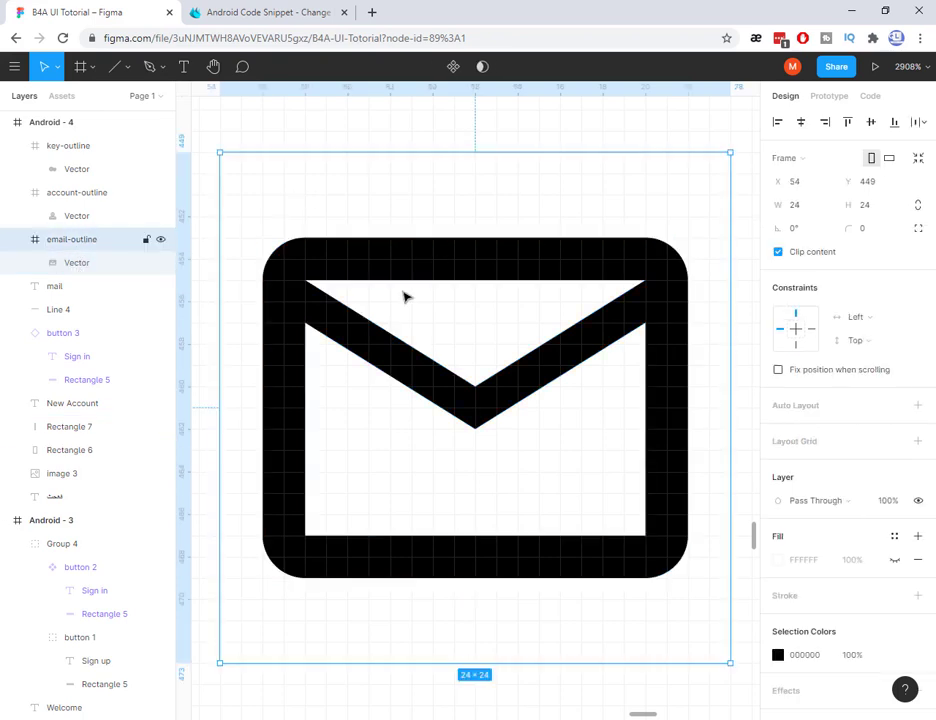
pyautogui.click(108, 268)
pyautogui.moveTo(108, 268); pyautogui.dragTo(90, 301)
pyautogui.click(84, 249)
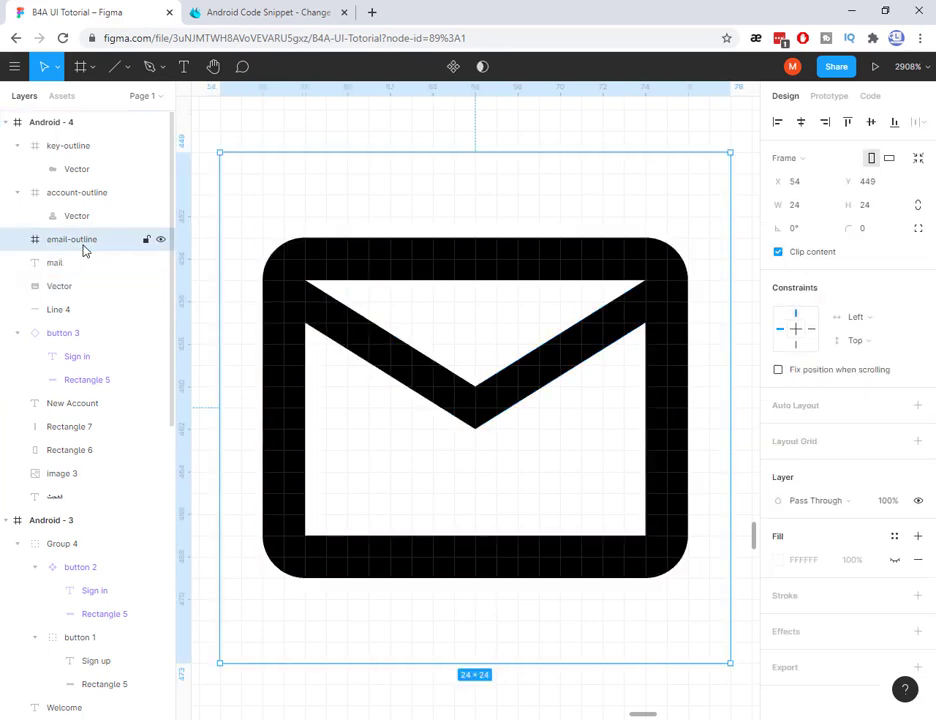
pyautogui.press('Delete')
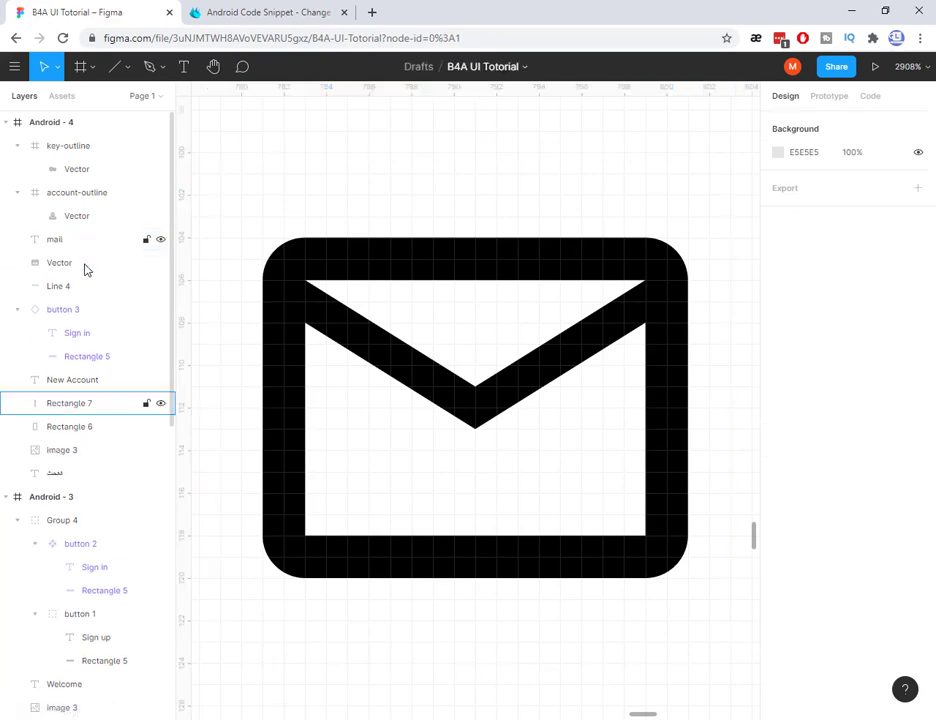
# Edit the envelope Vector's points and try nudging the two centre points of its flap up and down
pyautogui.click(85, 264)
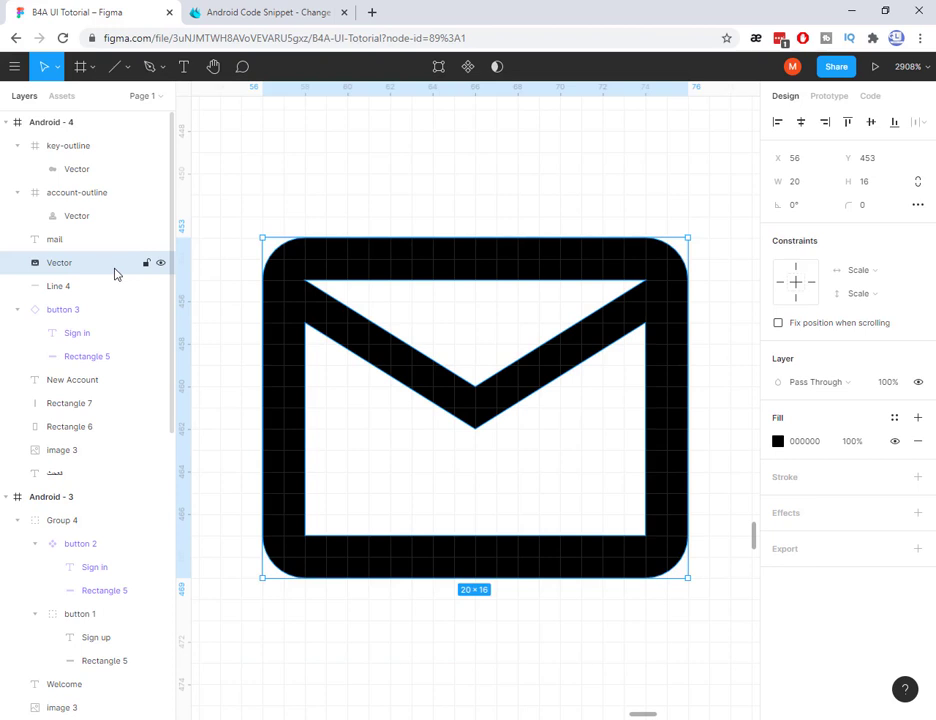
pyautogui.click(440, 67)
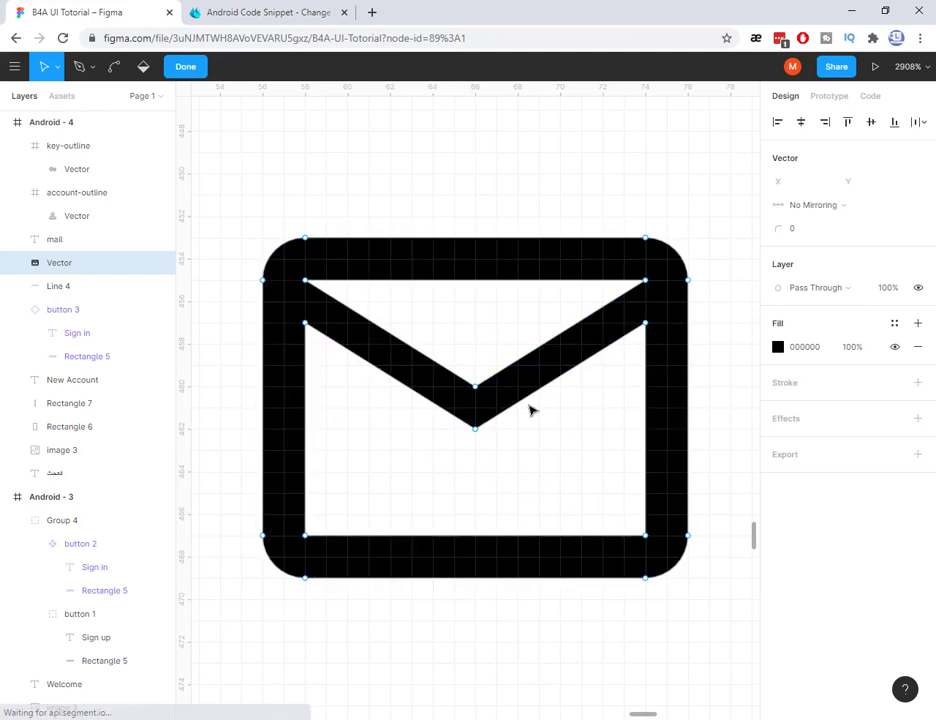
pyautogui.moveTo(485, 374); pyautogui.dragTo(472, 445)
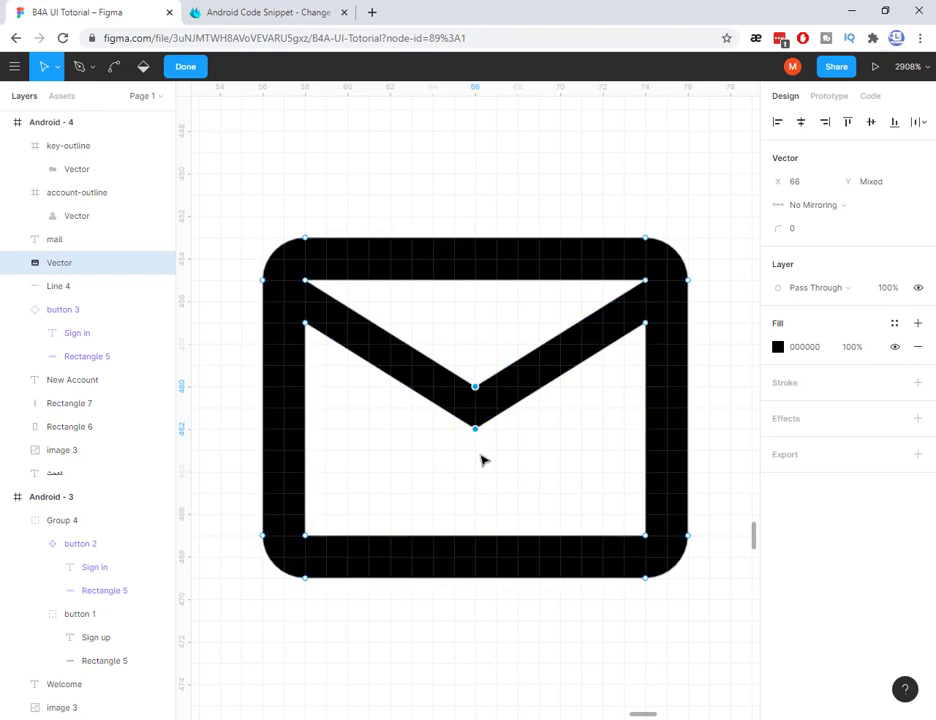
pyautogui.press('Up')
pyautogui.press('Down')
pyautogui.press('Down')
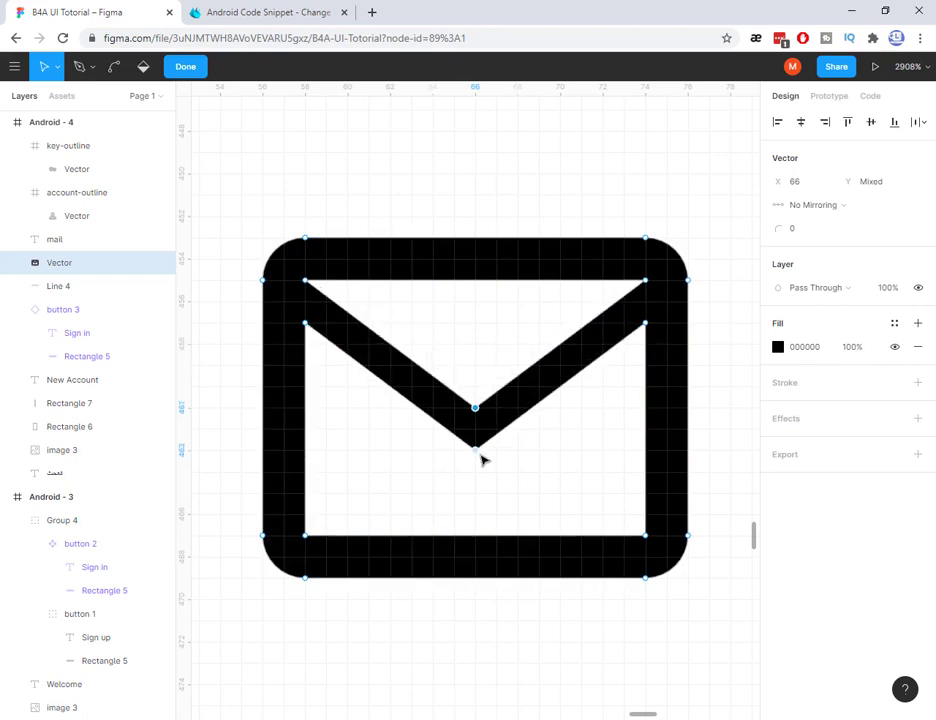
pyautogui.press('Up')
pyautogui.press('Up')
pyautogui.press('Down')
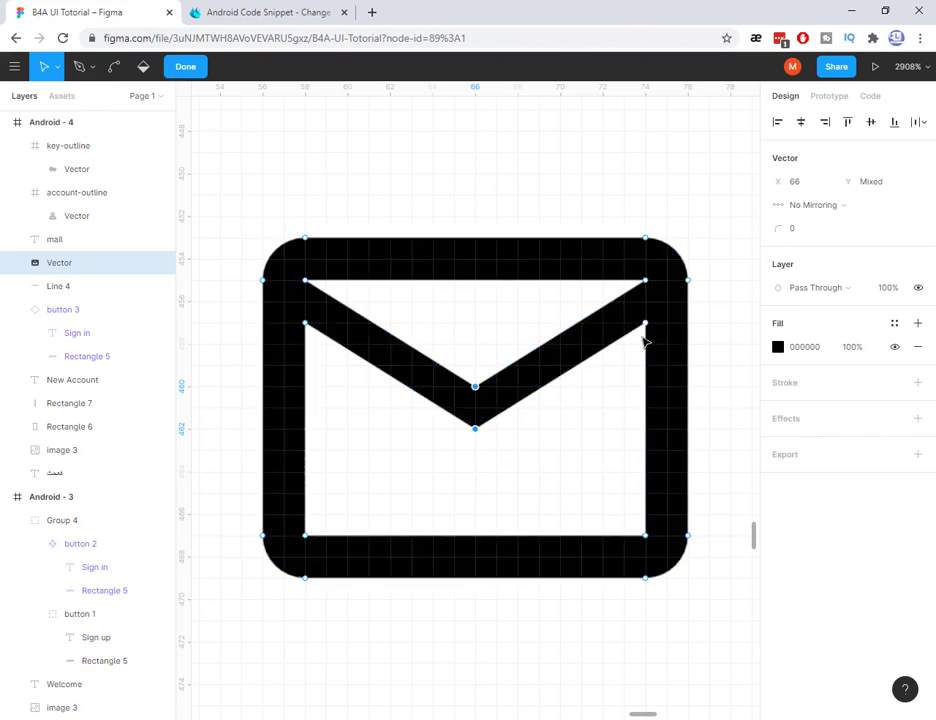
# Try adding points on the envelope's inner side edges and pulling them inward, the first to X 72.5, Y 462.5
pyautogui.click(646, 429)
pyautogui.moveTo(646, 432); pyautogui.dragTo(620, 445)
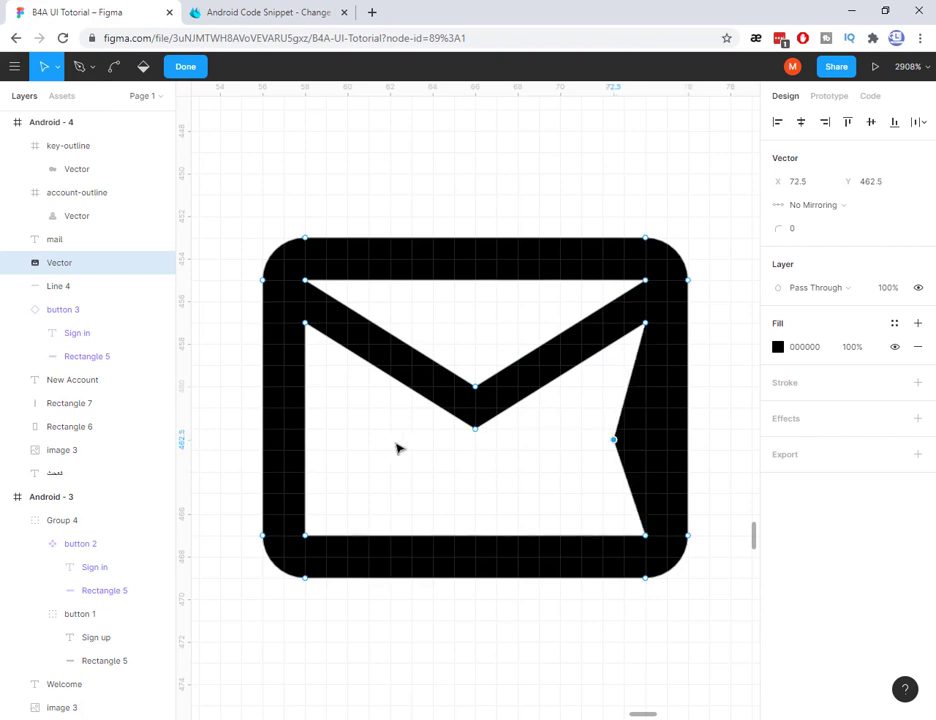
pyautogui.moveTo(306, 431); pyautogui.dragTo(337, 441)
pyautogui.hotkey('ctrl', 'z')
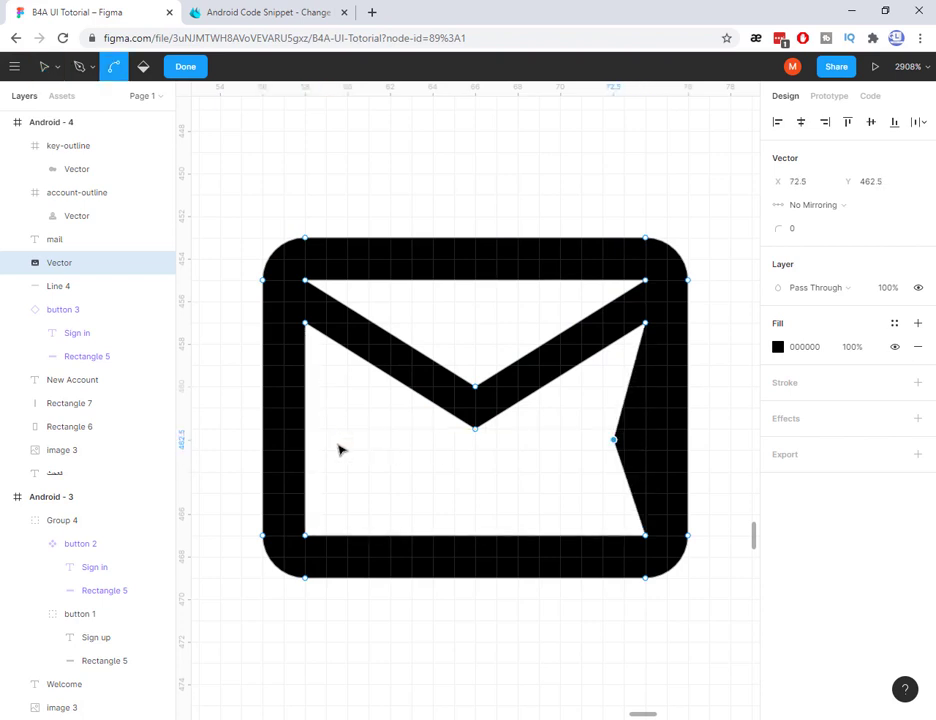
pyautogui.hotkey('ctrl', 'z')
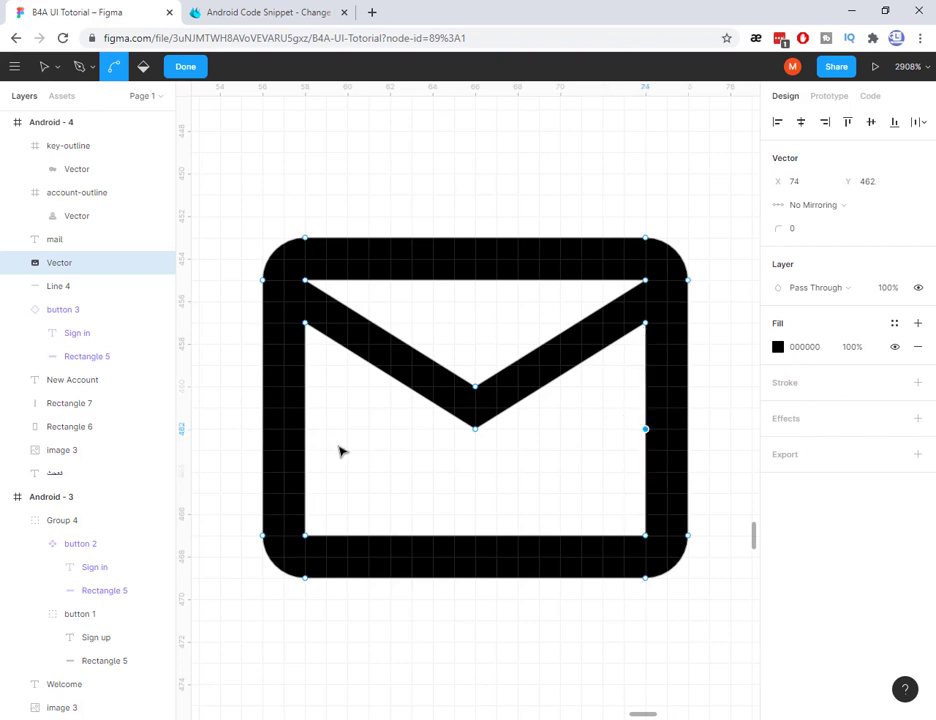
pyautogui.hotkey('ctrl', 'z')
pyautogui.press('Escape')
# Enlarge the envelope Vector freely from its lower corner to about 402 × 495
pyautogui.hotkey('shift', '2')
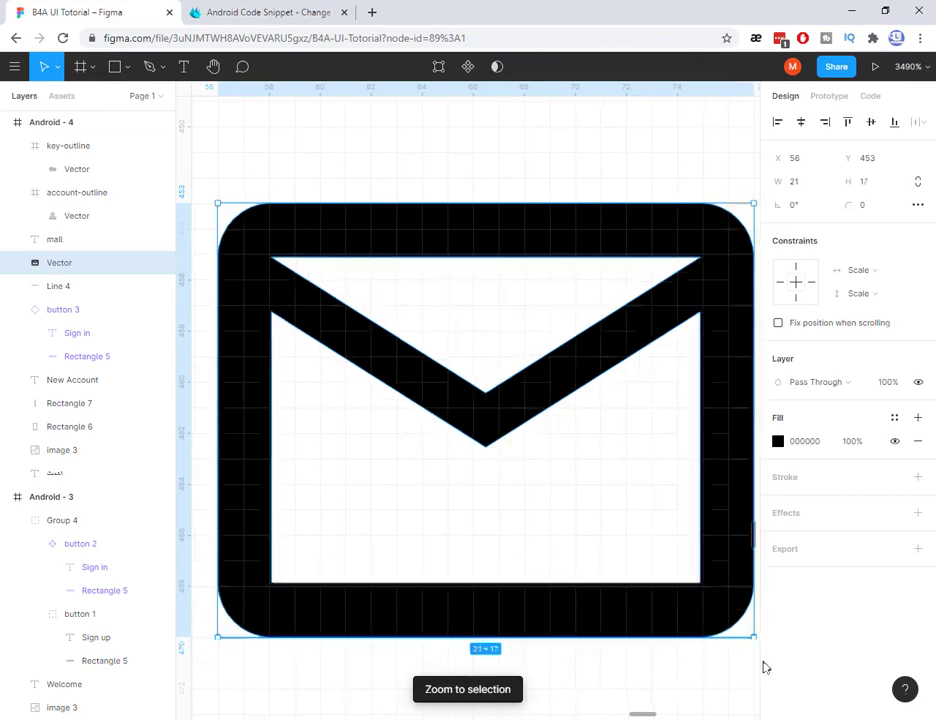
pyautogui.moveTo(754, 637); pyautogui.dragTo(686, 680)
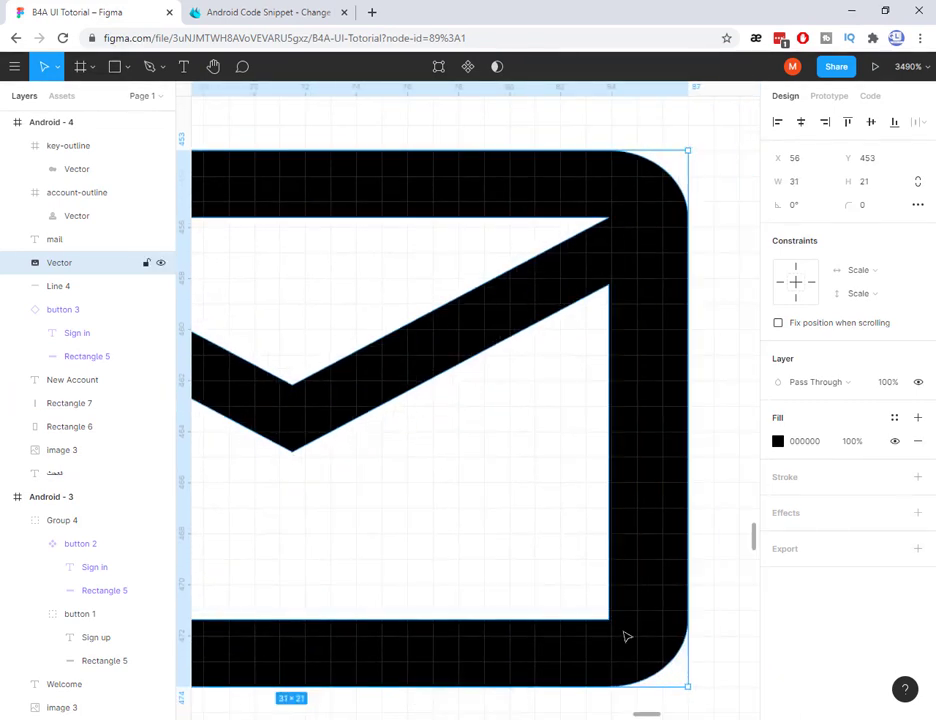
pyautogui.hotkey('shift', '0')
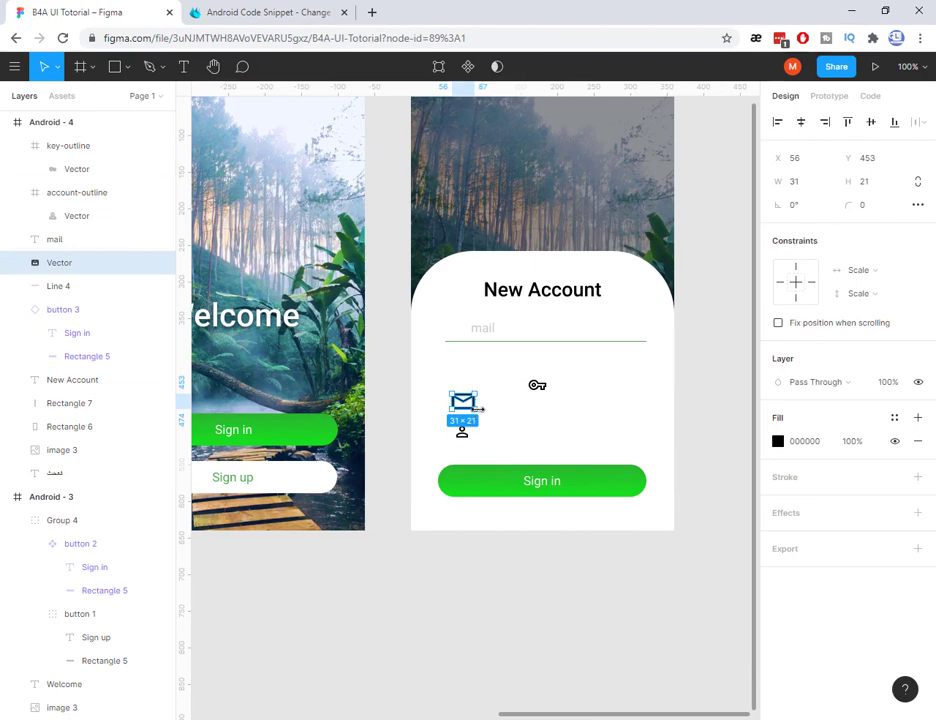
pyautogui.moveTo(480, 410); pyautogui.dragTo(745, 606)
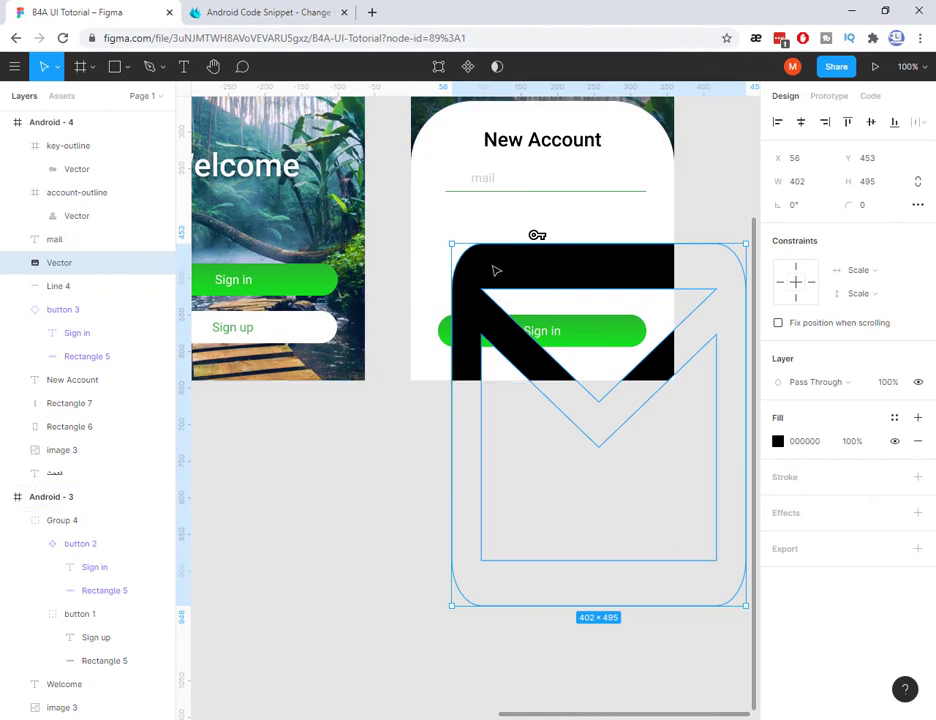
# Undo the last enlargement of the envelope Vector and clear the selection
pyautogui.moveTo(498, 272); pyautogui.dragTo(481, 240)
pyautogui.hotkey('ctrl', 'z')
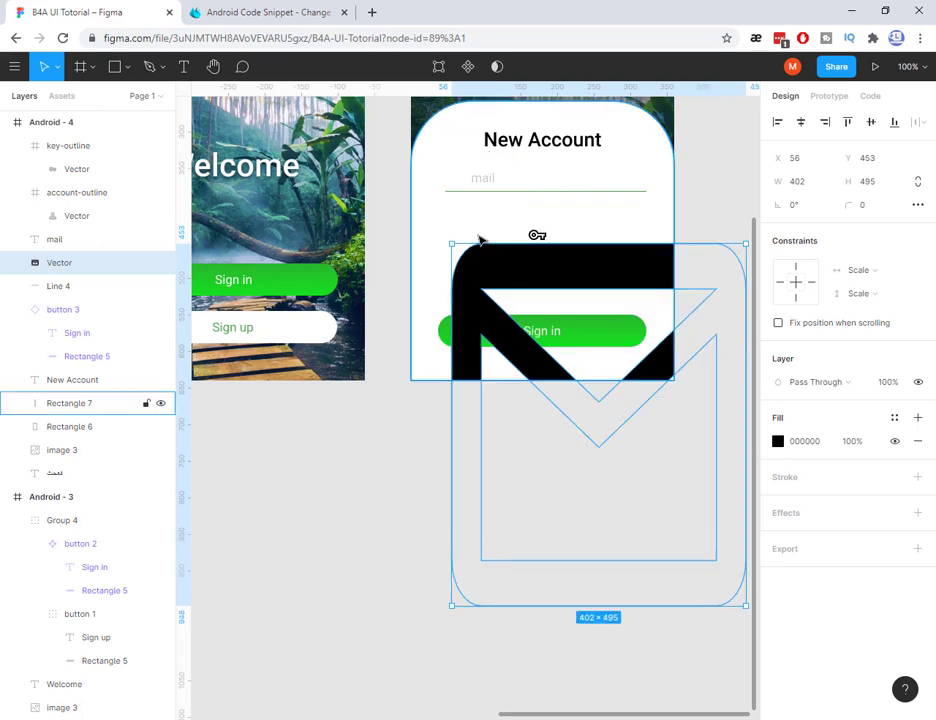
pyautogui.hotkey('ctrl', 'z')
pyautogui.click(457, 272)
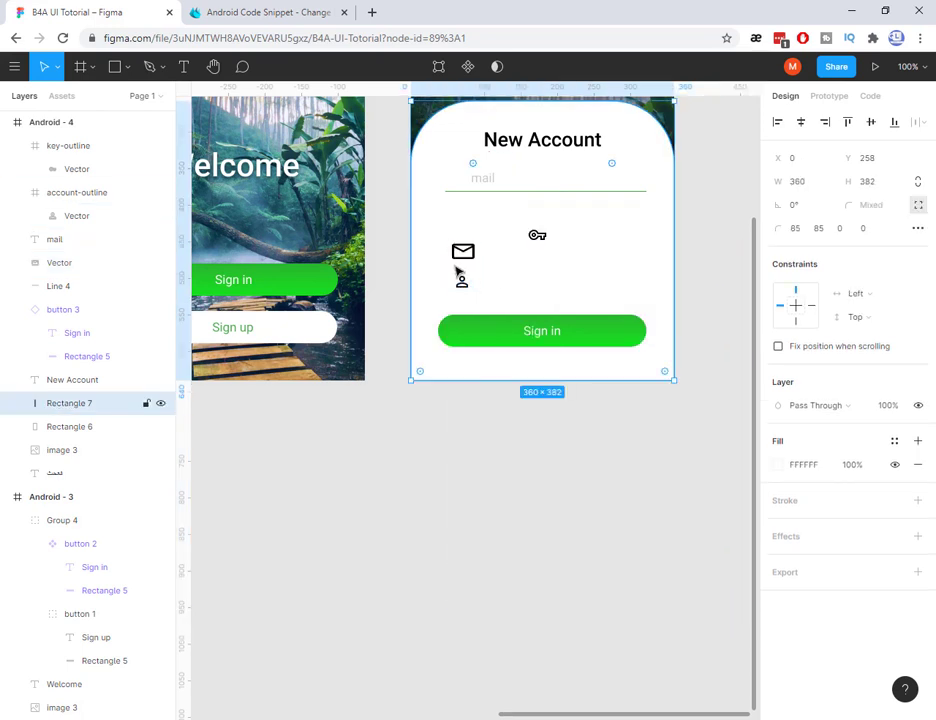
pyautogui.click(457, 272)
pyautogui.press('Escape')
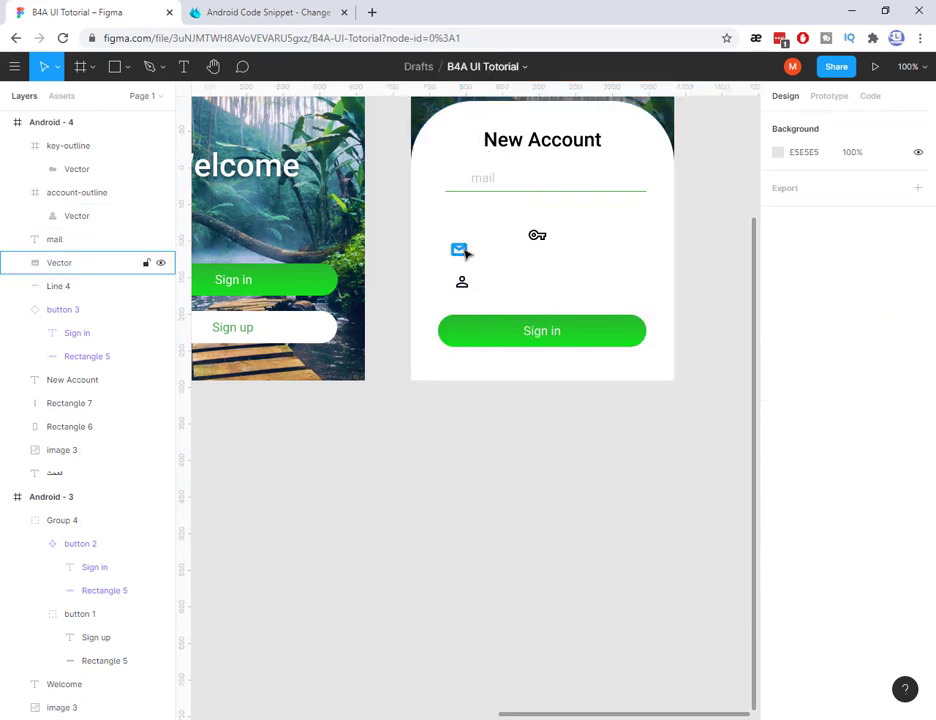
# Set the envelope Vector's fill to 959595 and move it in front of the mail text above the green line
pyautogui.click(464, 252)
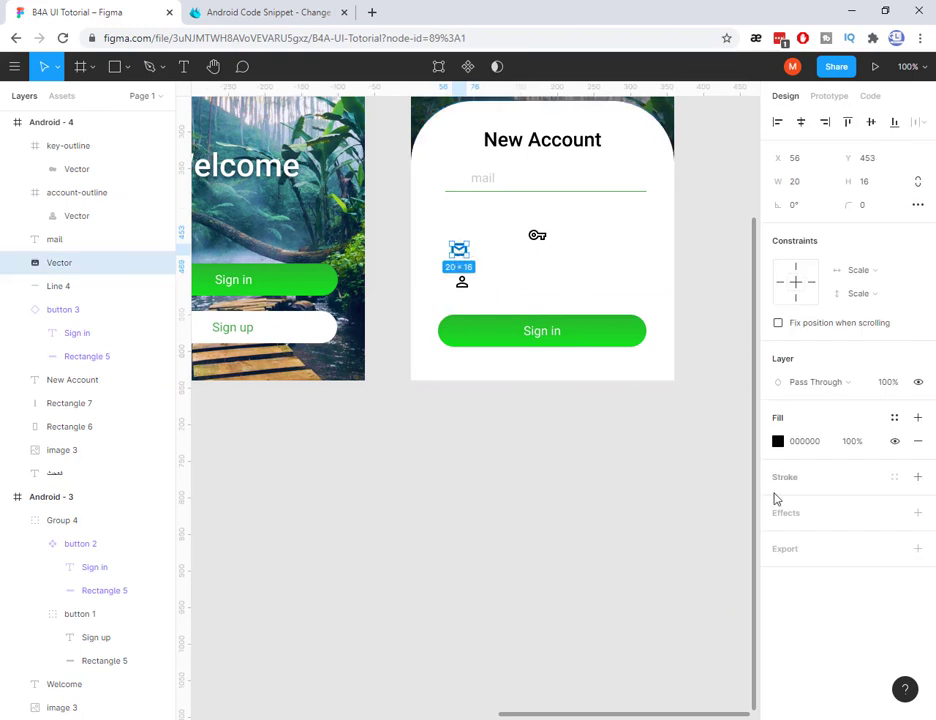
pyautogui.click(777, 443)
pyautogui.moveTo(607, 425)
pyautogui.mouseDown()
pyautogui.moveTo(568, 409)
pyautogui.moveTo(568, 437)
pyautogui.mouseUp()
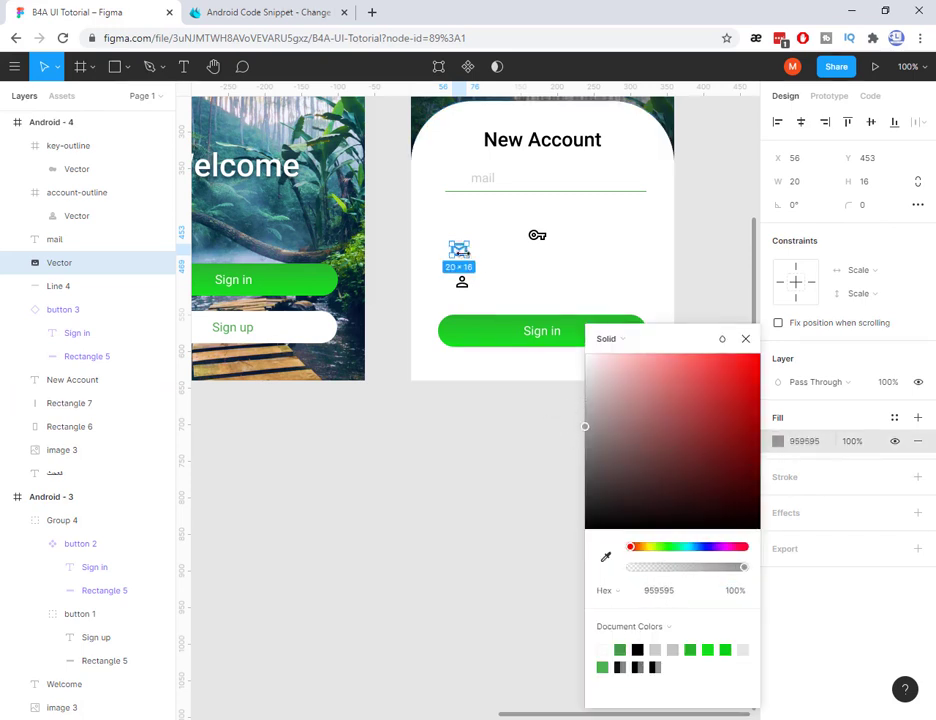
pyautogui.moveTo(459, 252); pyautogui.dragTo(456, 183)
pyautogui.click(458, 216)
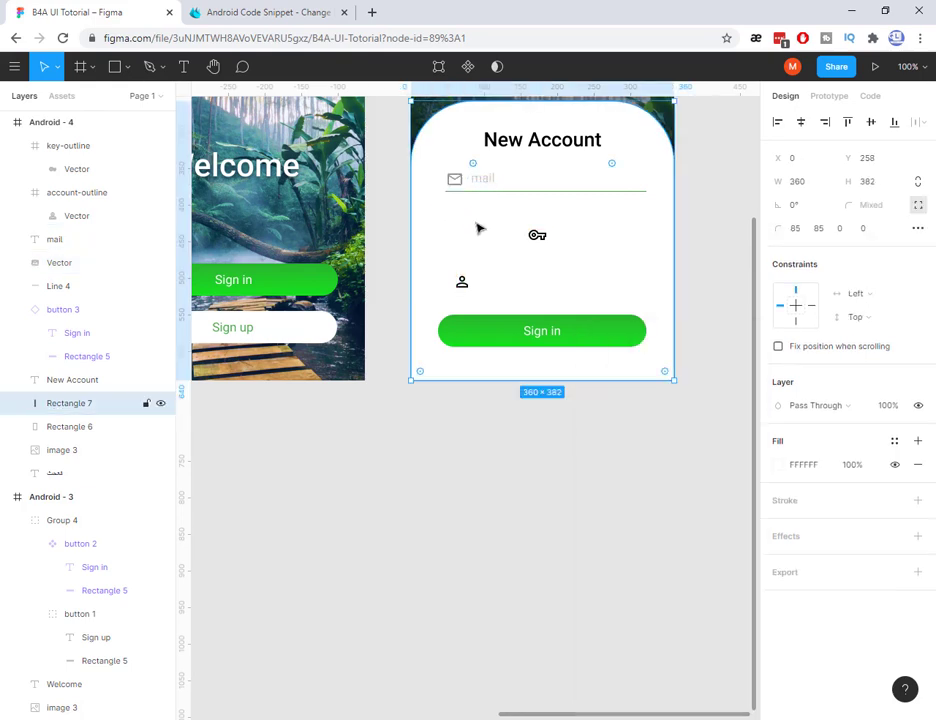
# Group the first field's green underline, mail text and envelope icon
pyautogui.click(537, 236)
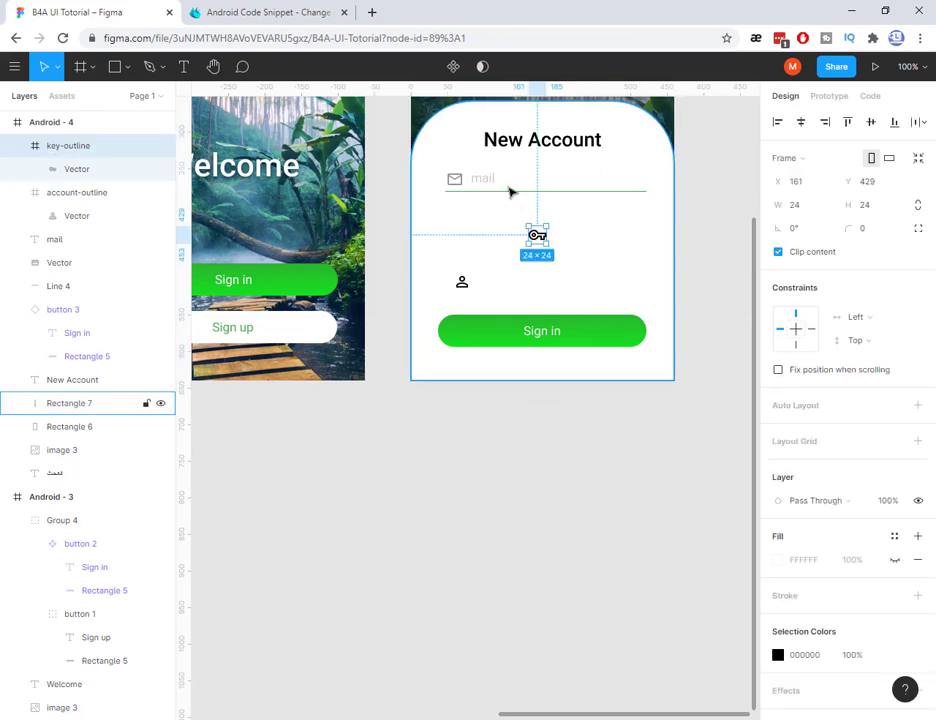
pyautogui.click(494, 186)
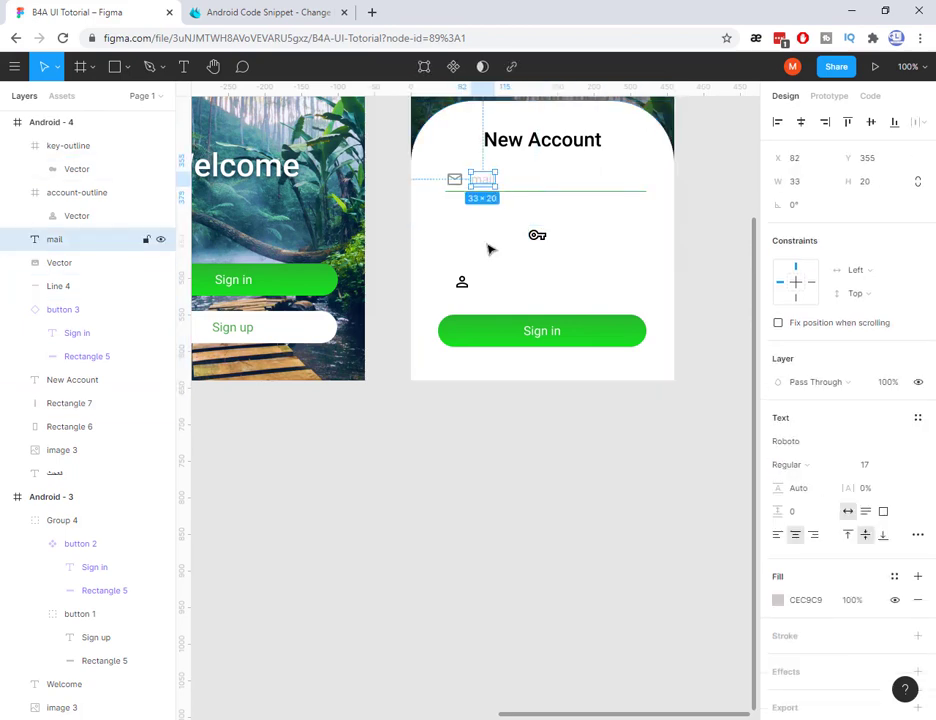
pyautogui.click(522, 192)
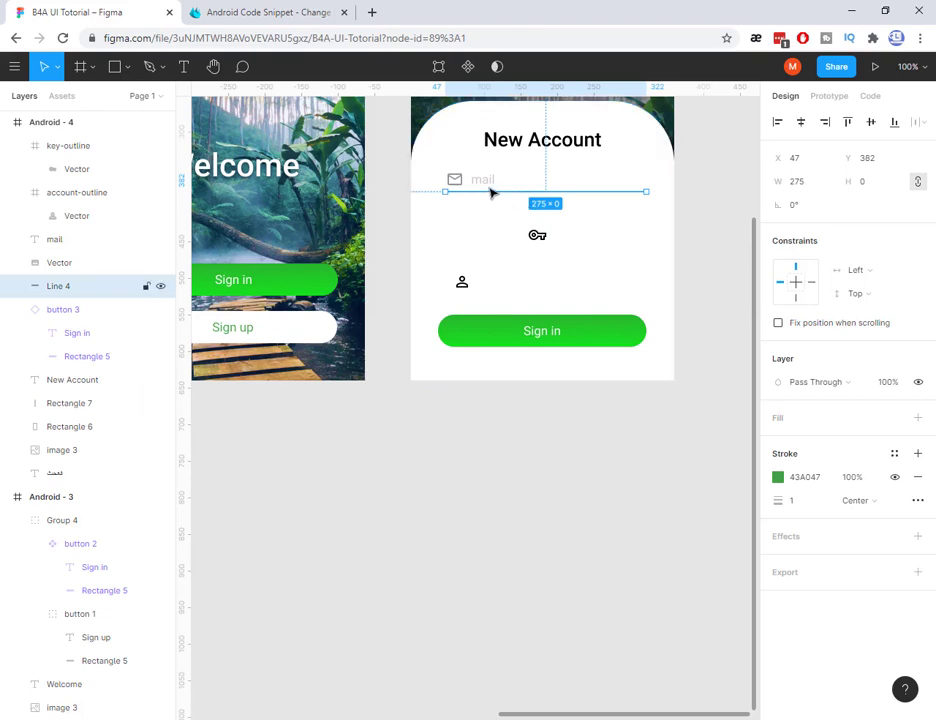
pyautogui.keyDown('shift'); pyautogui.click(489, 186); pyautogui.keyUp('shift')
pyautogui.keyDown('shift'); pyautogui.click(454, 181); pyautogui.keyUp('shift')
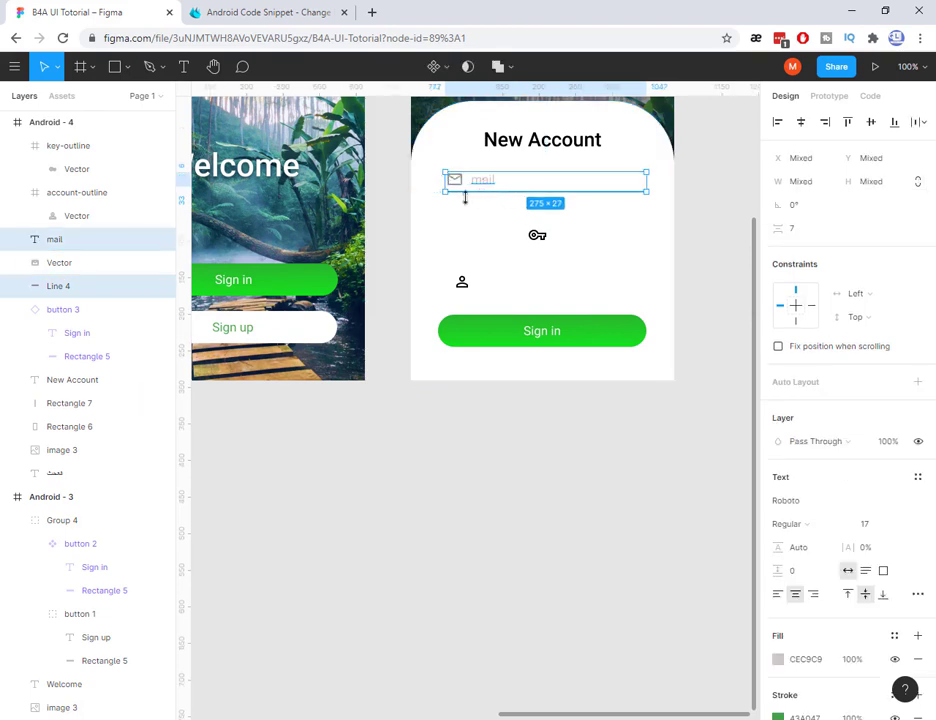
pyautogui.hotkey('ctrl', 'g')
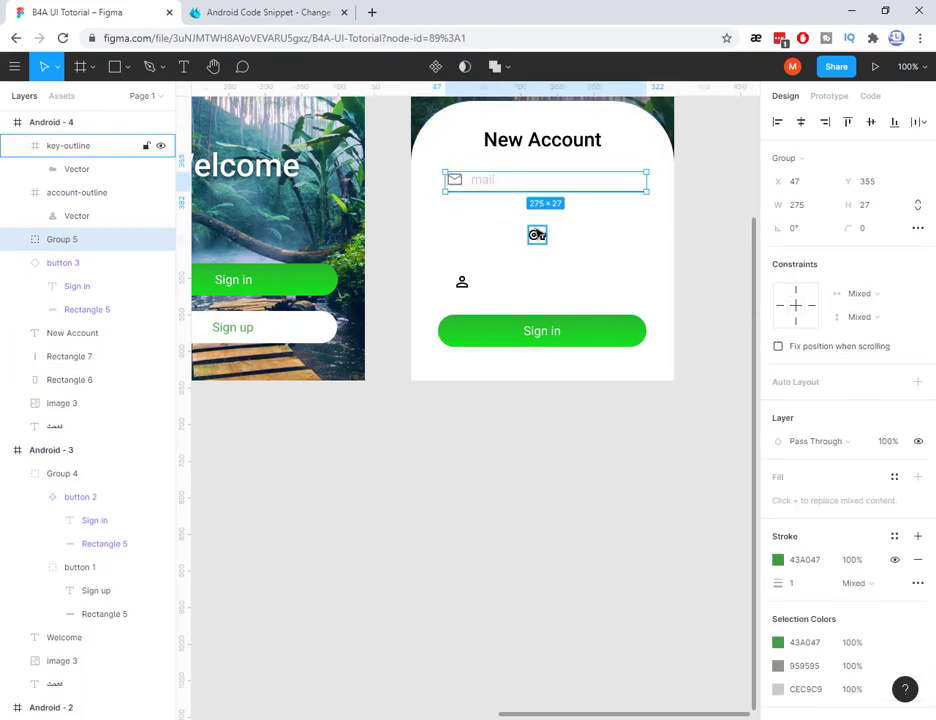
# Move the key icon clear and duplicate the mail field group twice below it, at X 50, Y 406 and X 53, Y 457
pyautogui.click(538, 235)
pyautogui.moveTo(538, 235); pyautogui.dragTo(570, 286)
pyautogui.click(484, 190)
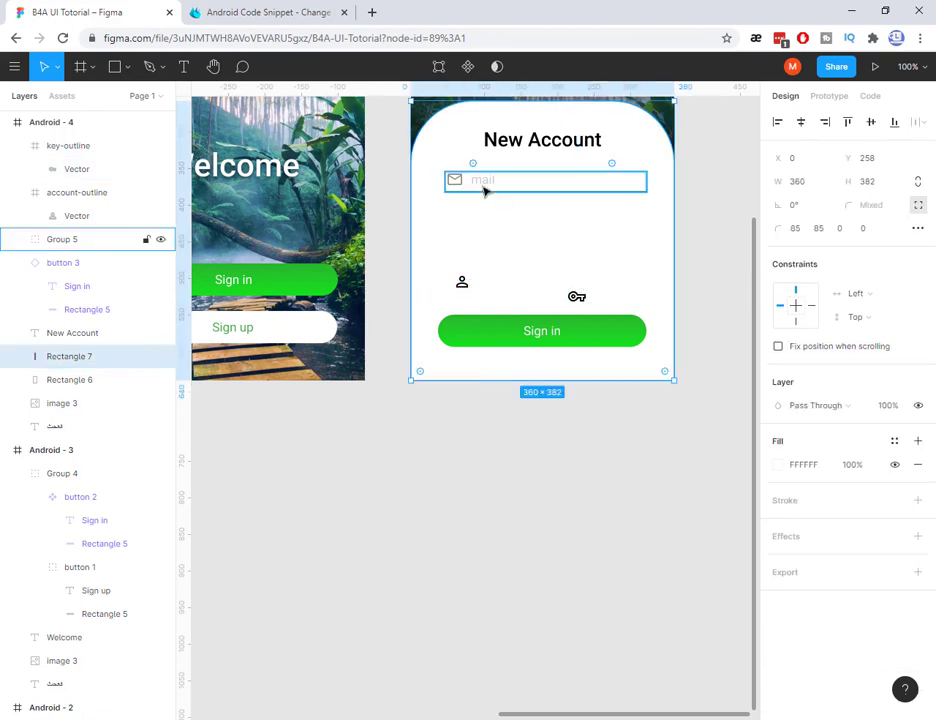
pyautogui.hotkey('ctrl', 'd')
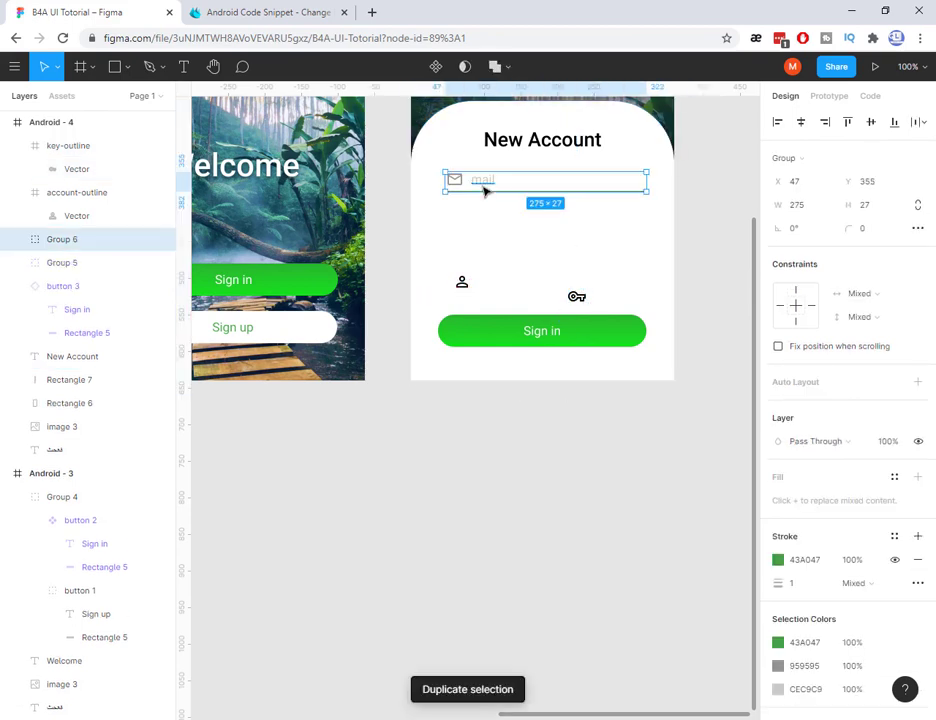
pyautogui.moveTo(488, 195); pyautogui.dragTo(488, 230)
pyautogui.hotkey('ctrl', 'd')
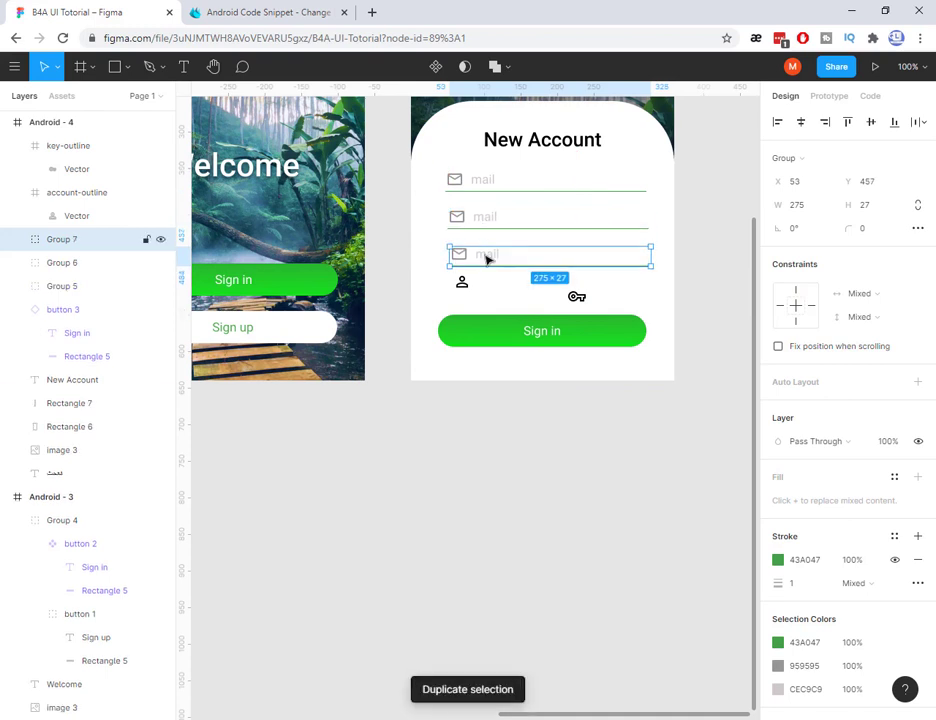
# Replace the third field's envelope icon with the key Vector, placed at about X 53, Y 460
pyautogui.doubleClick(462, 259)
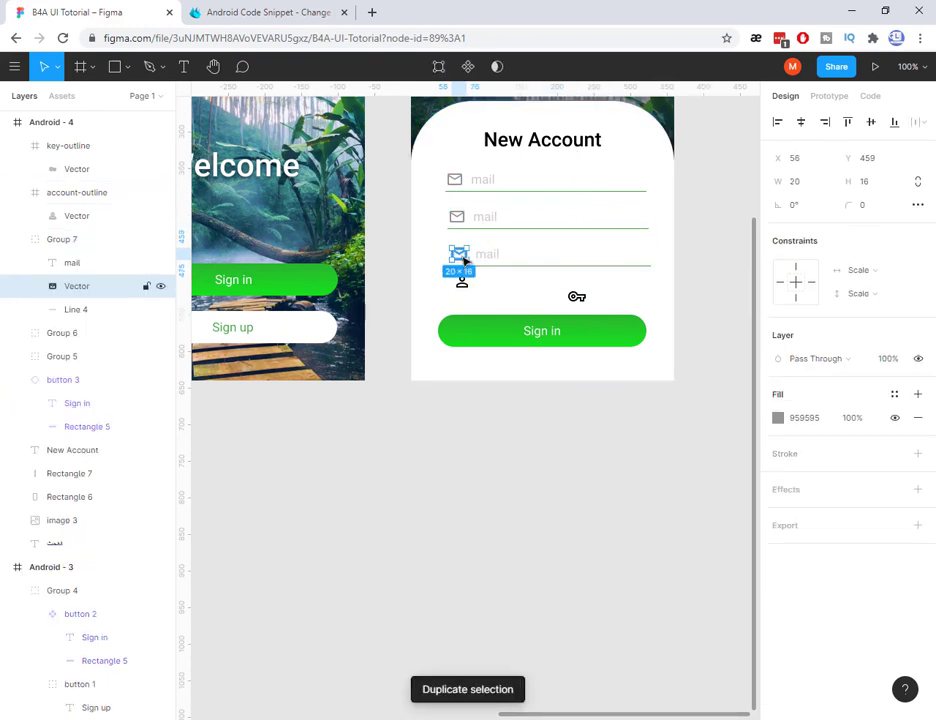
pyautogui.press('Delete')
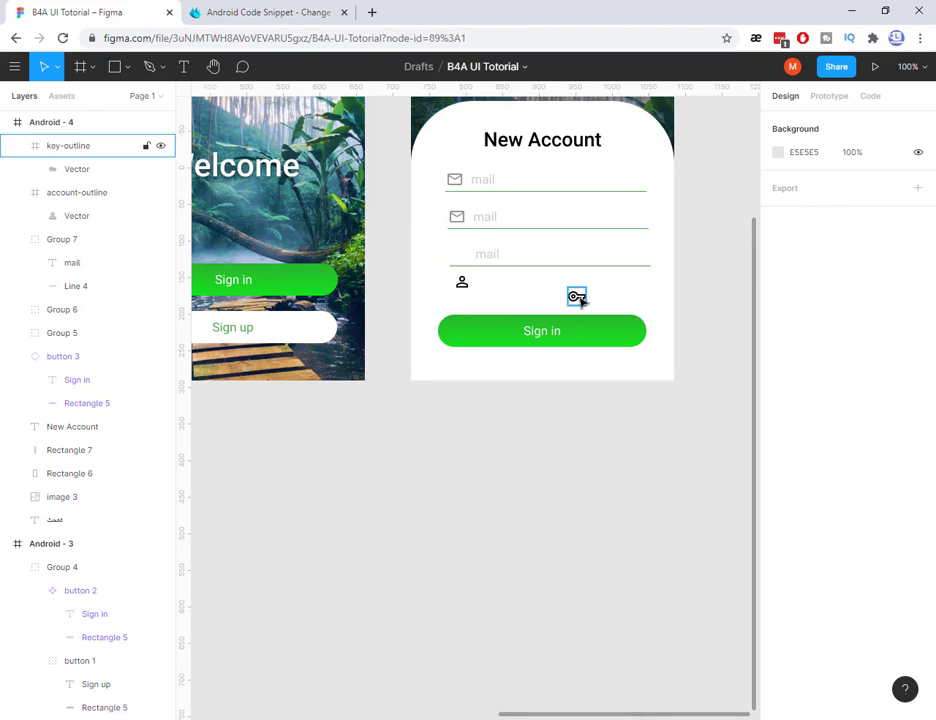
pyautogui.click(577, 297)
pyautogui.moveTo(577, 297); pyautogui.dragTo(459, 257)
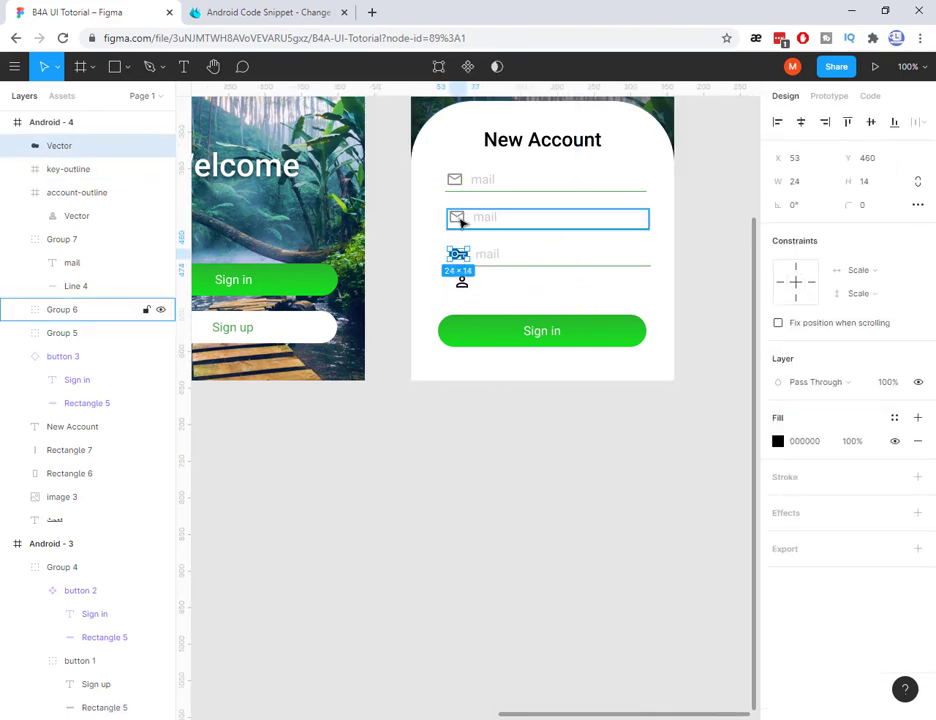
# Replace the second field's envelope icon with the account-outline icon, placed at about X 50, Y 406
pyautogui.doubleClick(461, 223)
pyautogui.press('Delete')
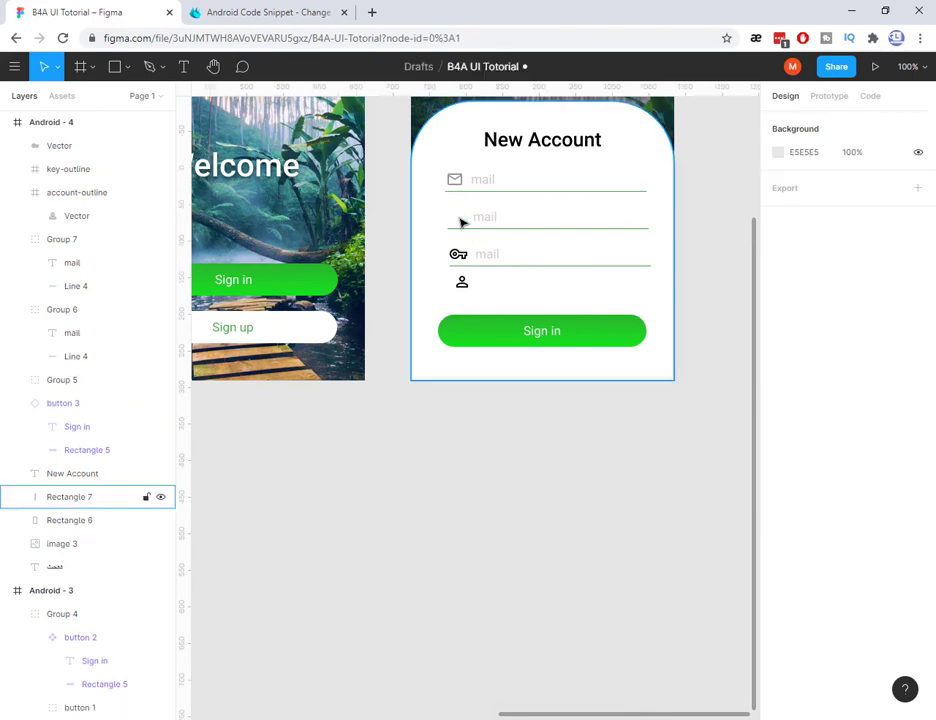
pyautogui.click(462, 281)
pyautogui.moveTo(462, 284); pyautogui.dragTo(456, 222)
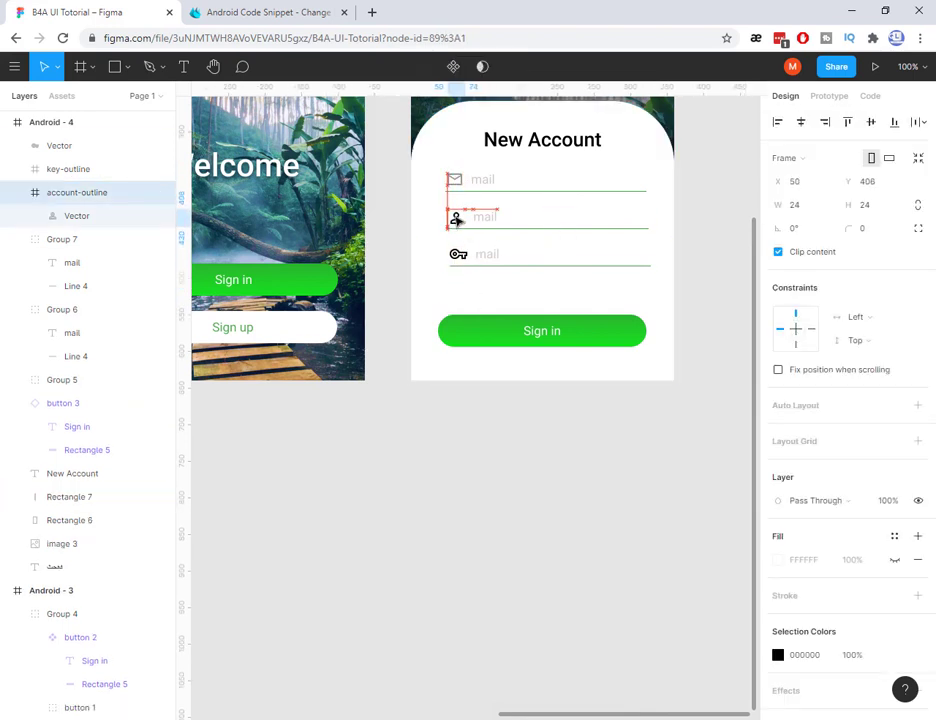
# Change the second field's text to "username", left-align it and move it in line with the mail text, and left-align the mail text too
pyautogui.click(487, 222)
pyautogui.doubleClick(487, 222)
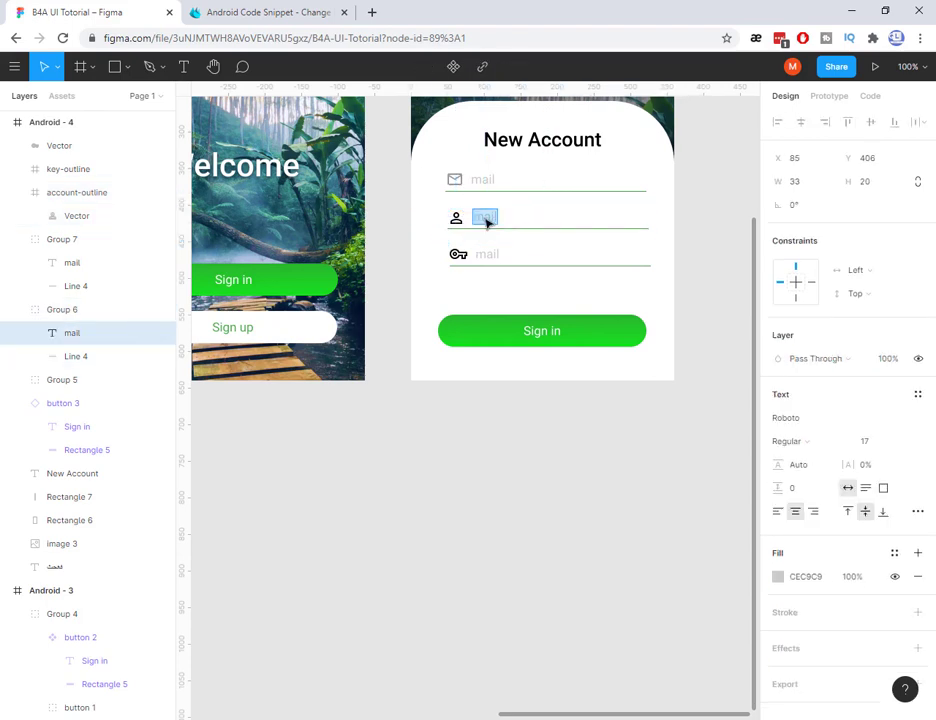
pyautogui.write('username')
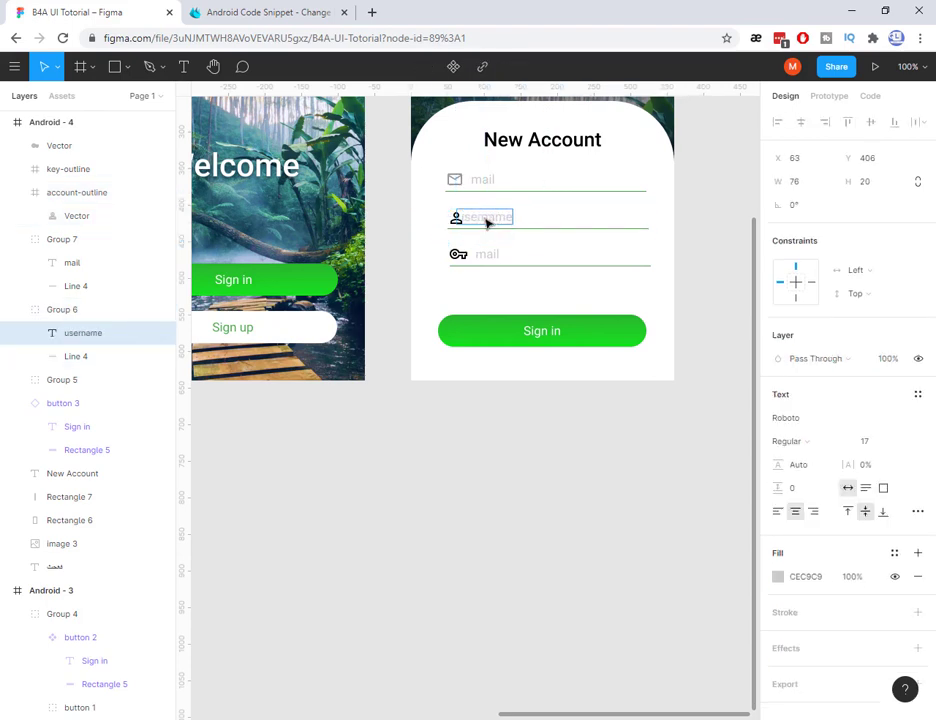
pyautogui.click(777, 512)
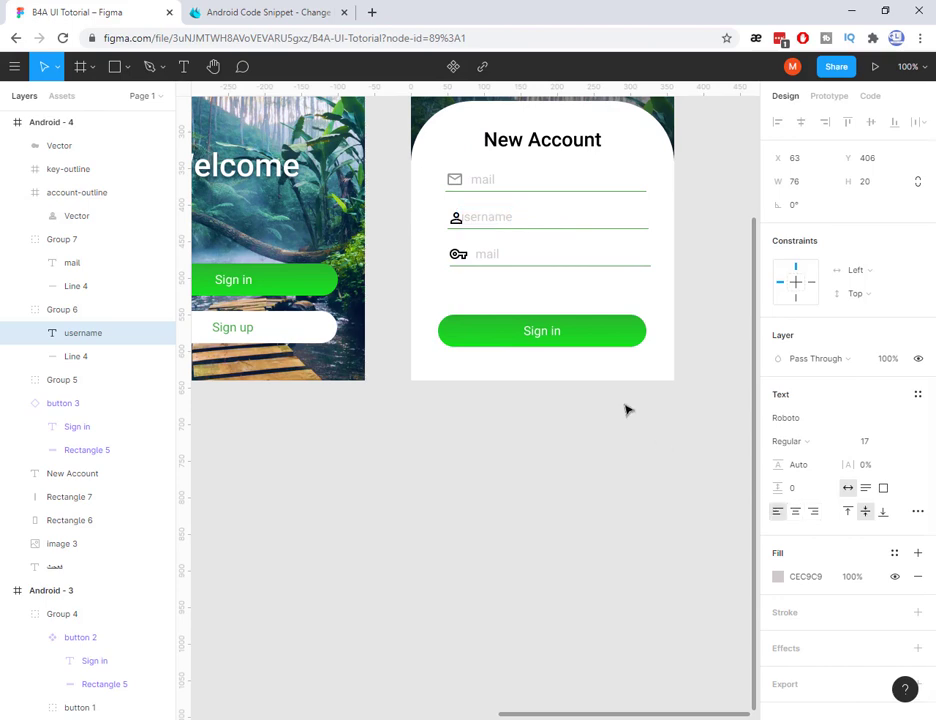
pyautogui.press('Escape')
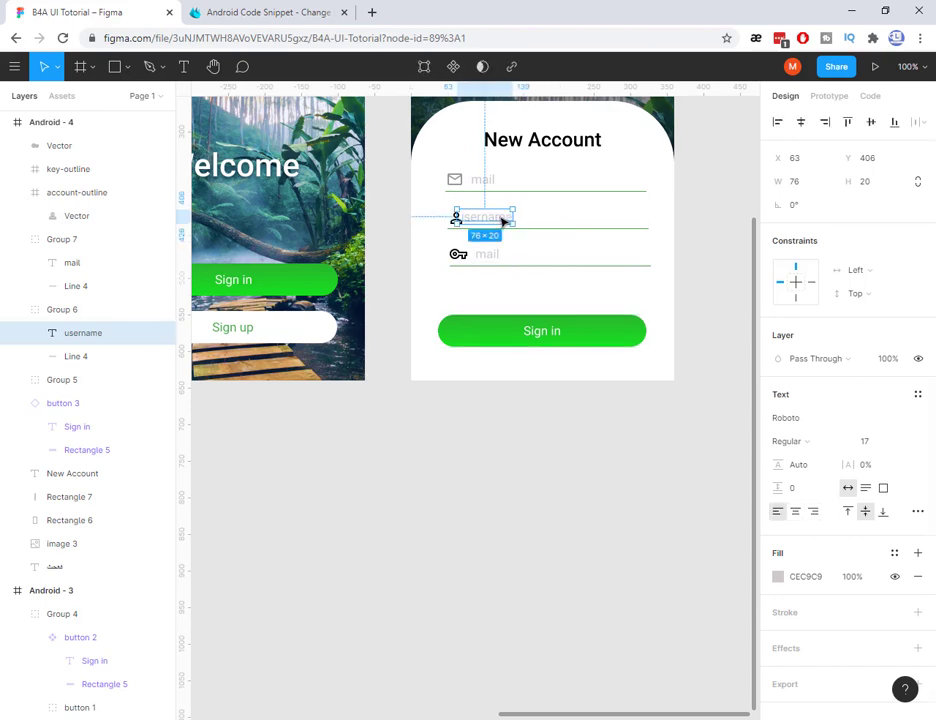
pyautogui.moveTo(499, 219); pyautogui.dragTo(512, 222)
pyautogui.click(483, 182)
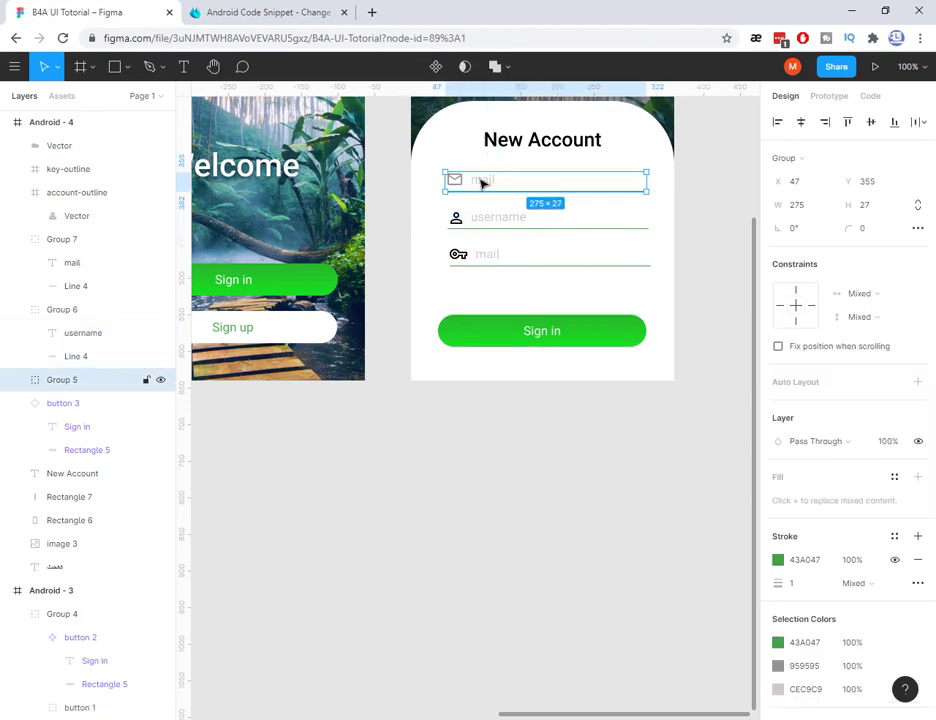
pyautogui.doubleClick(483, 182)
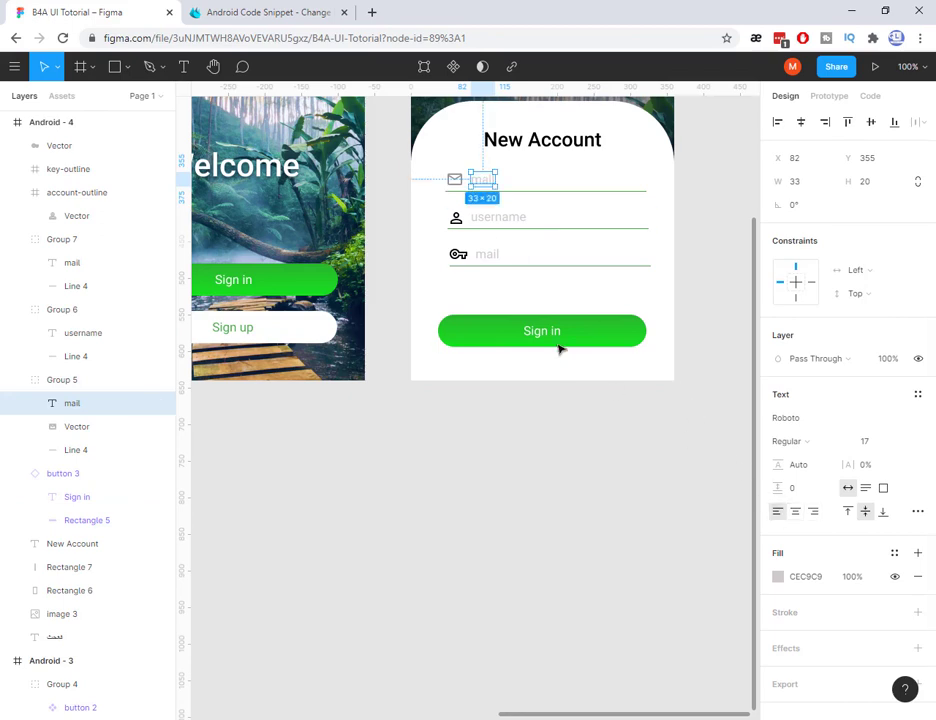
# Change the third field's text to "password" and move it beside the key icon at about X 84, Y 457
pyautogui.click(490, 256)
pyautogui.doubleClick(490, 256)
pyautogui.doubleClick(490, 258)
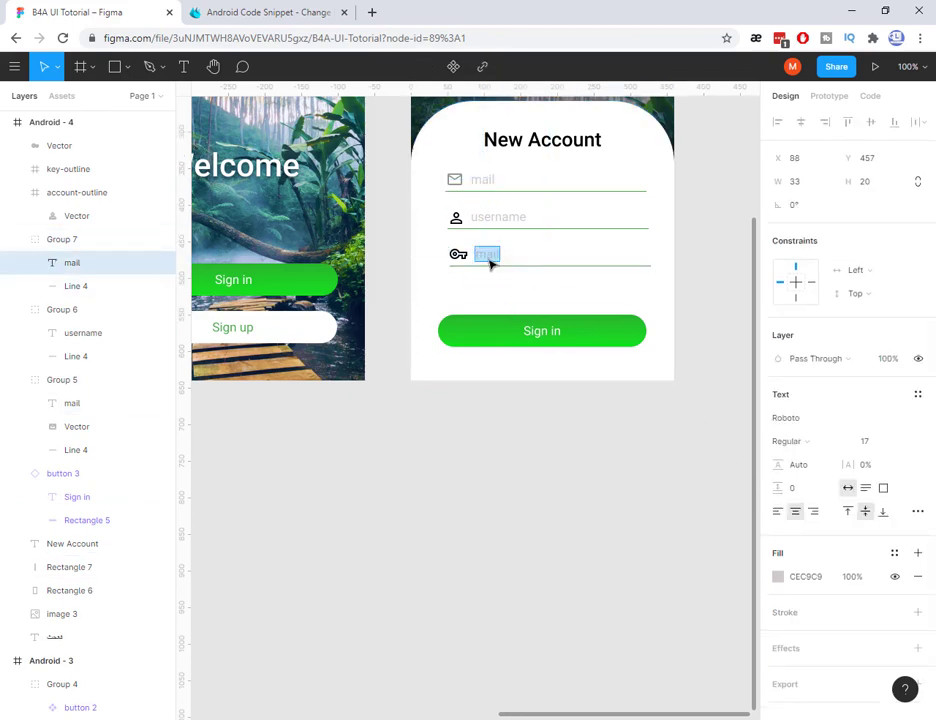
pyautogui.write('pass')
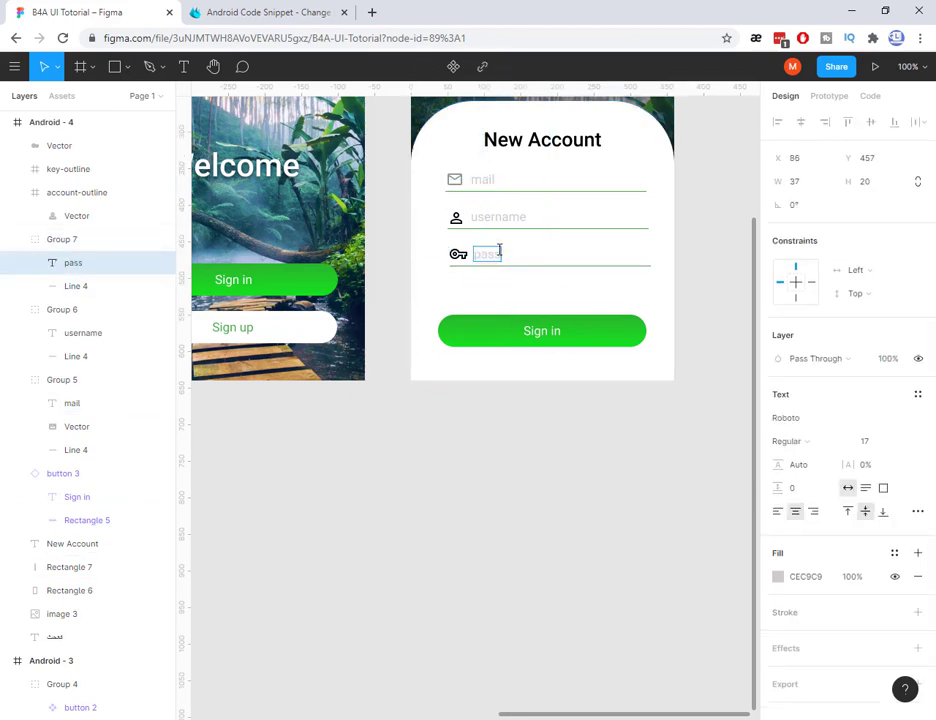
pyautogui.write('oord')
pyautogui.press('Escape')
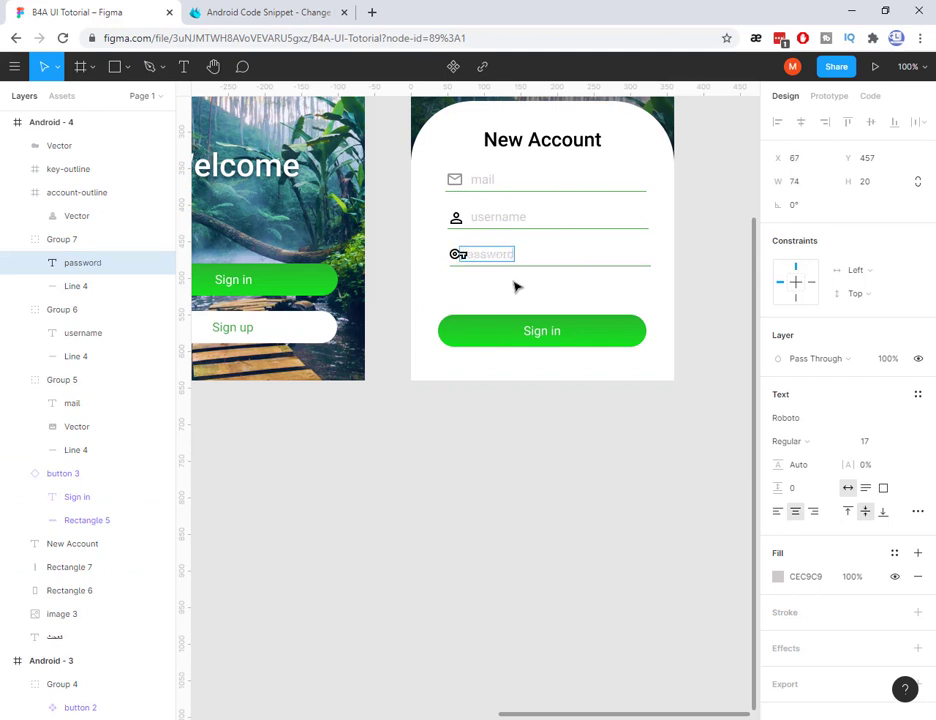
pyautogui.moveTo(501, 250); pyautogui.dragTo(513, 257)
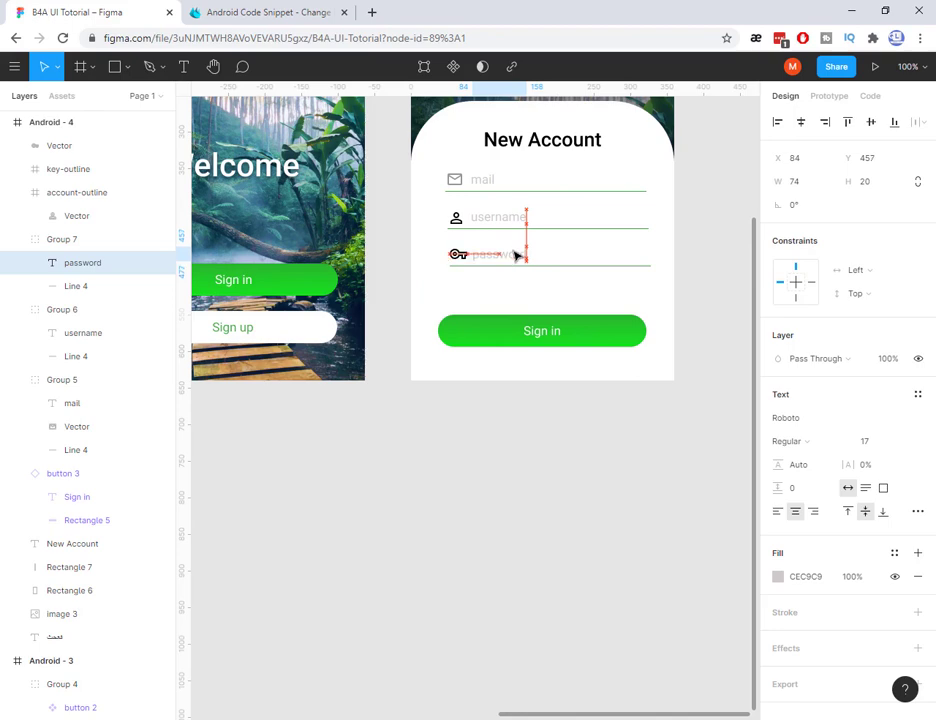
# Recolour the account-outline icon to 959595 by sampling the envelope icon's grey
pyautogui.click(493, 223)
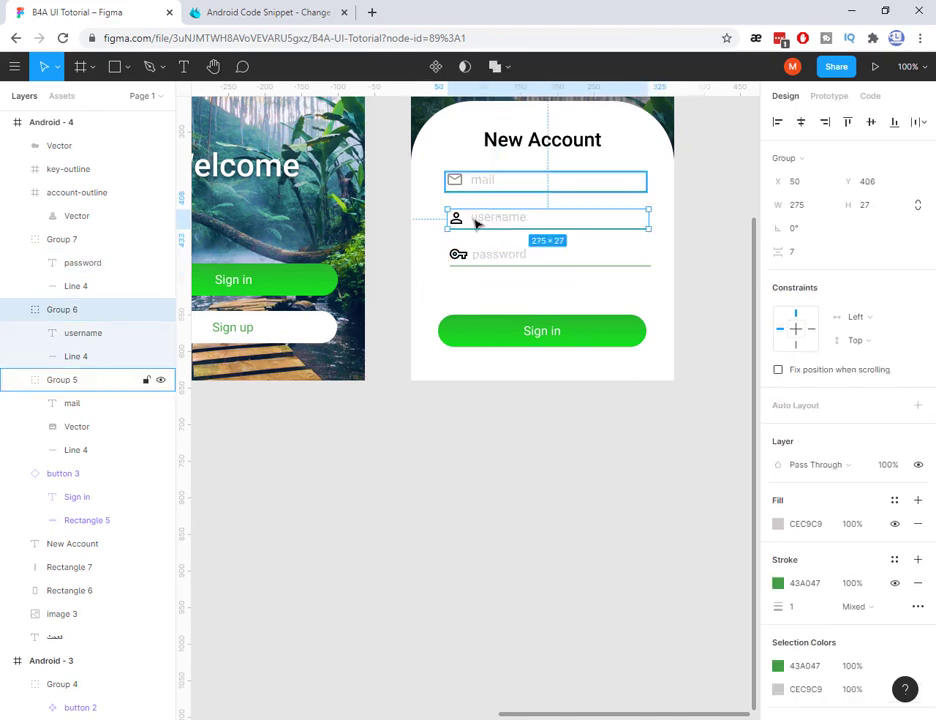
pyautogui.click(460, 218)
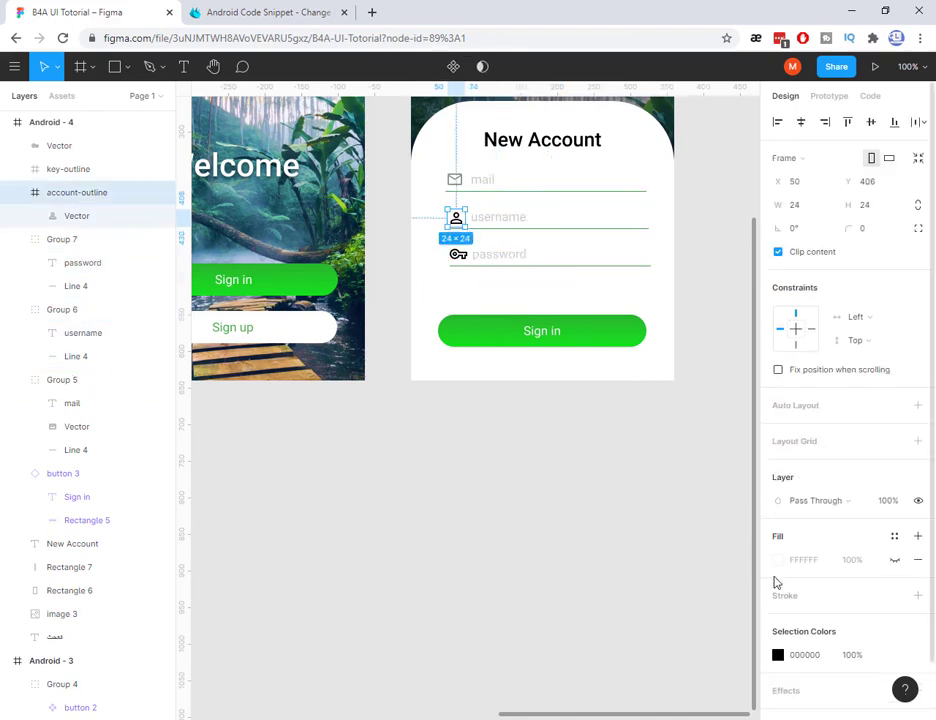
pyautogui.click(778, 654)
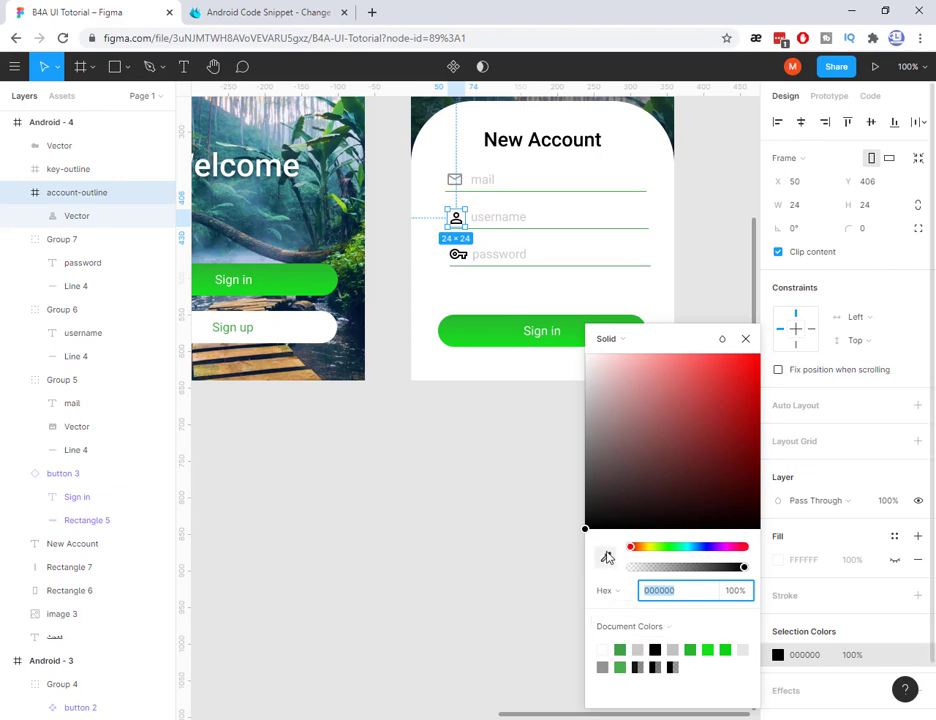
pyautogui.click(605, 557)
pyautogui.click(463, 177)
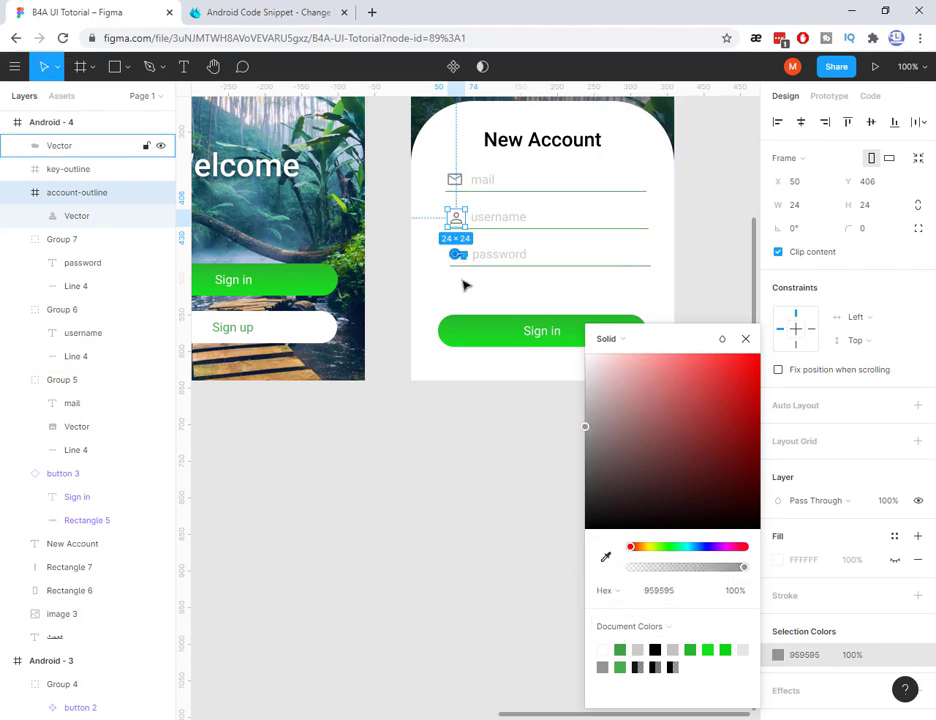
pyautogui.click(440, 455)
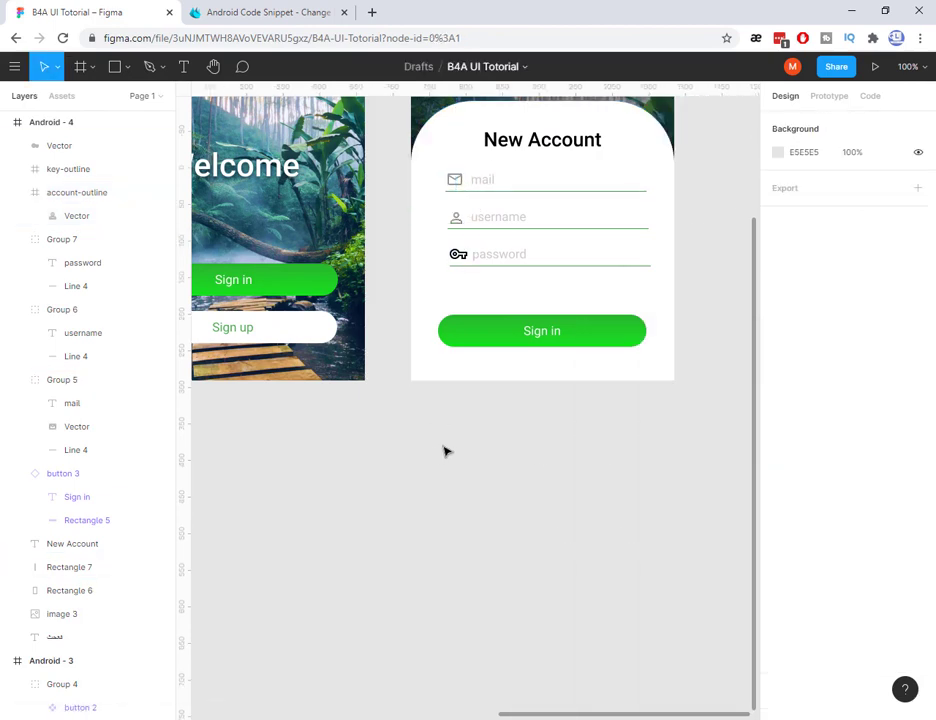
pyautogui.press('-')
pyautogui.press('-')
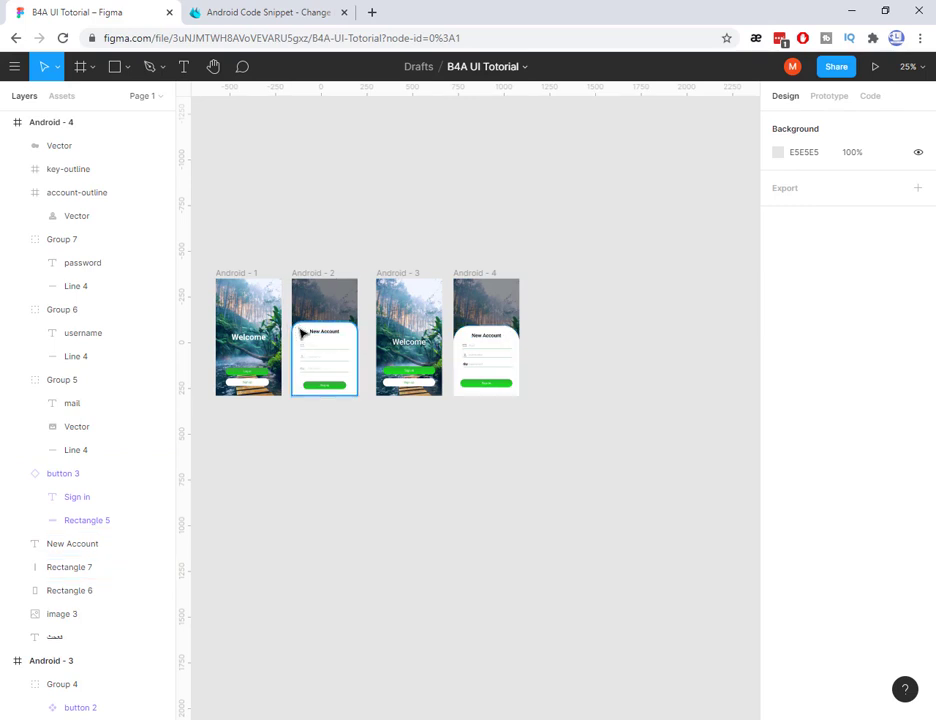
# Set both upper corner radii of the white New Account panel in Android - 4 to 70
pyautogui.click(463, 338)
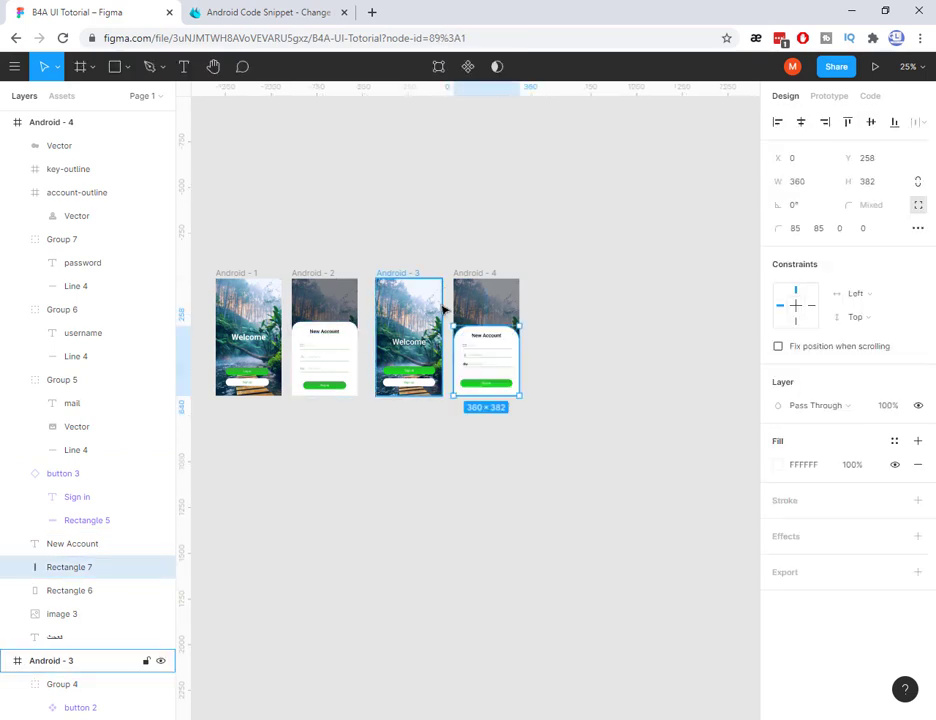
pyautogui.click(466, 276)
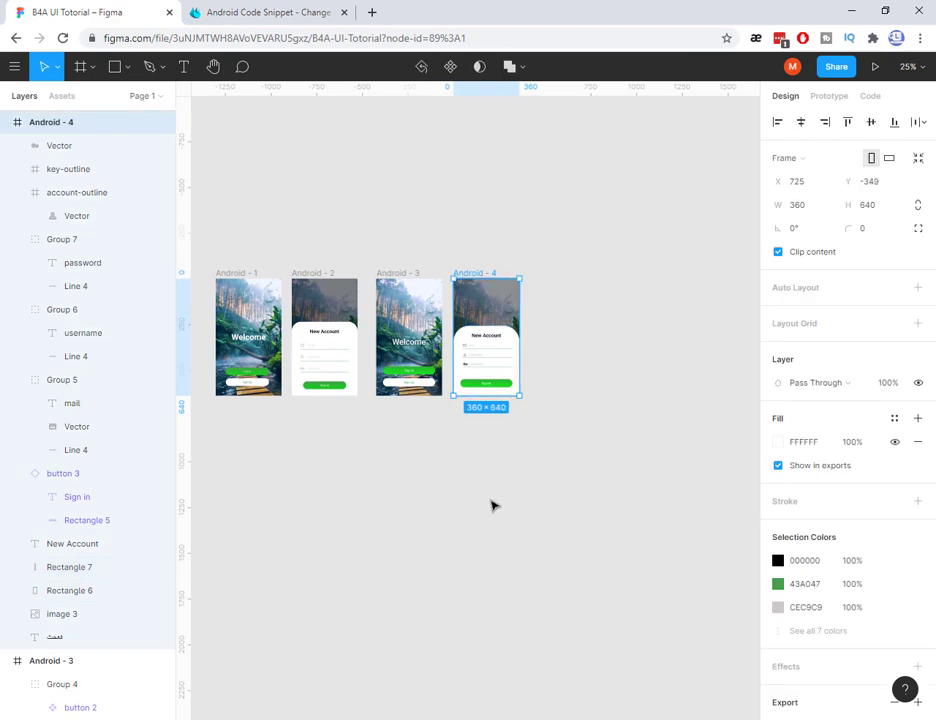
pyautogui.hotkey('shift', '1')
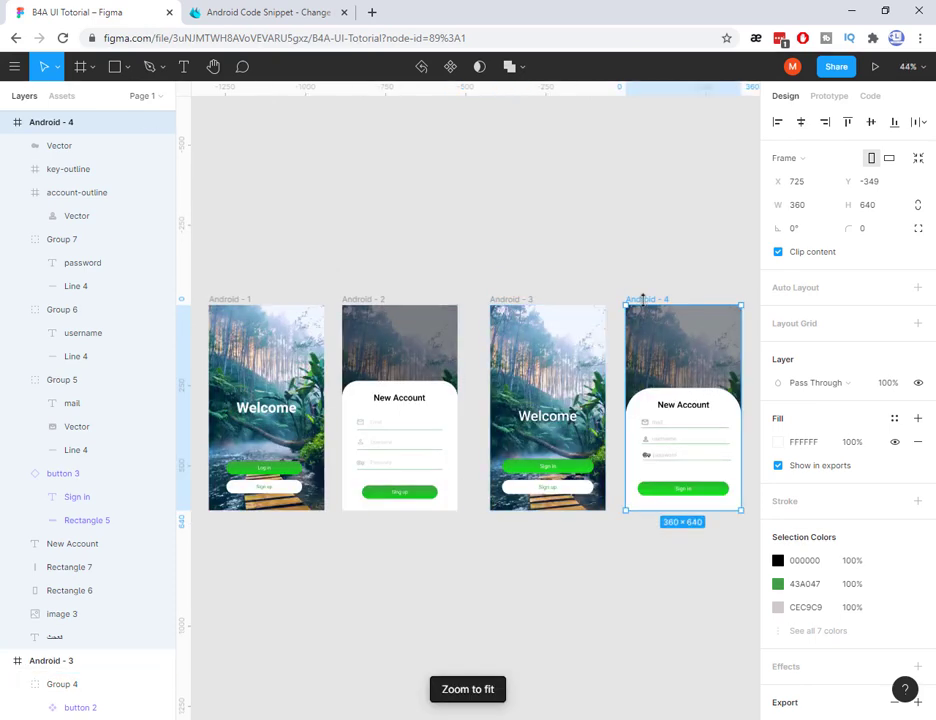
pyautogui.hotkey('shift', '2')
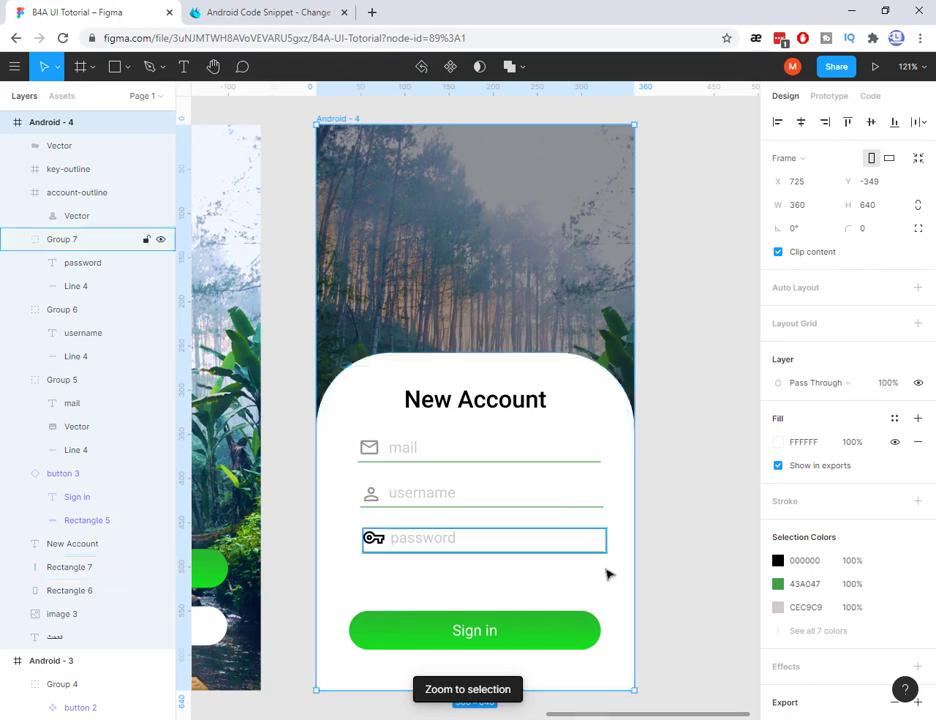
pyautogui.click(356, 389)
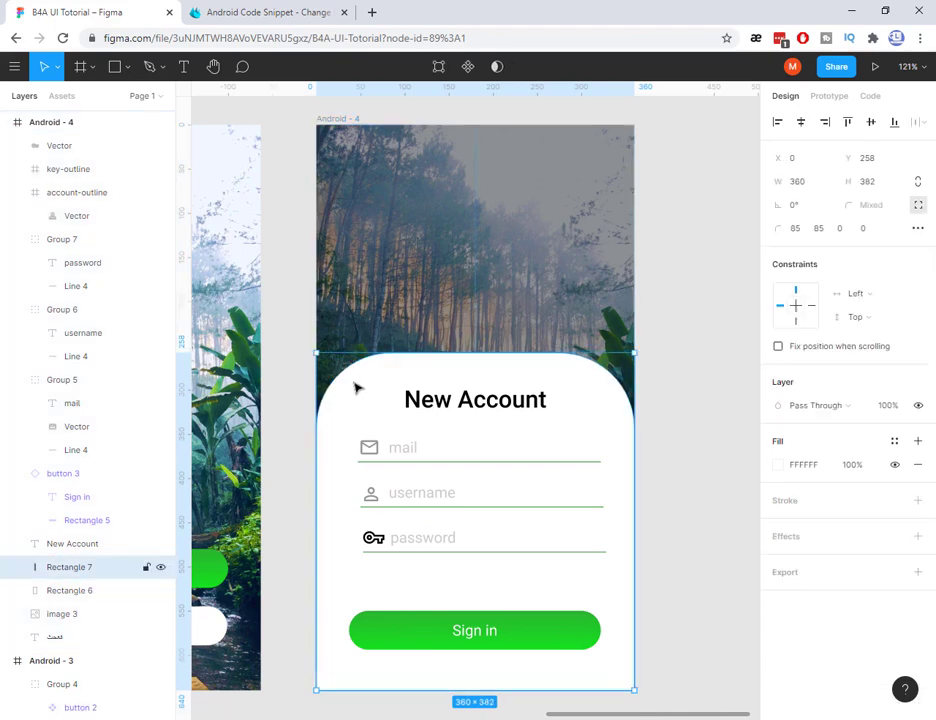
pyautogui.doubleClick(357, 388)
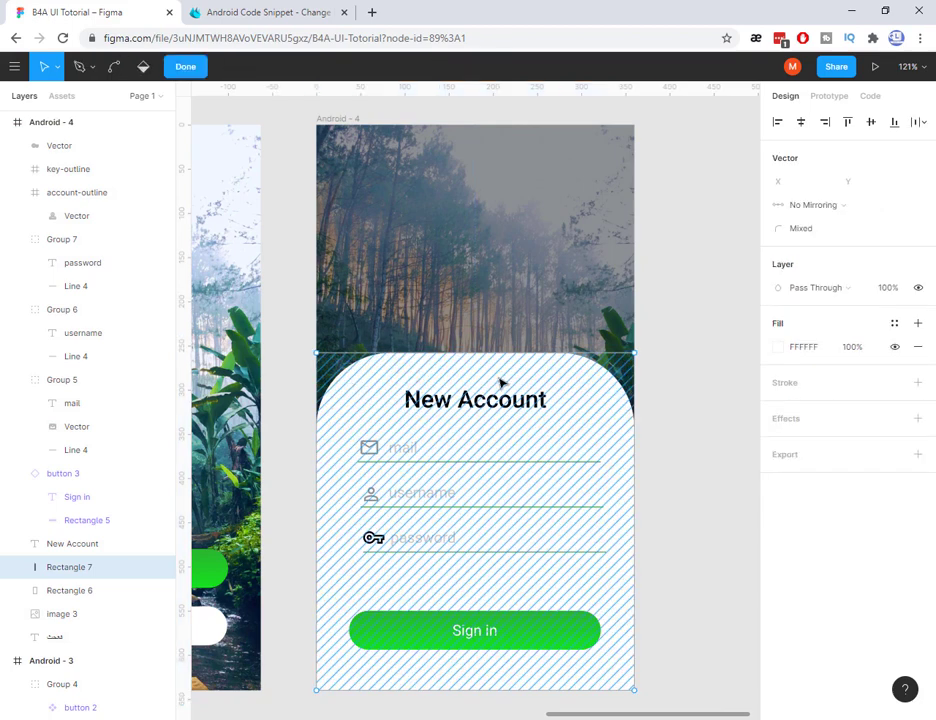
pyautogui.press('Escape')
pyautogui.click(793, 229)
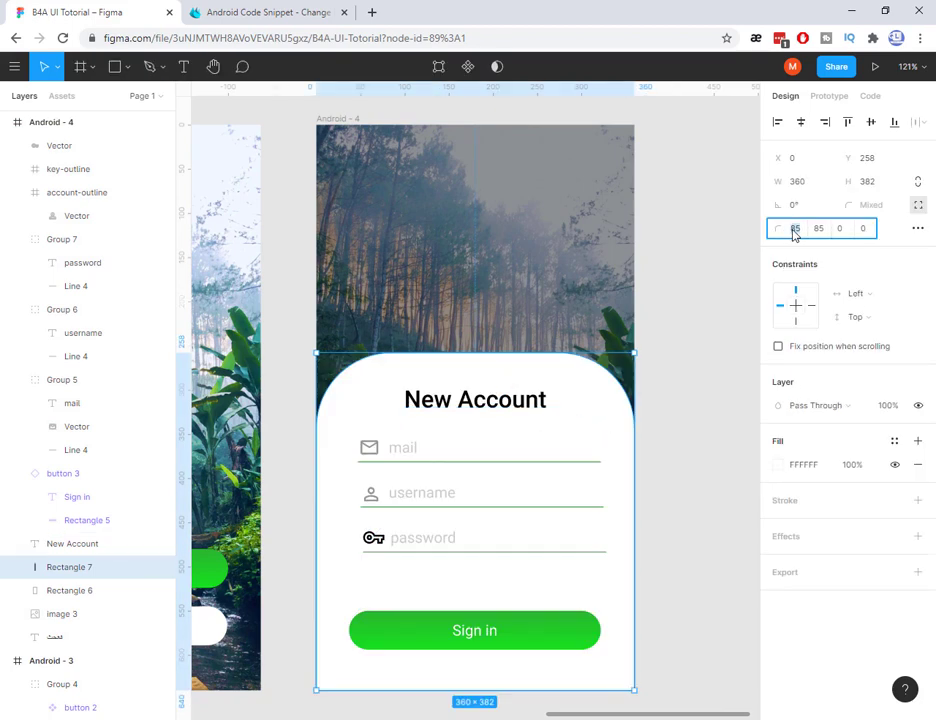
pyautogui.write('70')
pyautogui.press('Return')
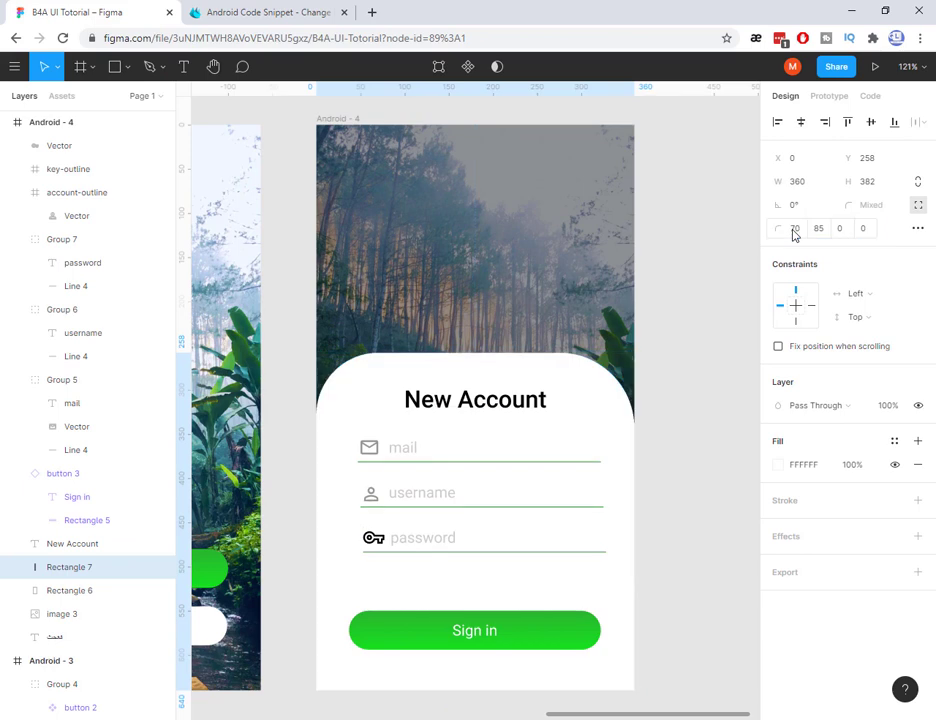
pyautogui.click(817, 232)
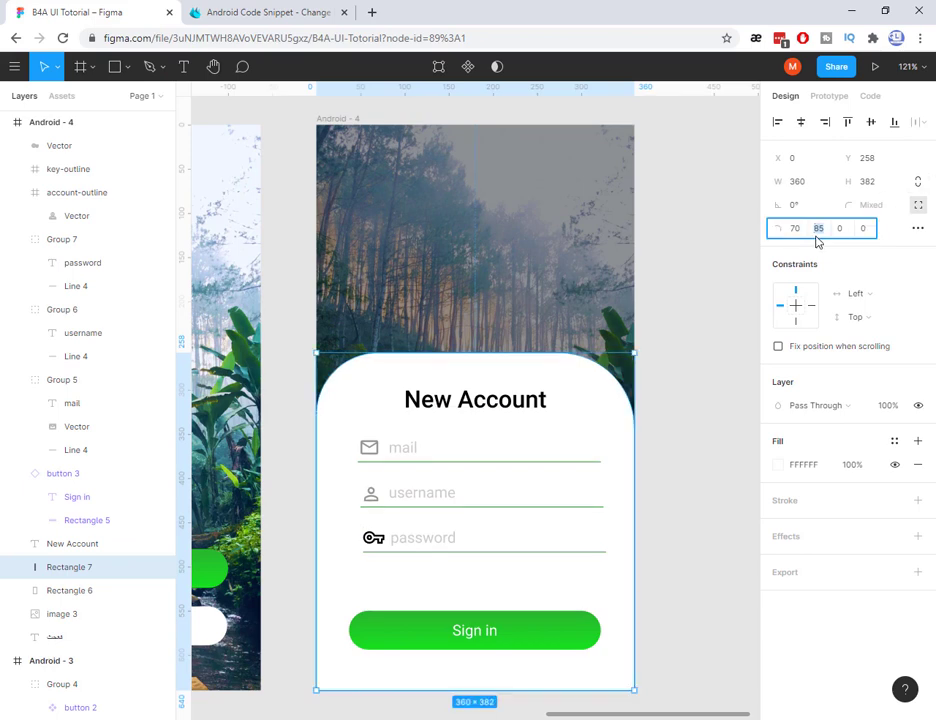
pyautogui.write('70')
pyautogui.press('Return')
# Align the username and password rows and their icons with the mail row, placing the password group at X 47, Y 457
pyautogui.click(383, 545)
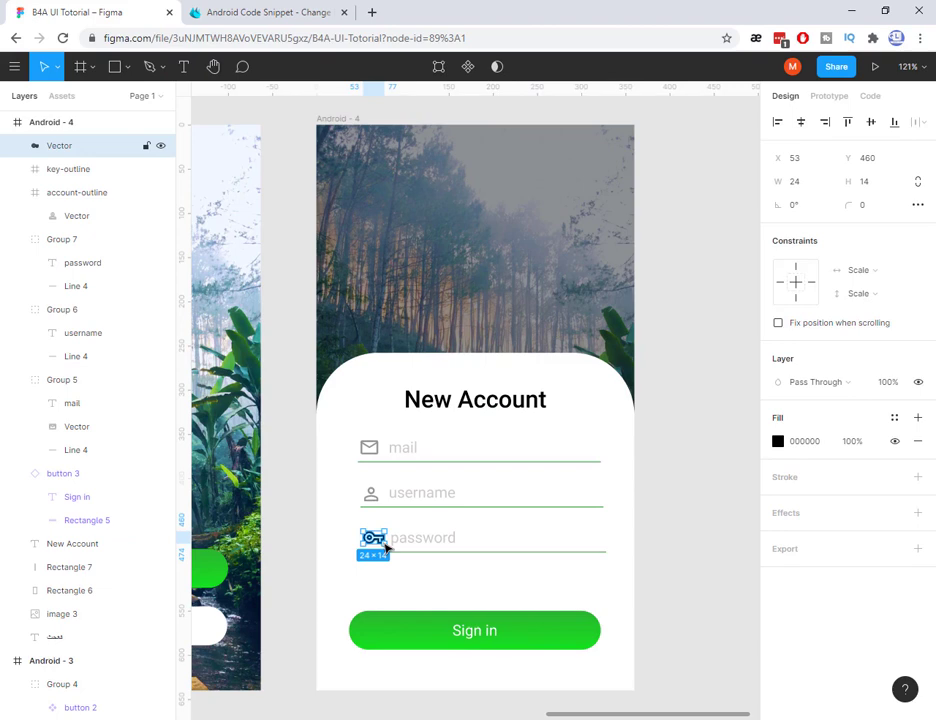
pyautogui.click(714, 545)
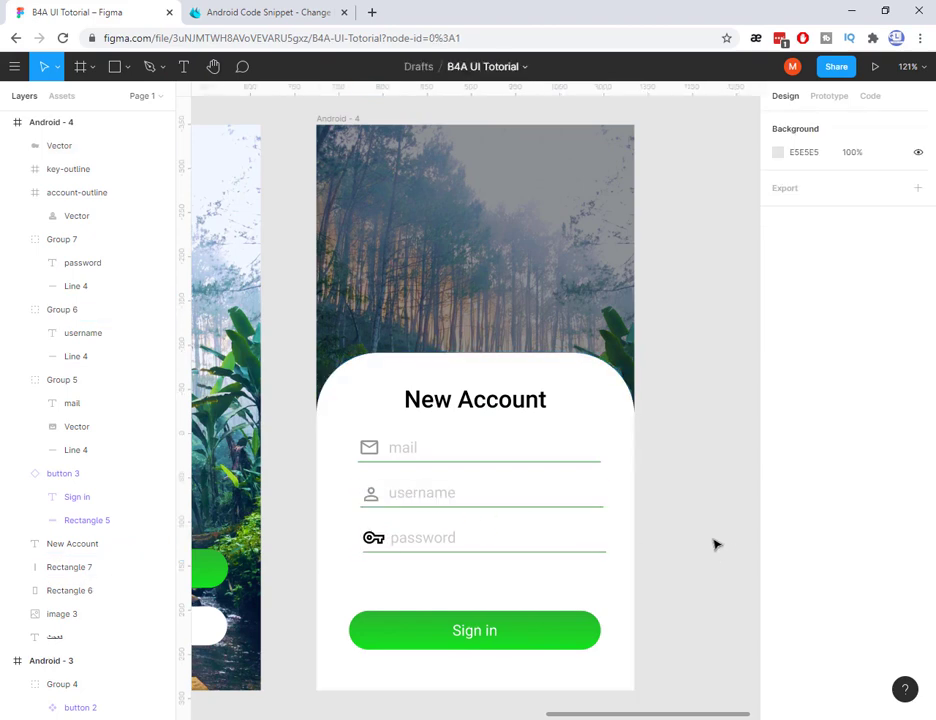
pyautogui.click(421, 538)
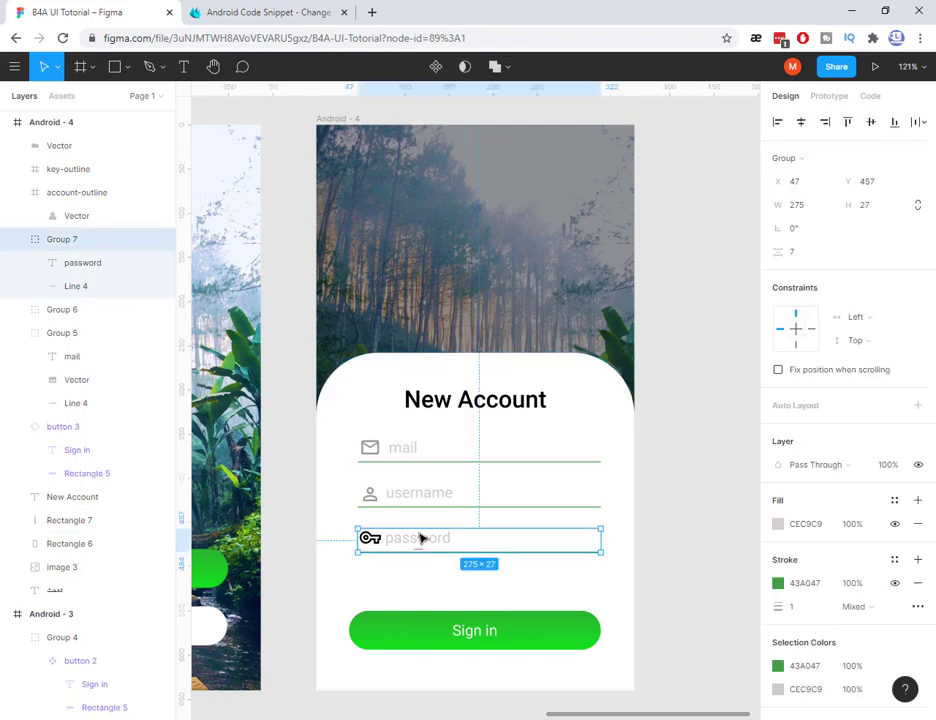
pyautogui.click(681, 549)
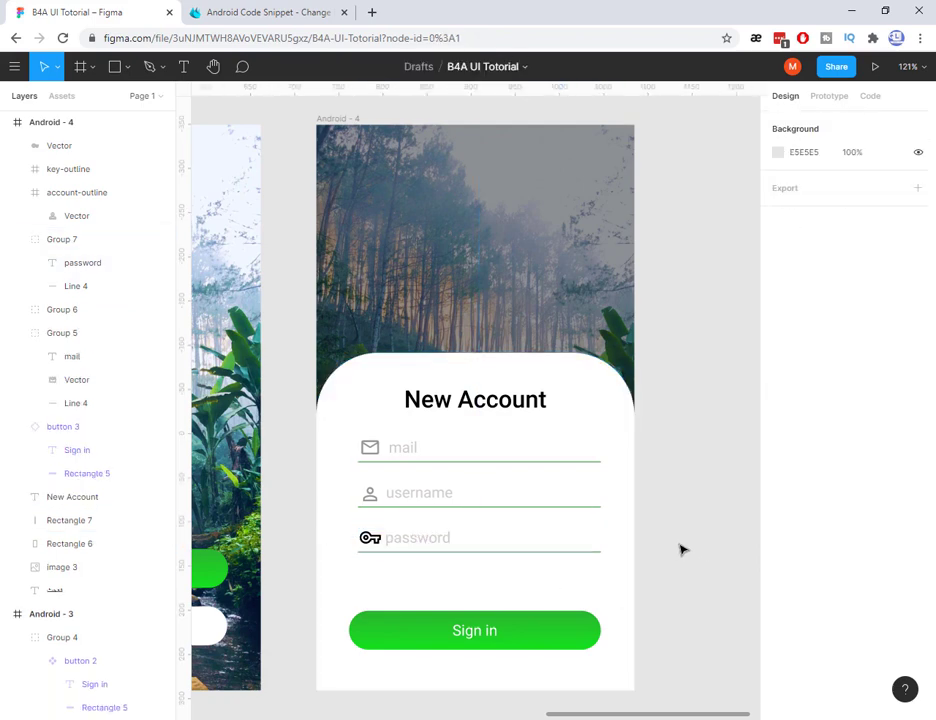
# Switch to the Android emulator and open the sign-up screen from the running app's welcome screen
pyautogui.press('-')
pyautogui.press('-')
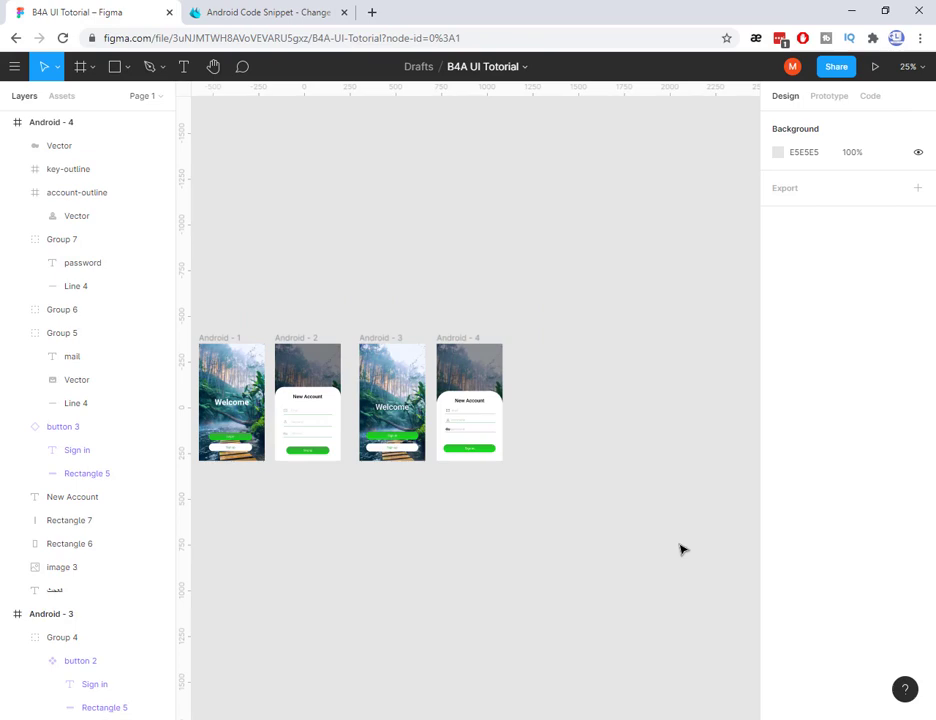
pyautogui.hotkey('alt', 'Tab')
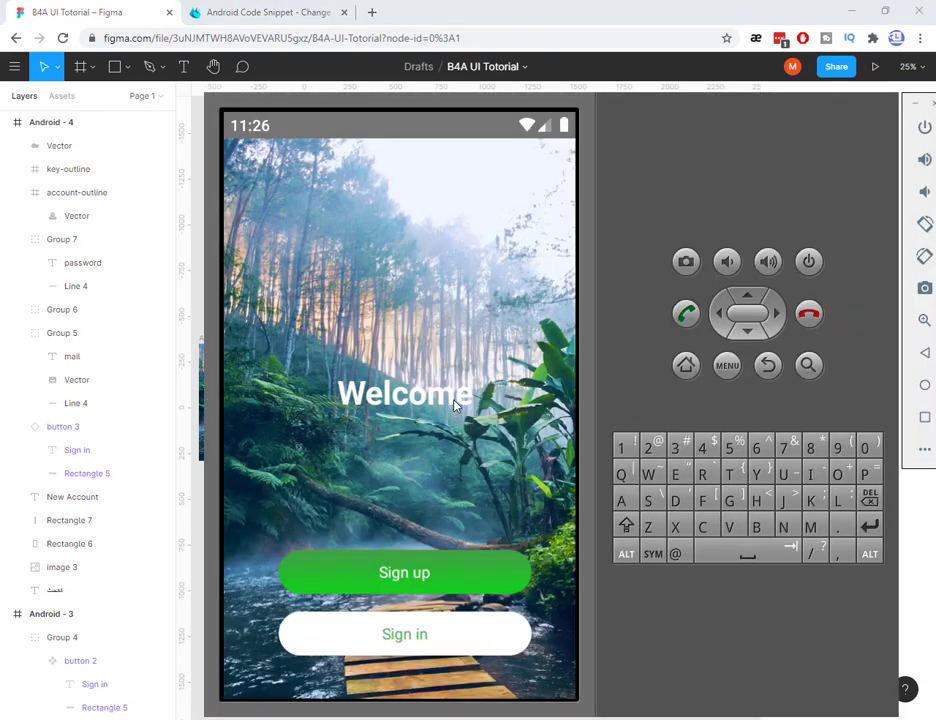
pyautogui.click(463, 566)
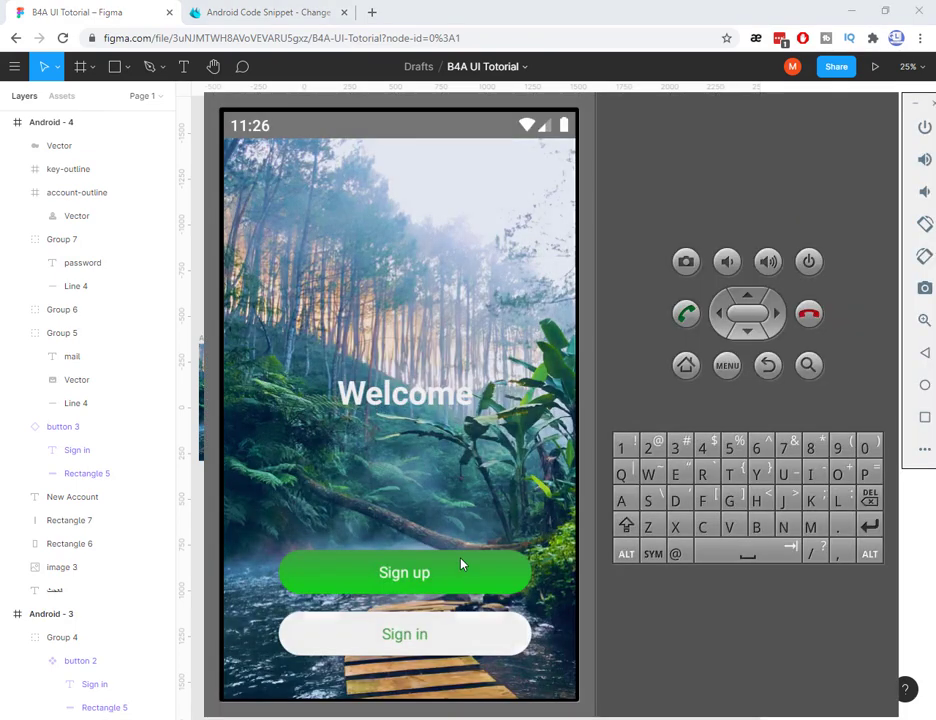